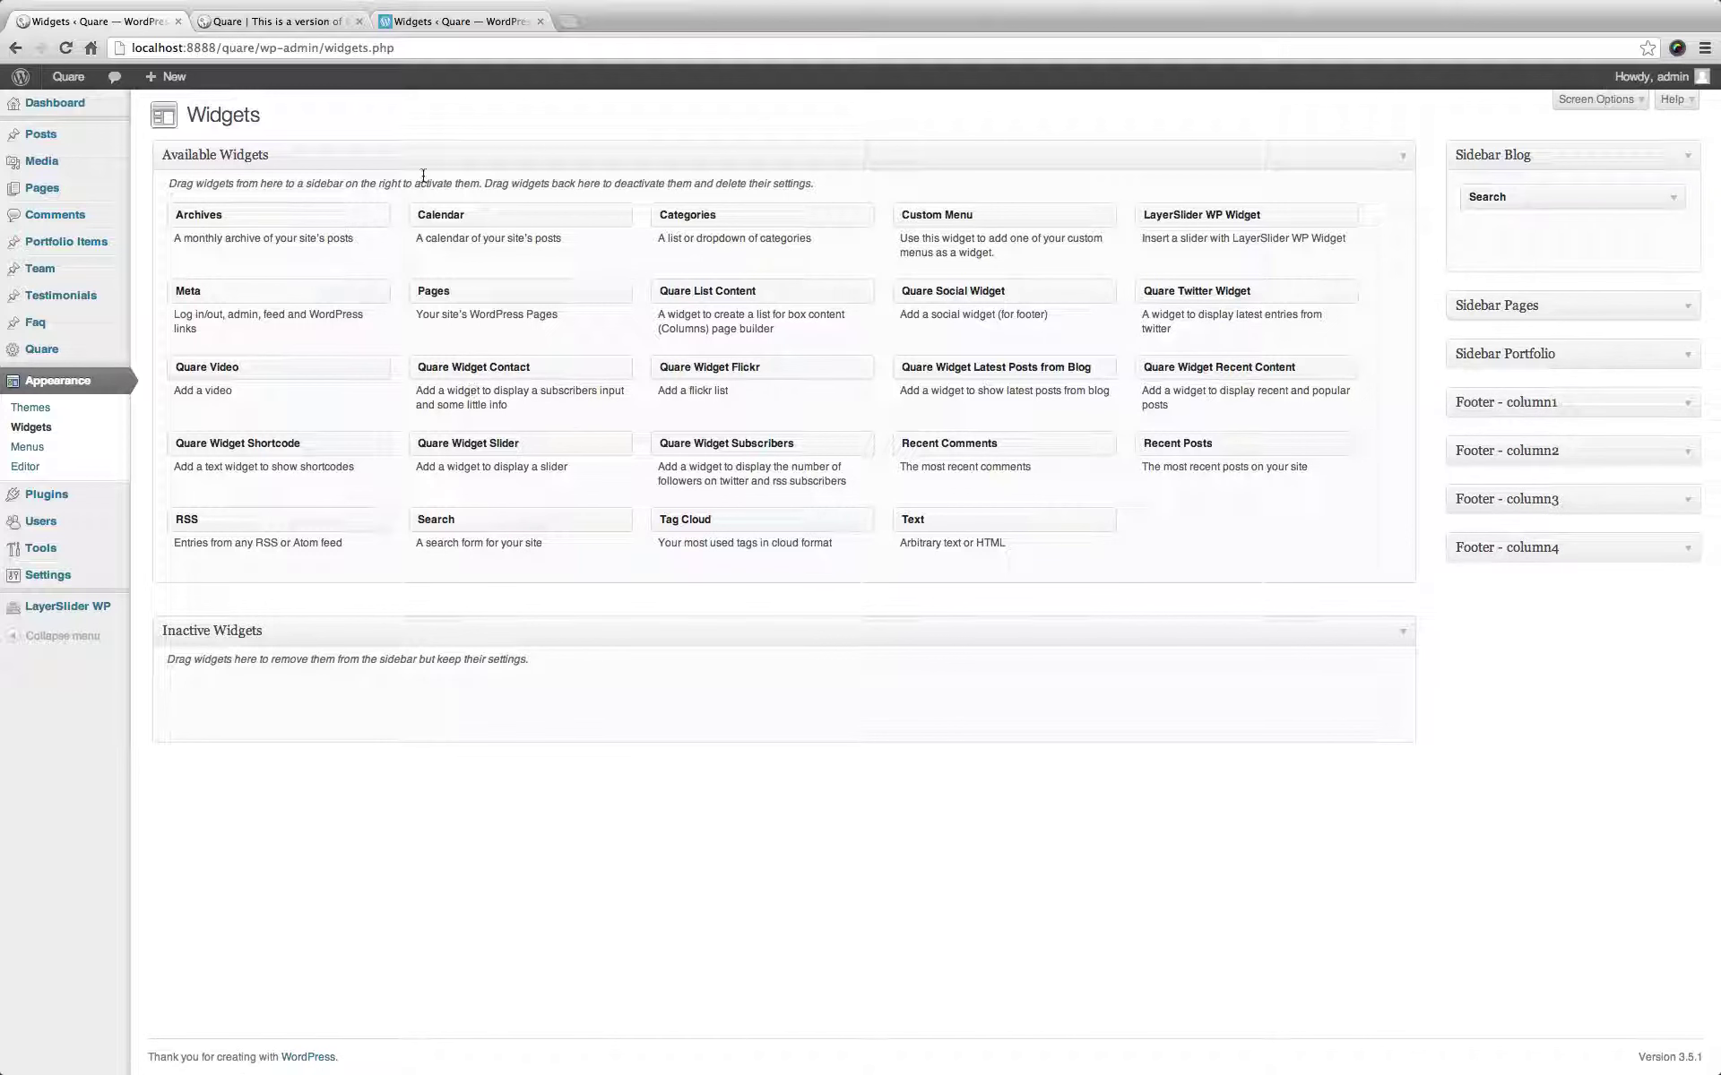
# Copy the body text of the Text Widget in Sidebar Blog on the quare.themeple.co widgets page, and return to the localhost widgets page.
pyautogui.click(430, 21)
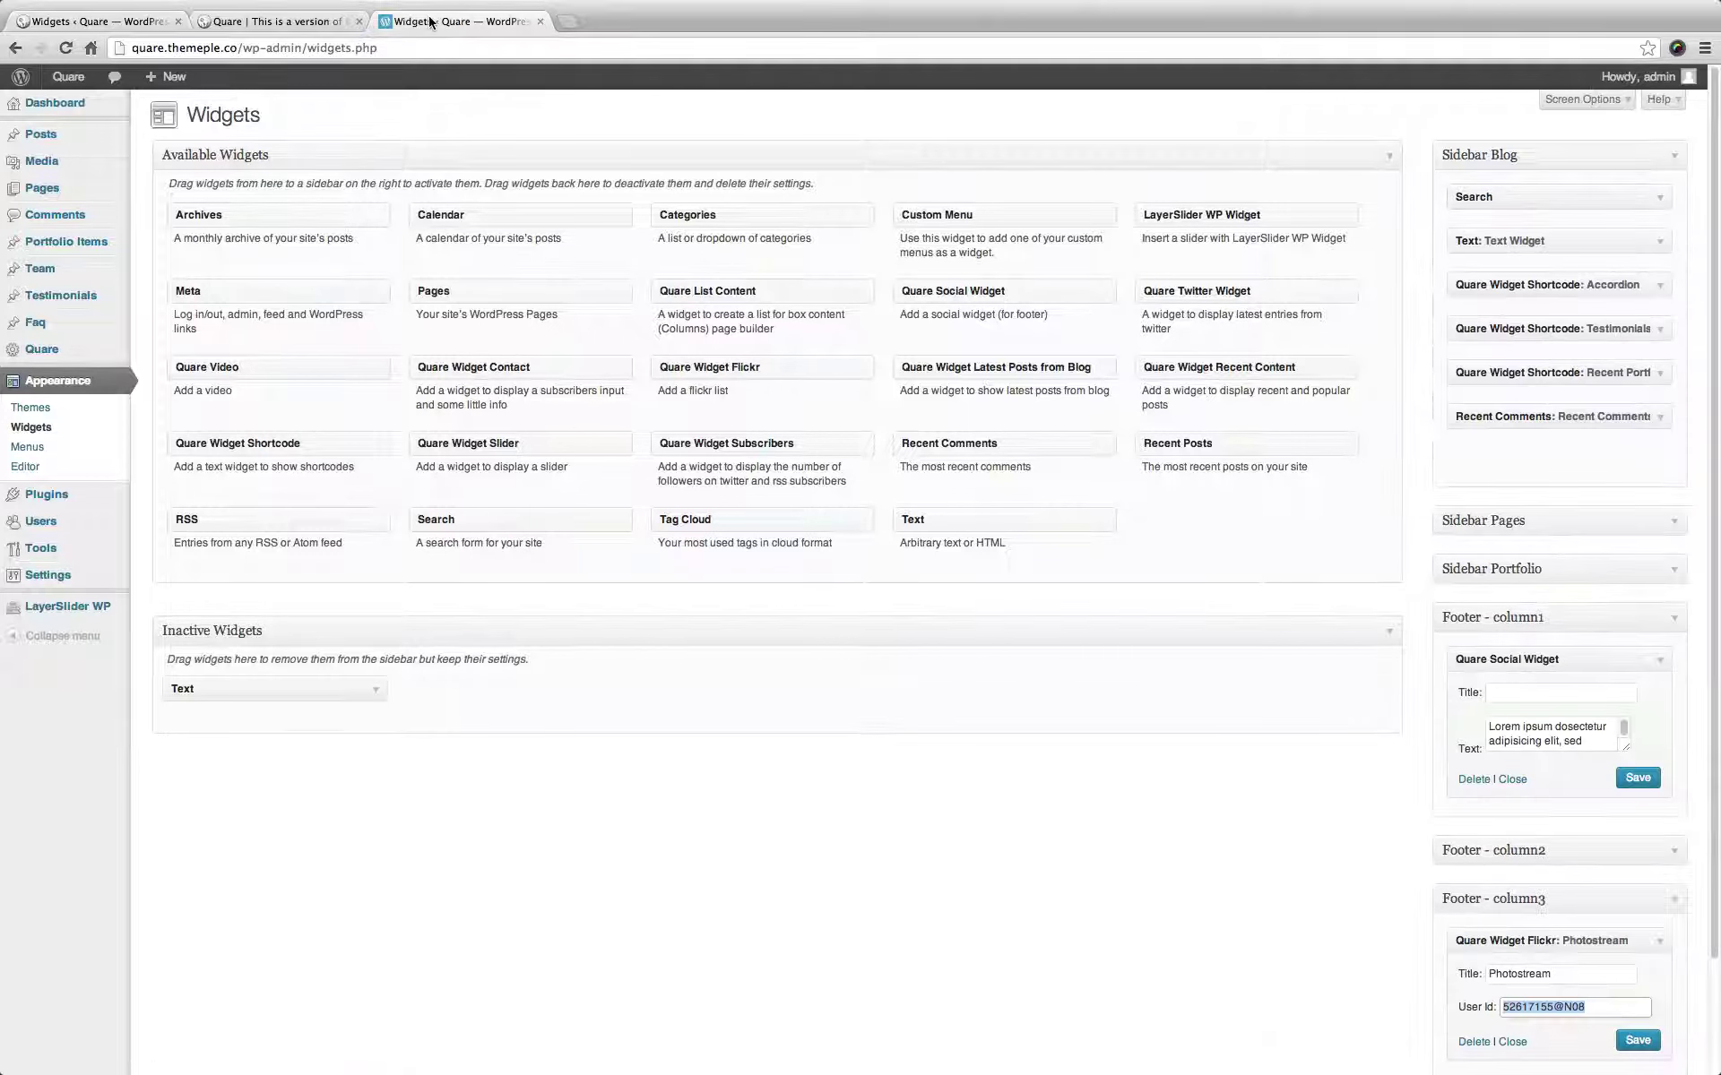
pyautogui.click(1660, 244)
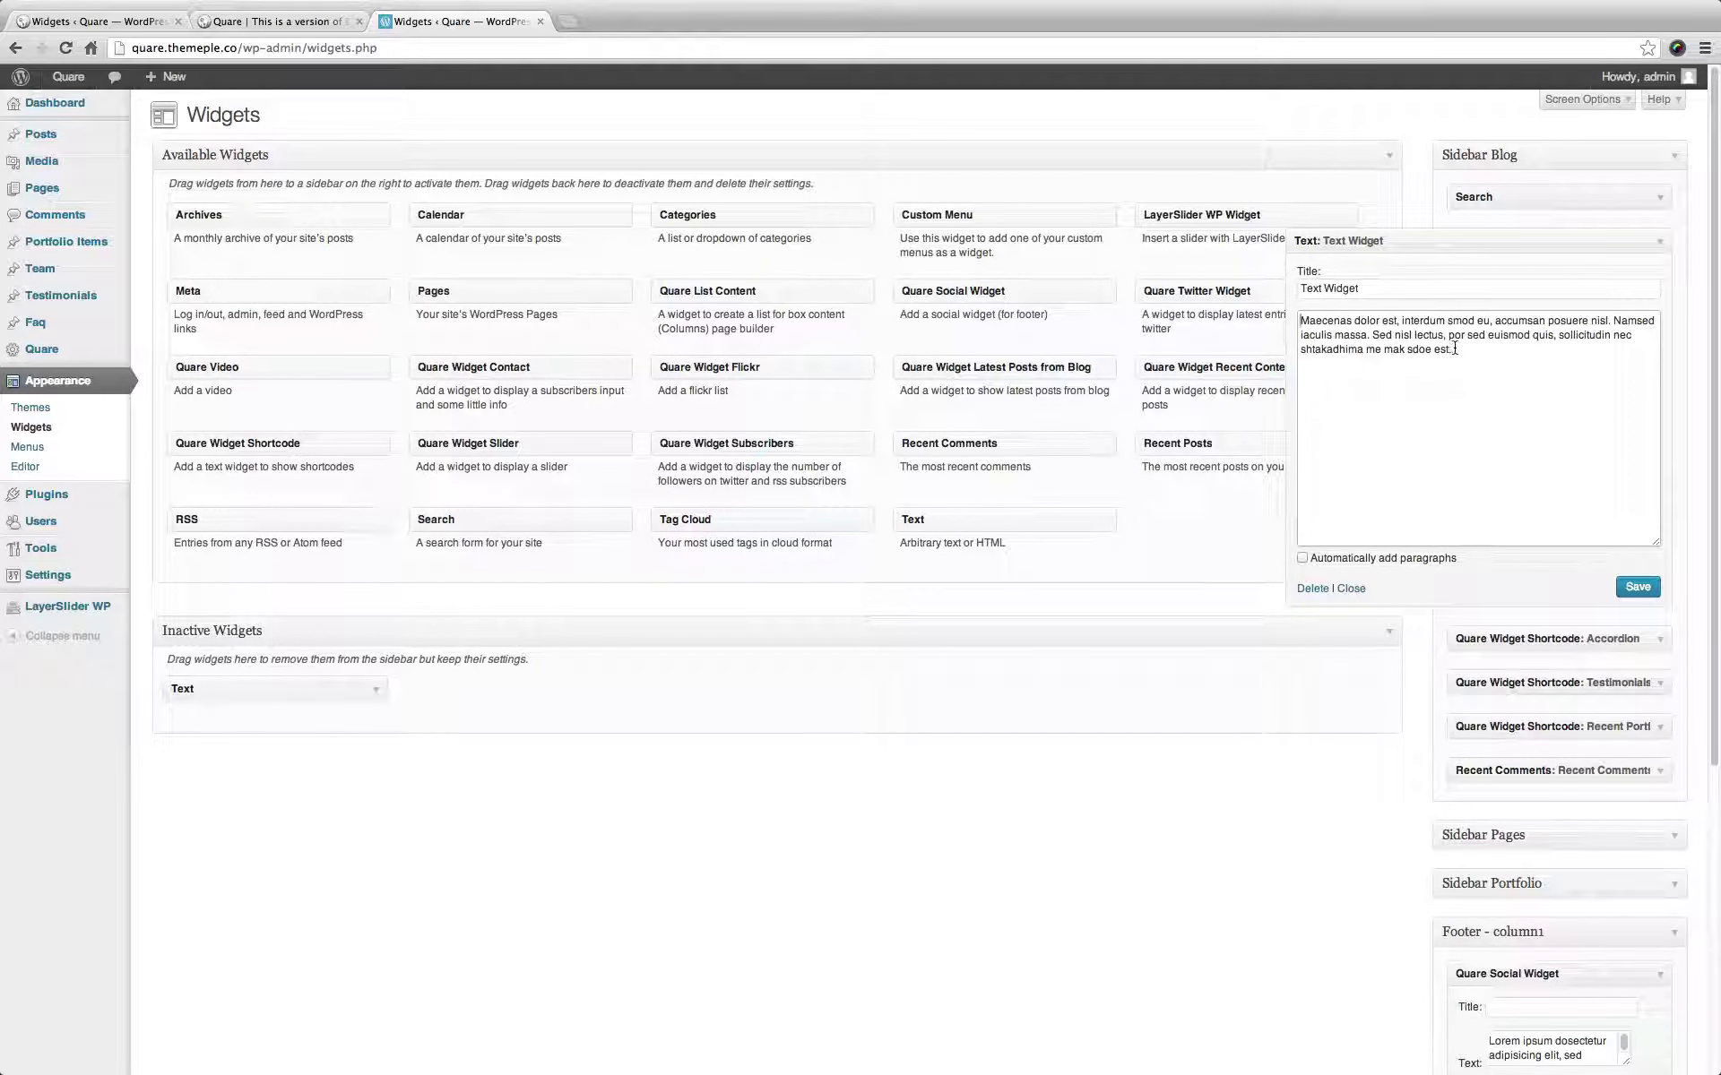
pyautogui.press('super+a')
pyautogui.press('super+c')
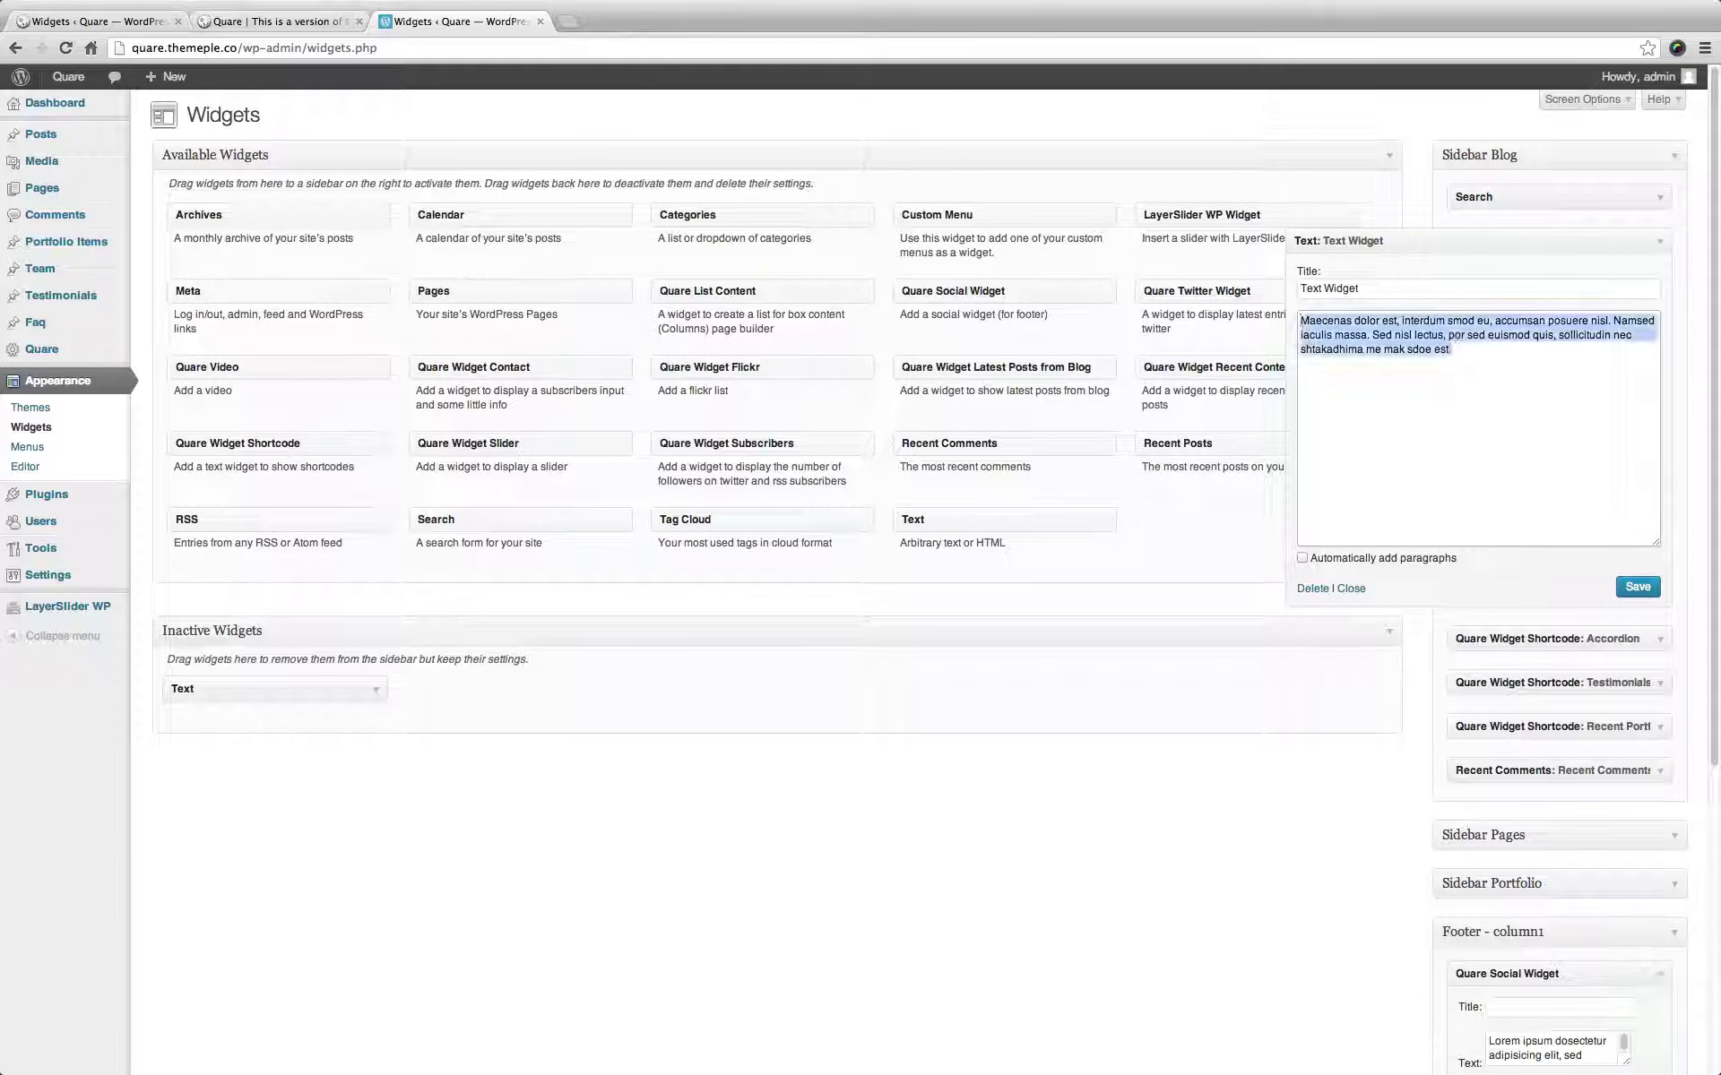
pyautogui.click(49, 19)
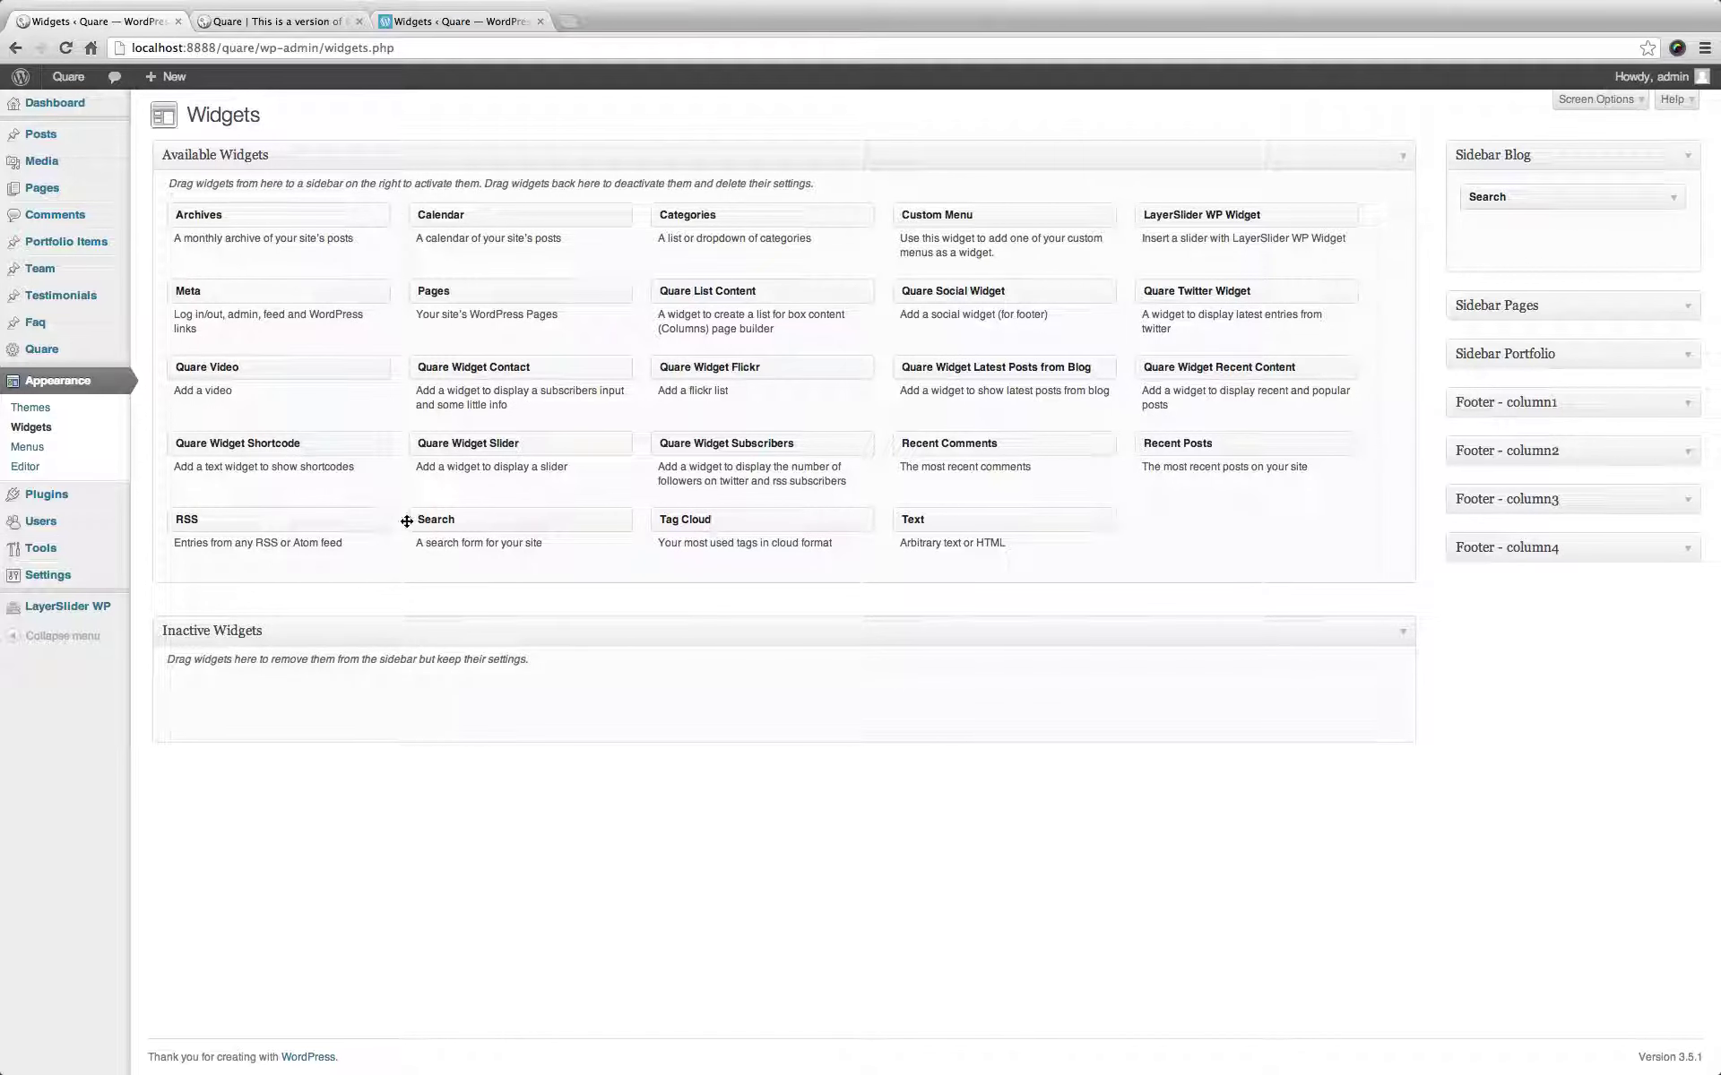
# Add a Text widget below Search in Sidebar Blog with the copied text and the title "Text Widget", and save it.
pyautogui.moveTo(933, 520); pyautogui.dragTo(1528, 248)
pyautogui.click(1449, 395)
pyautogui.press('super+v')
pyautogui.click(1397, 280)
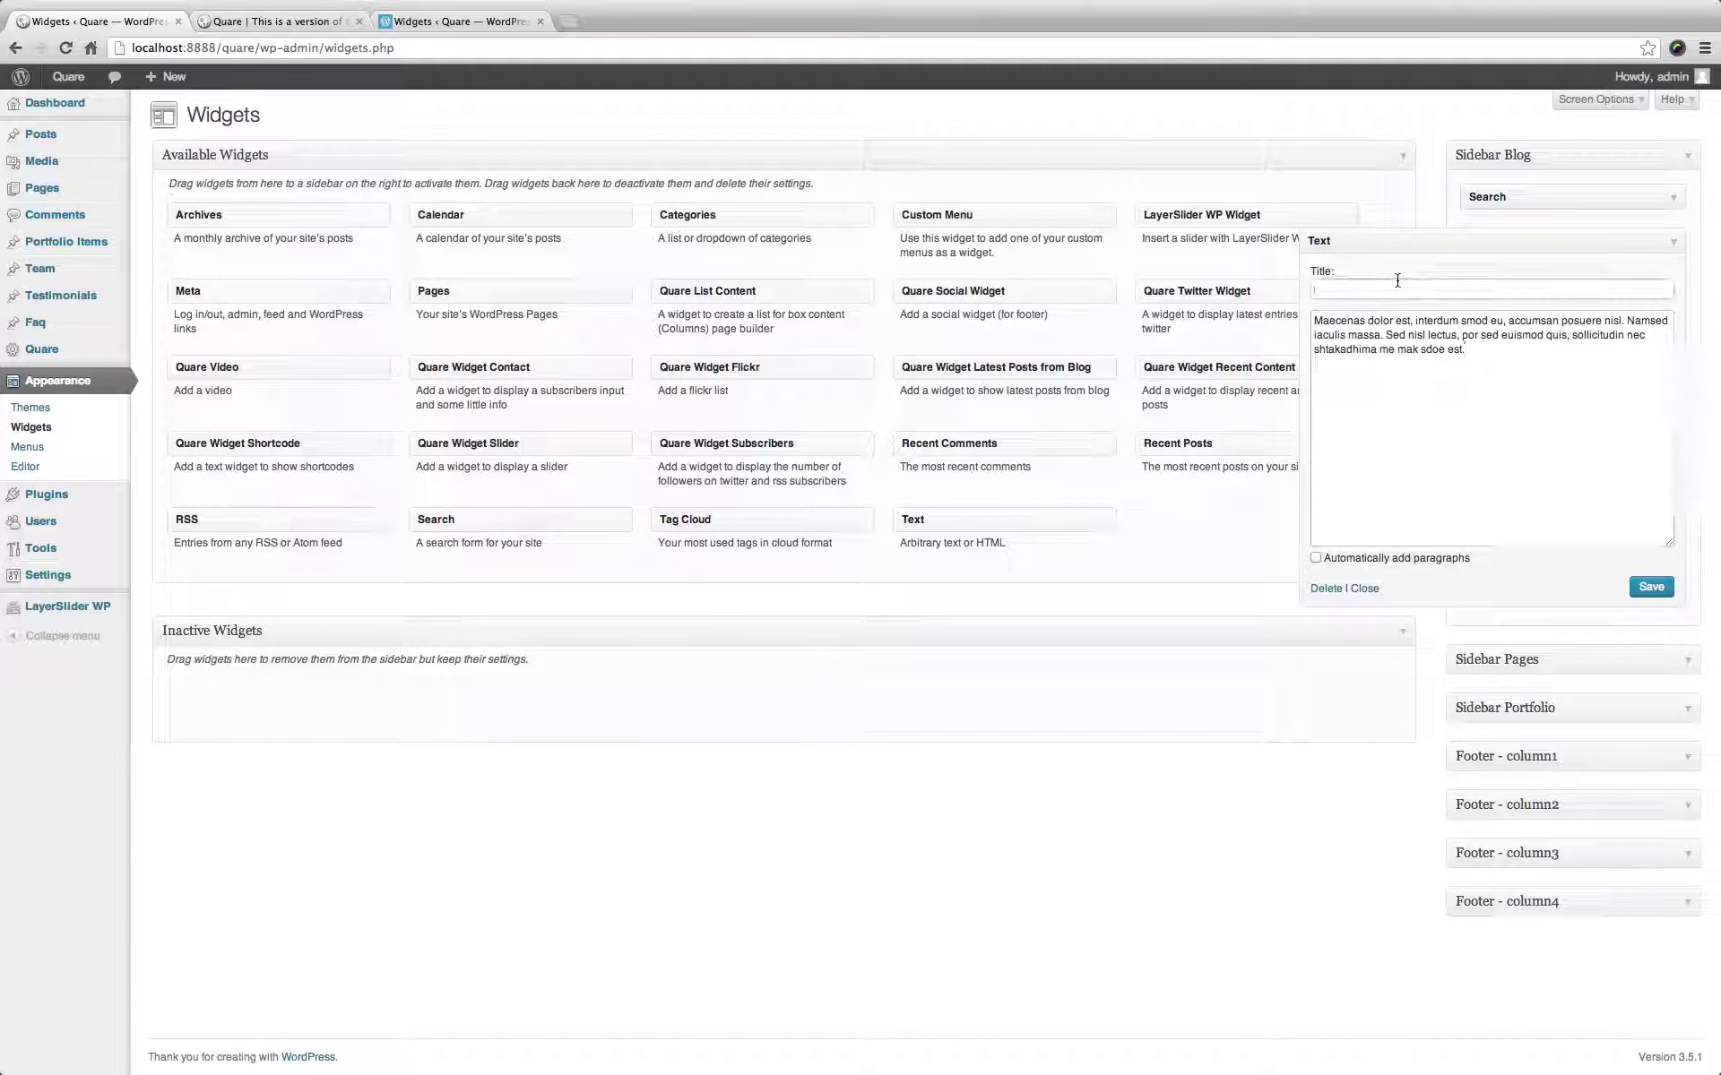
pyautogui.write('Text Widget')
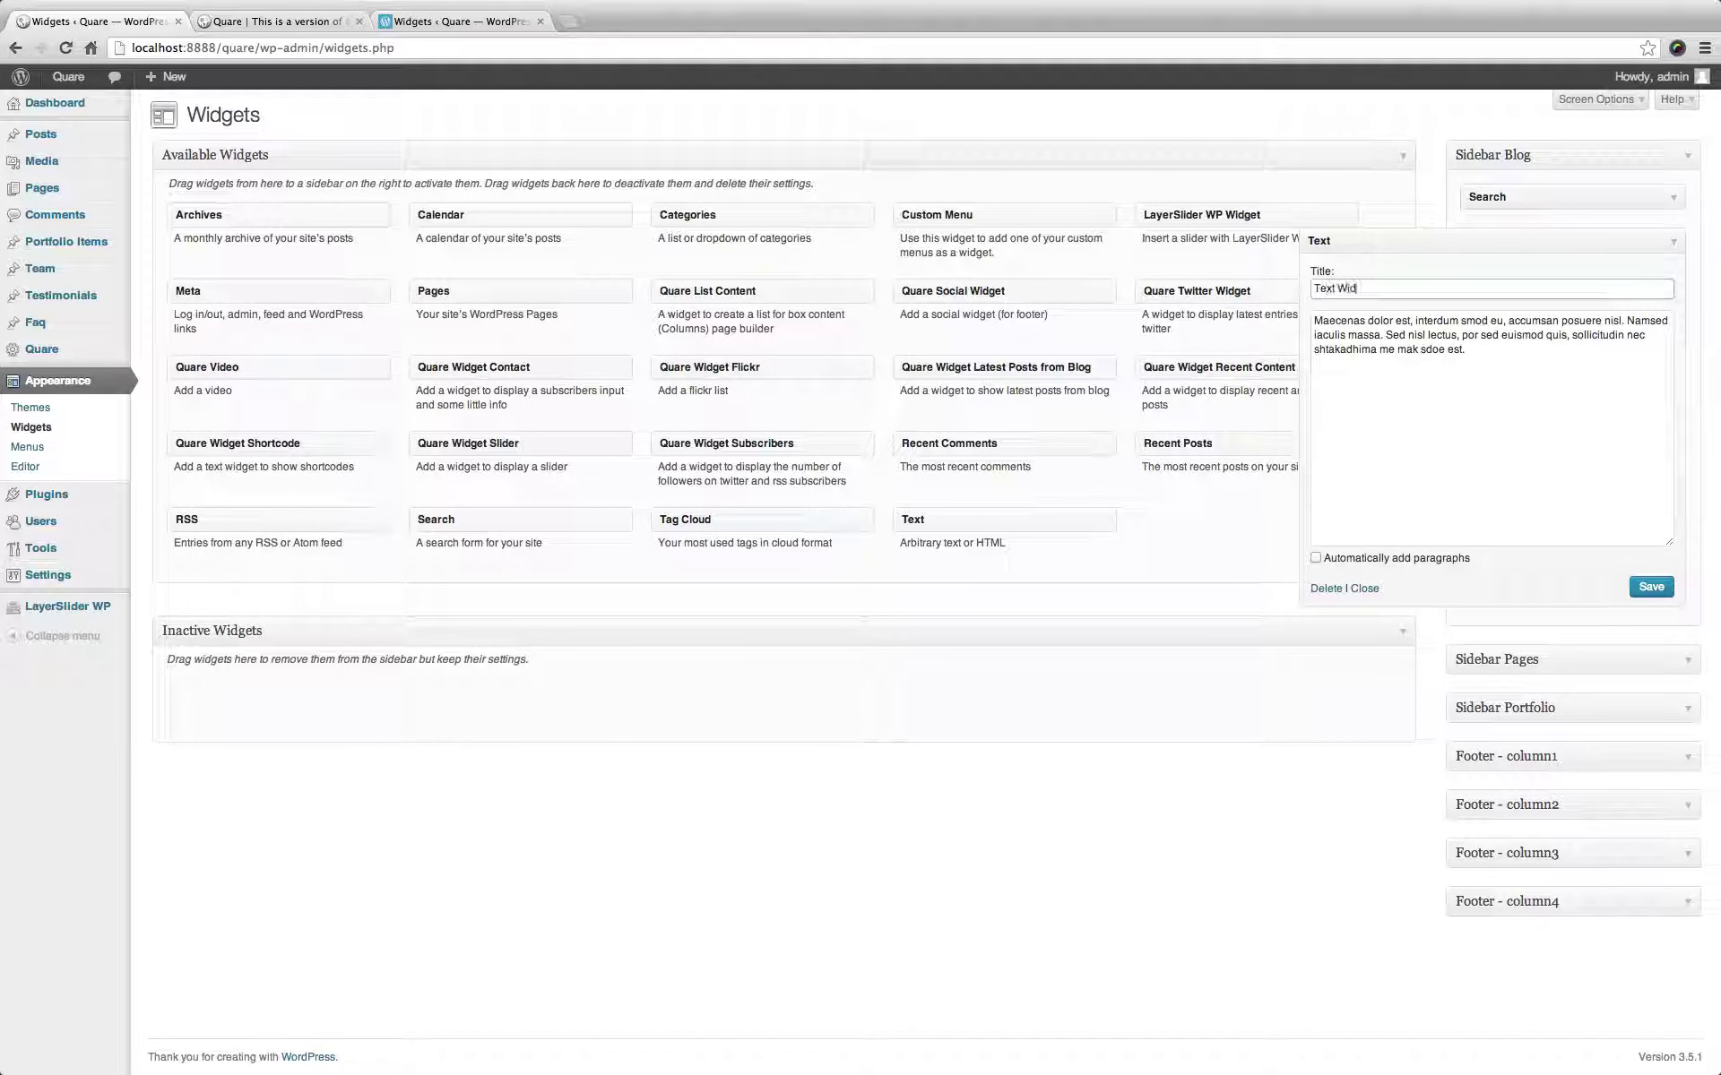
pyautogui.click(1663, 589)
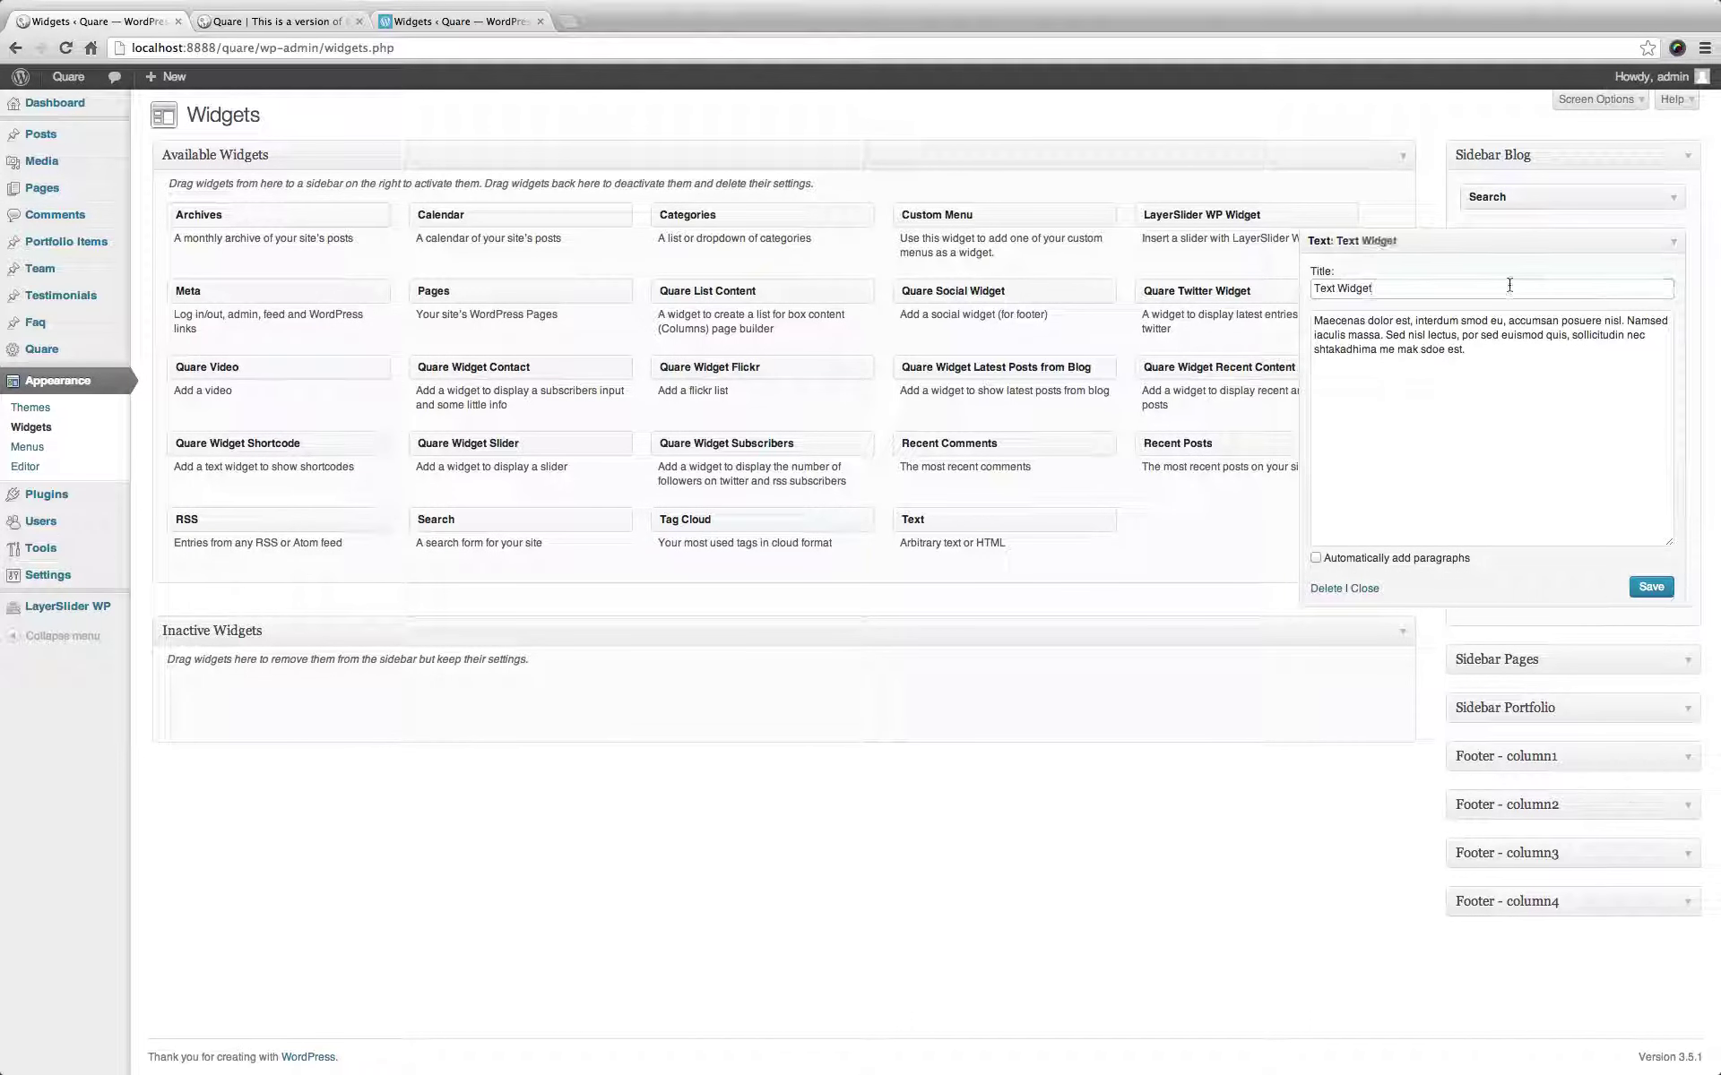
pyautogui.click(1655, 241)
# Reload the local blog page to check the Text Widget in its sidebar.
pyautogui.click(299, 21)
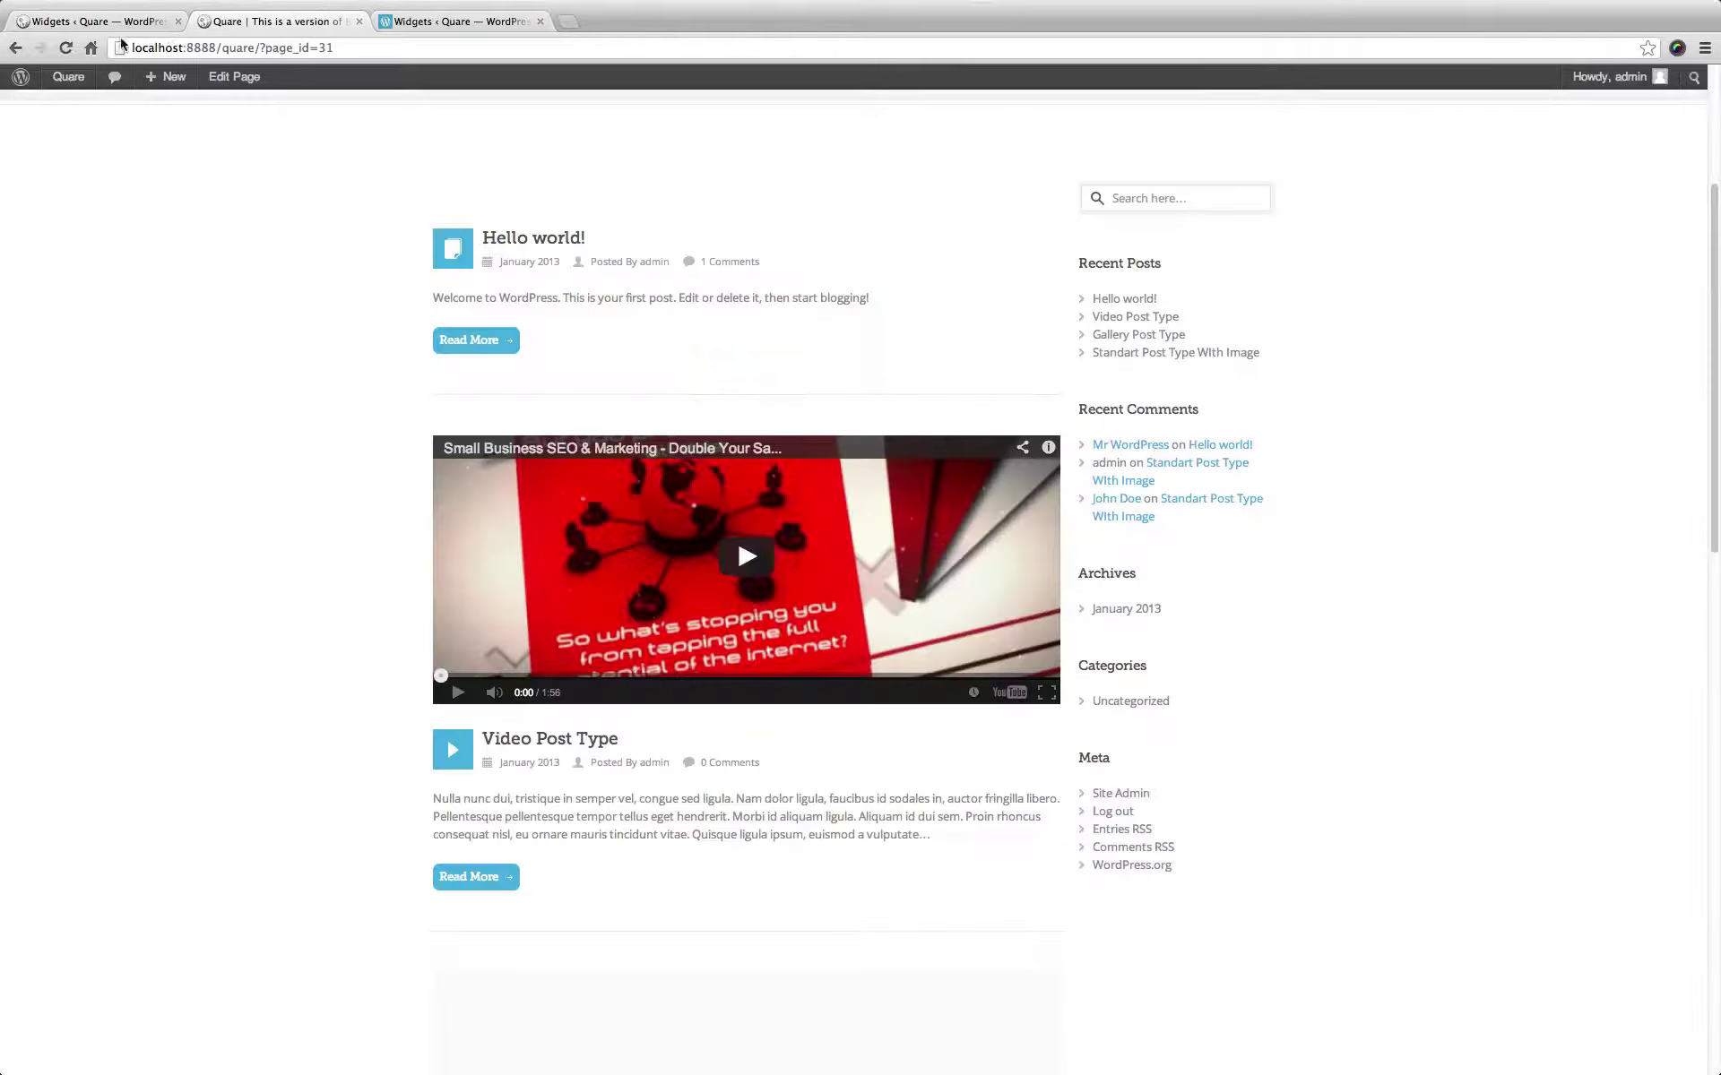
pyautogui.click(66, 48)
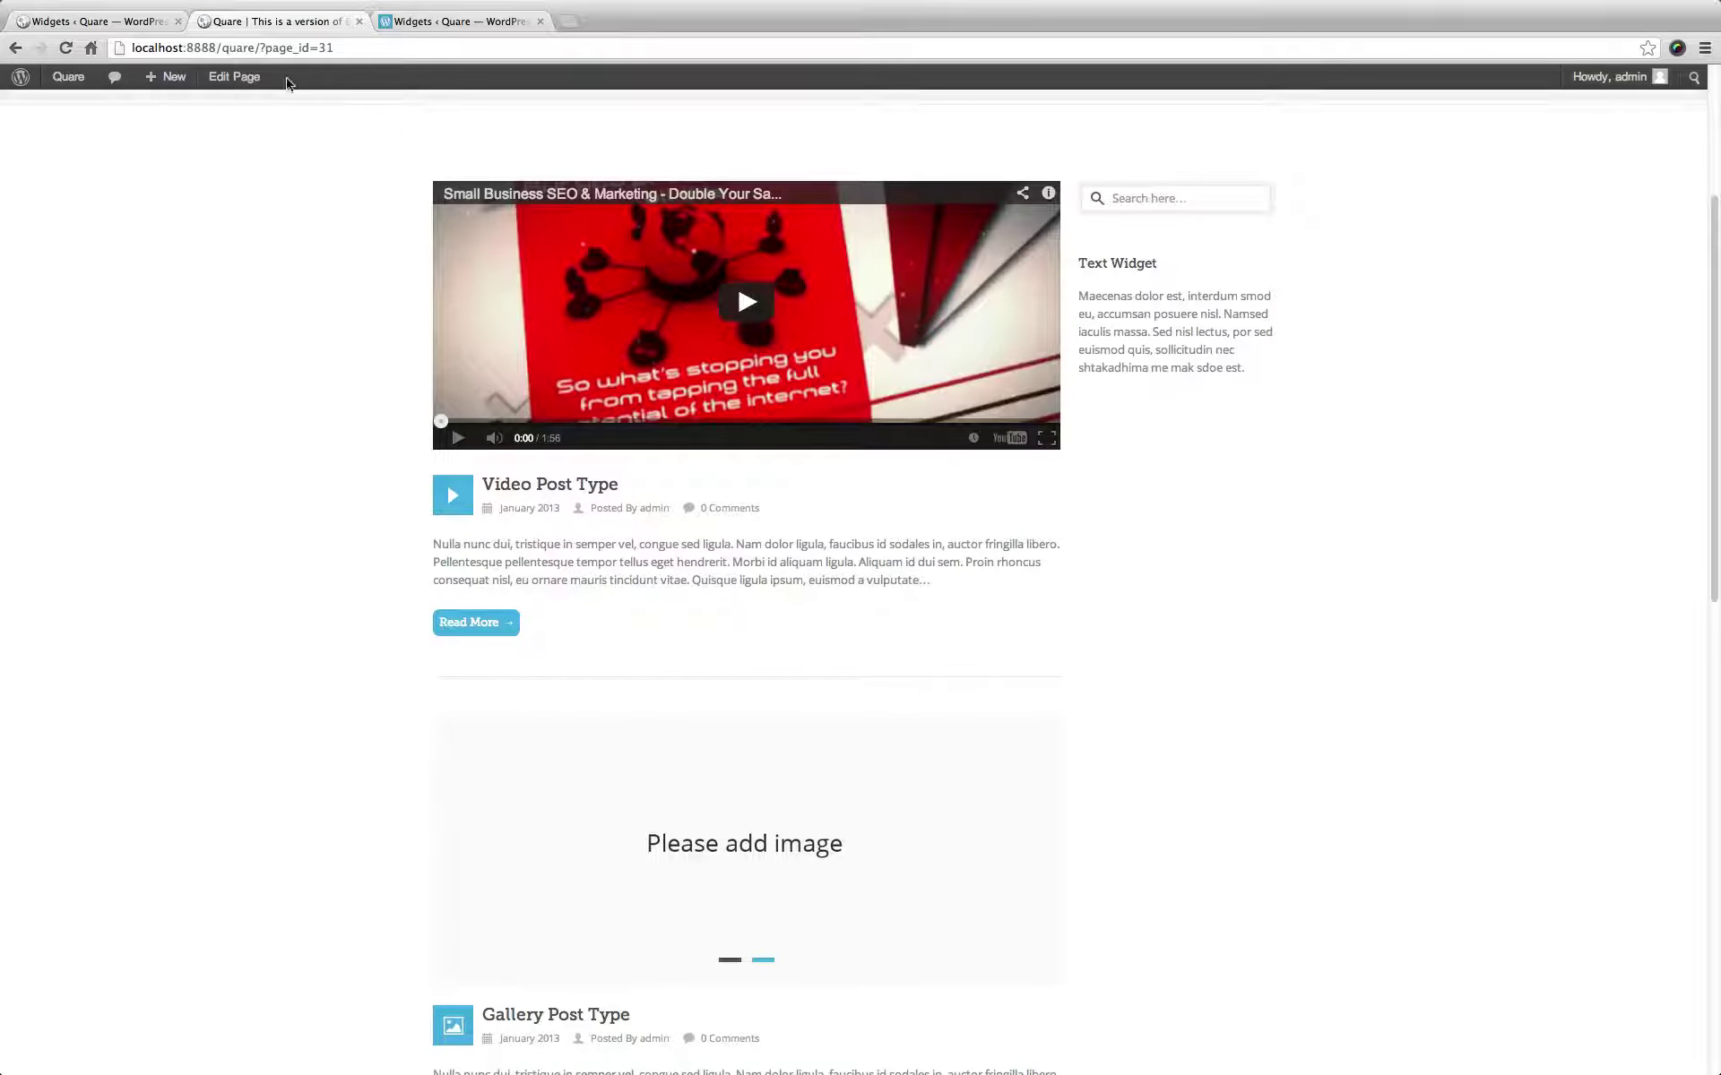
pyautogui.click(69, 24)
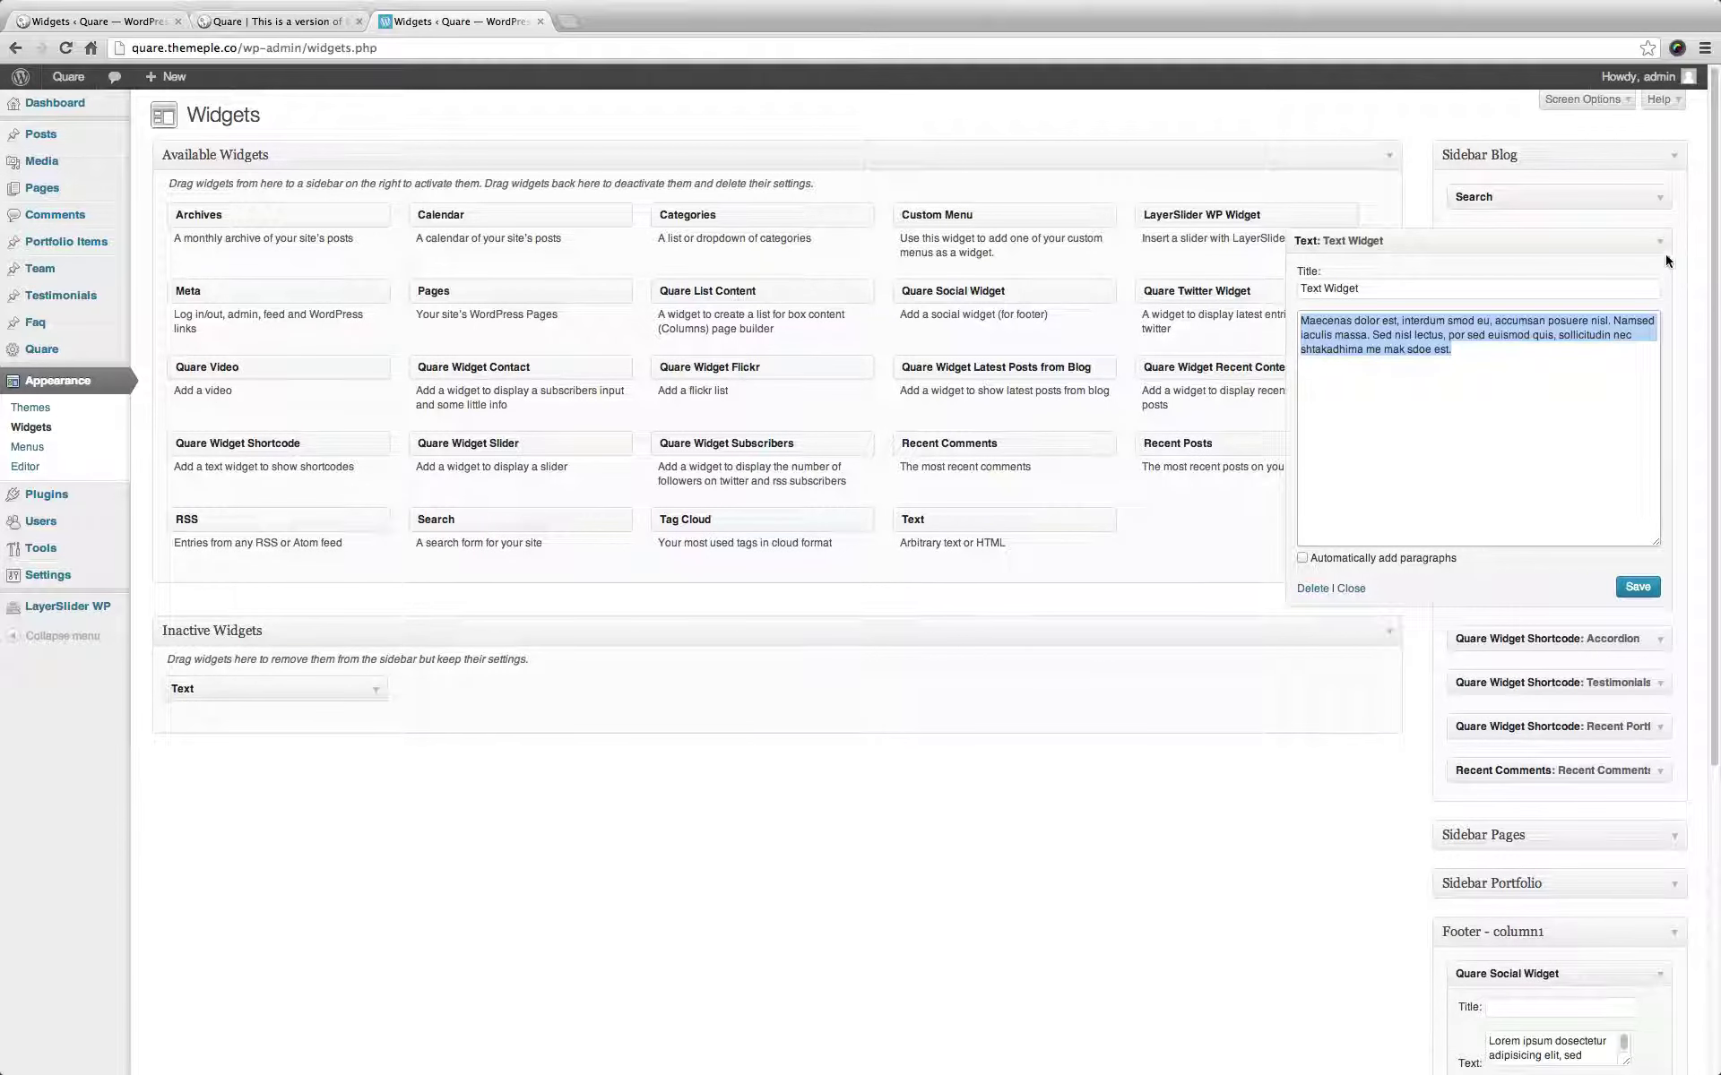
# Copy the full toggle_container shortcode from the Accordion widget in Sidebar Blog on quare.themeple.co, and return to the localhost widgets page.
pyautogui.click(1661, 242)
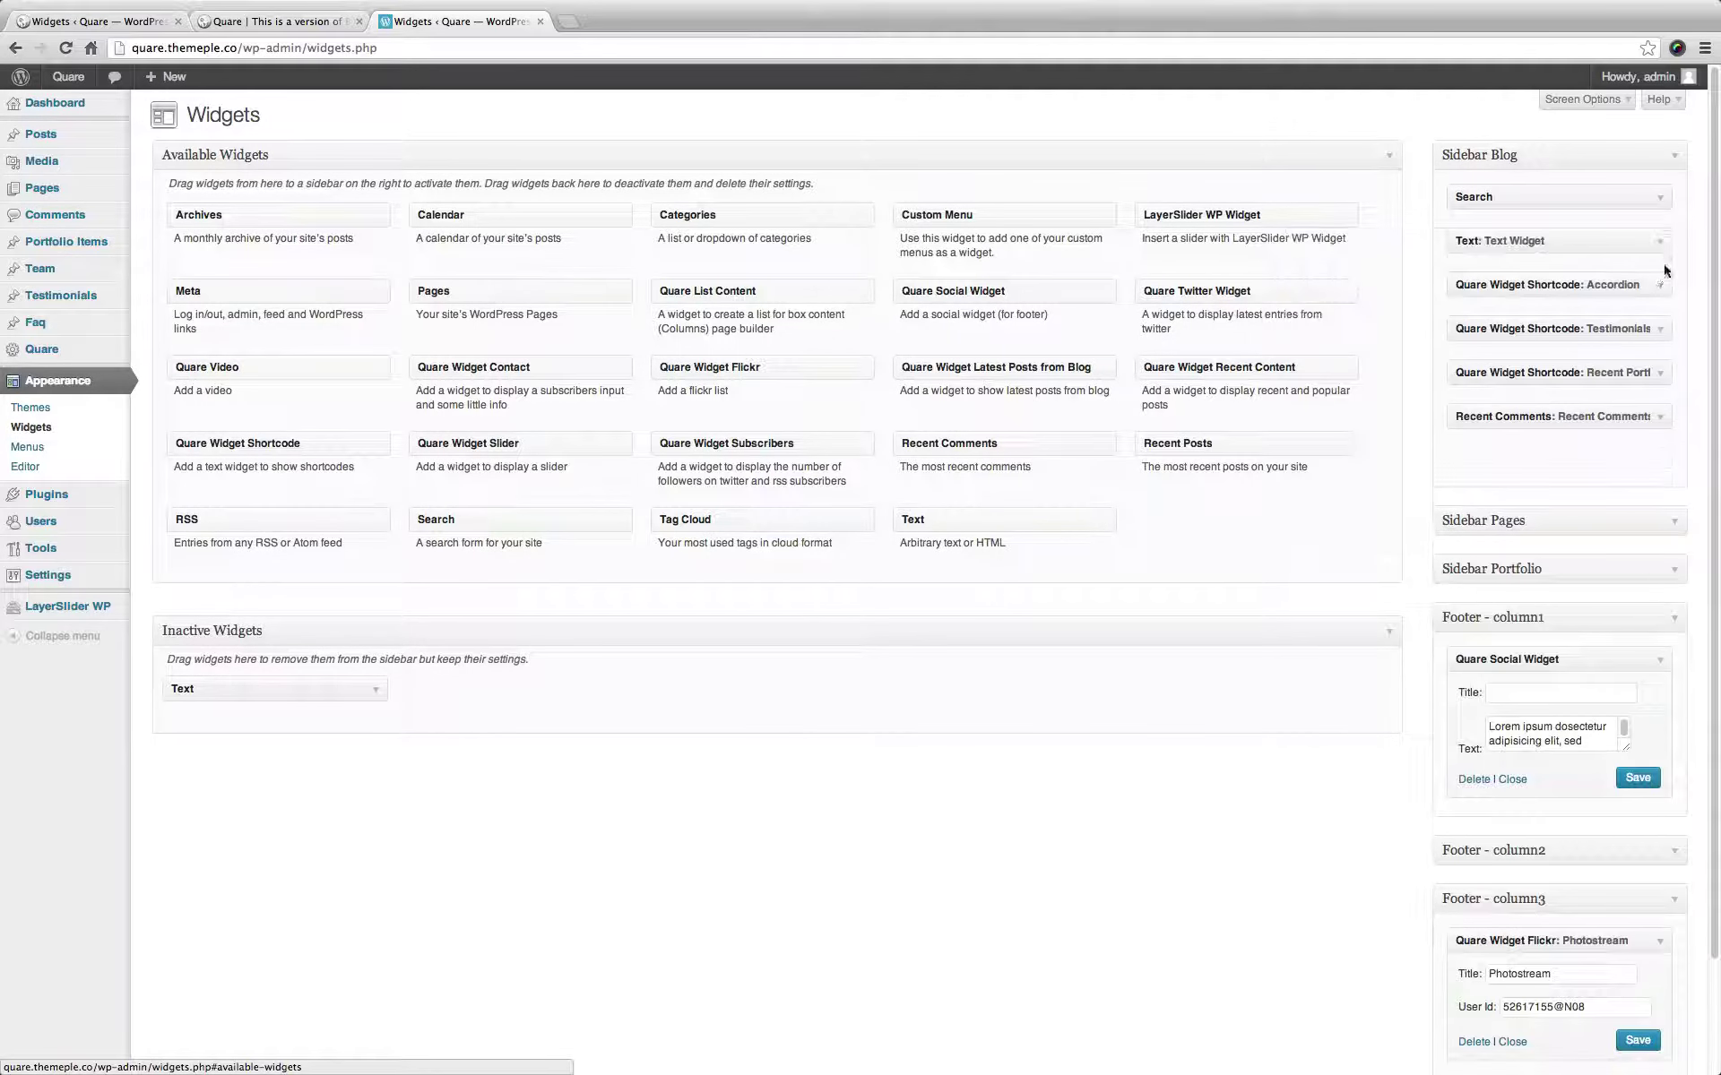
pyautogui.click(1661, 285)
pyautogui.click(1570, 377)
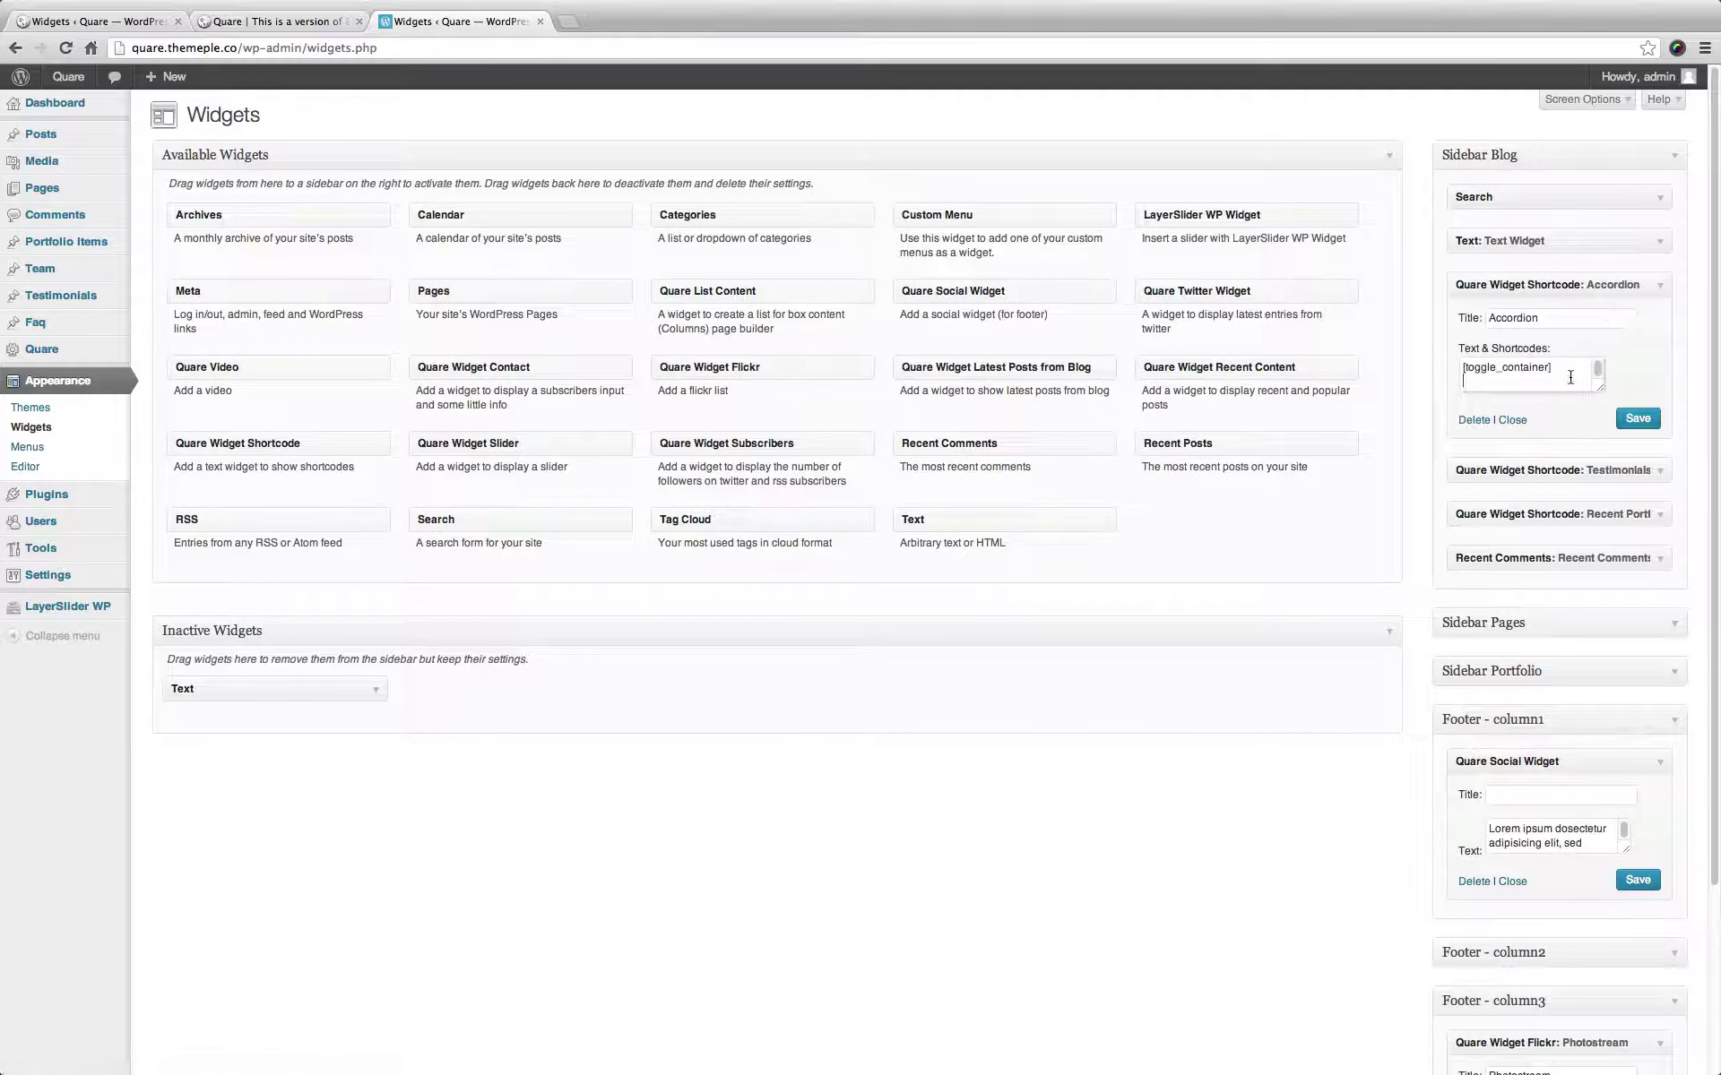
pyautogui.press('super+a')
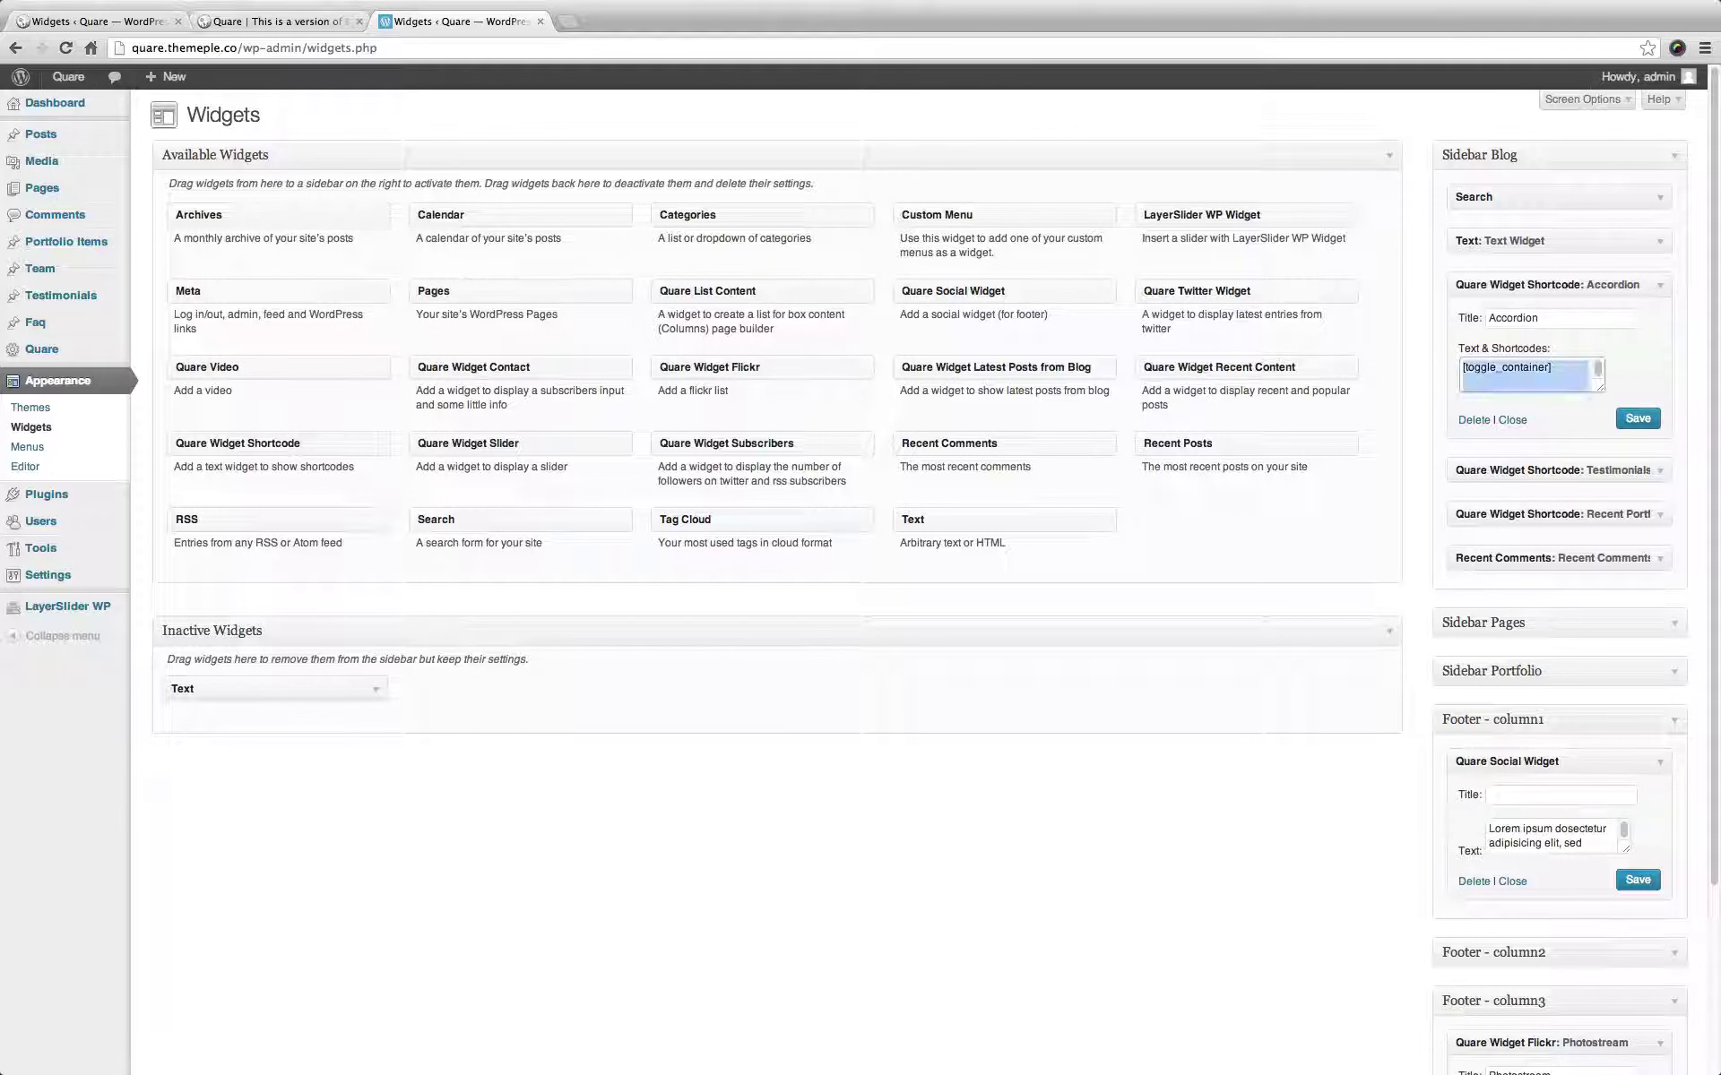
pyautogui.click(136, 24)
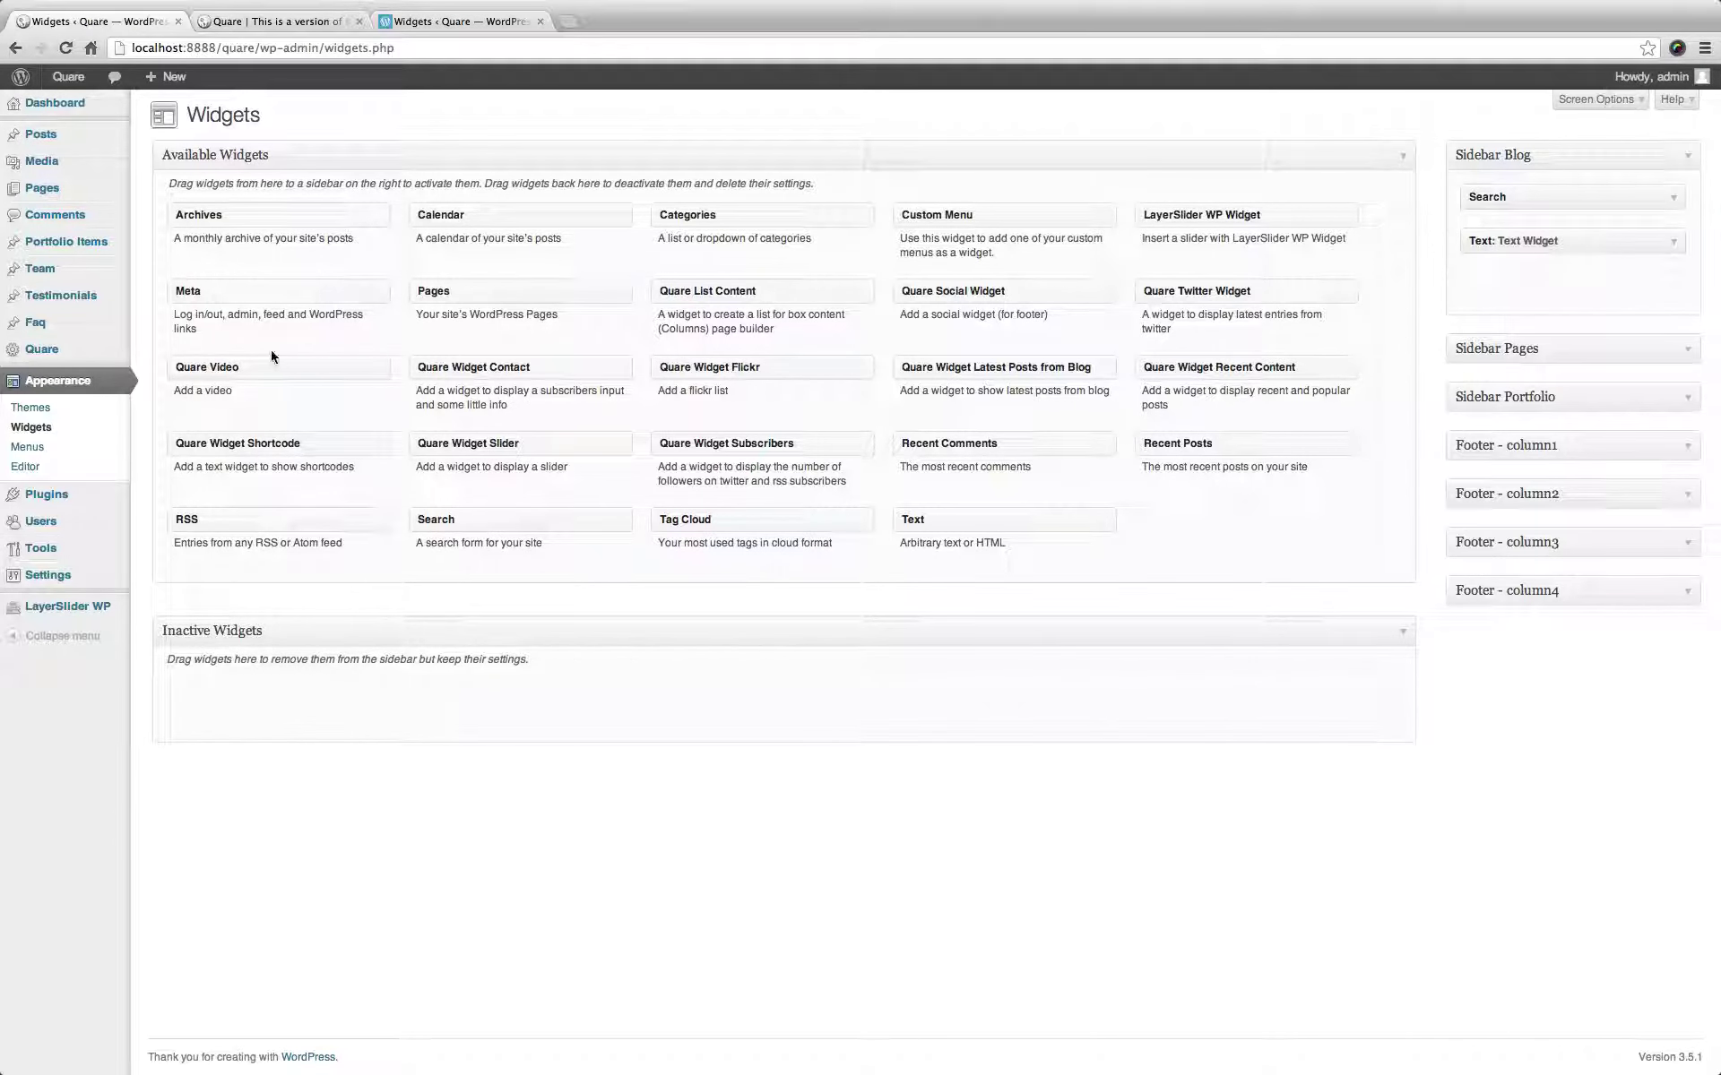
# Add a Quare Widget Shortcode to Sidebar Blog with the copied toggle_container shortcode and the title "Accordion", and save it.
pyautogui.moveTo(272, 443); pyautogui.dragTo(1580, 283)
pyautogui.click(1538, 367)
pyautogui.press('super+v')
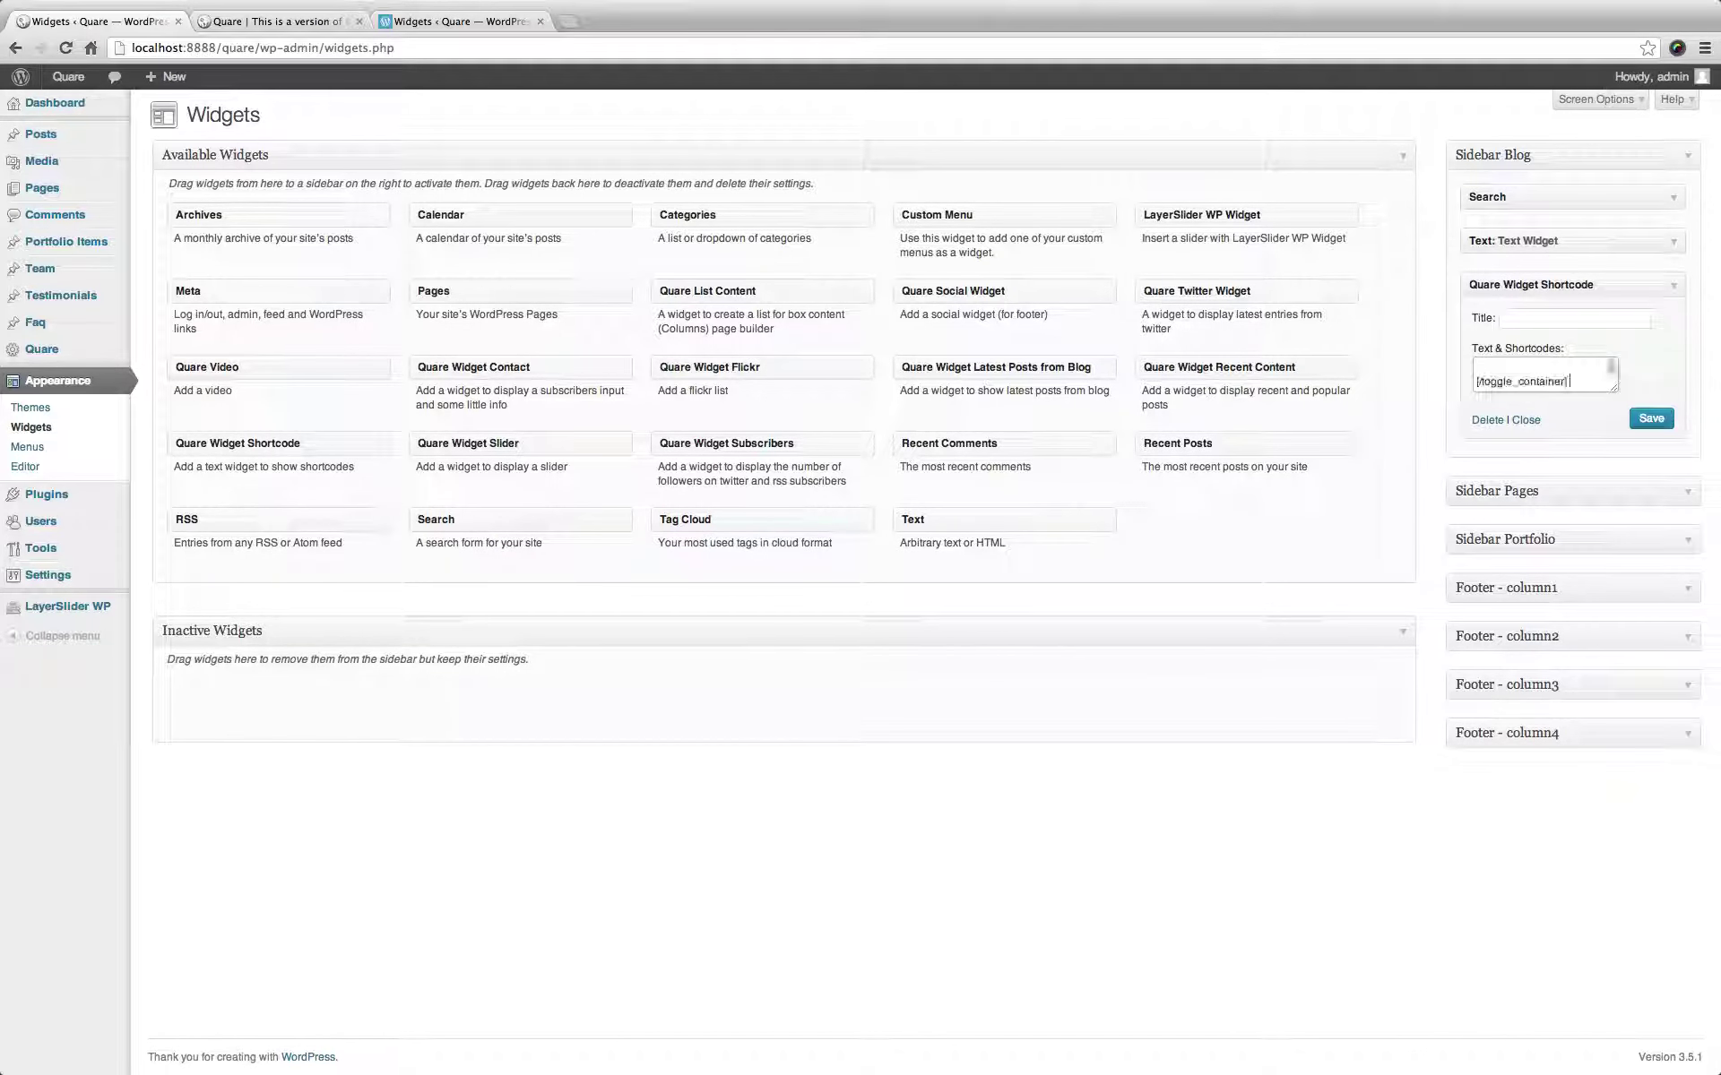
pyautogui.click(1555, 320)
pyautogui.write('Accordion')
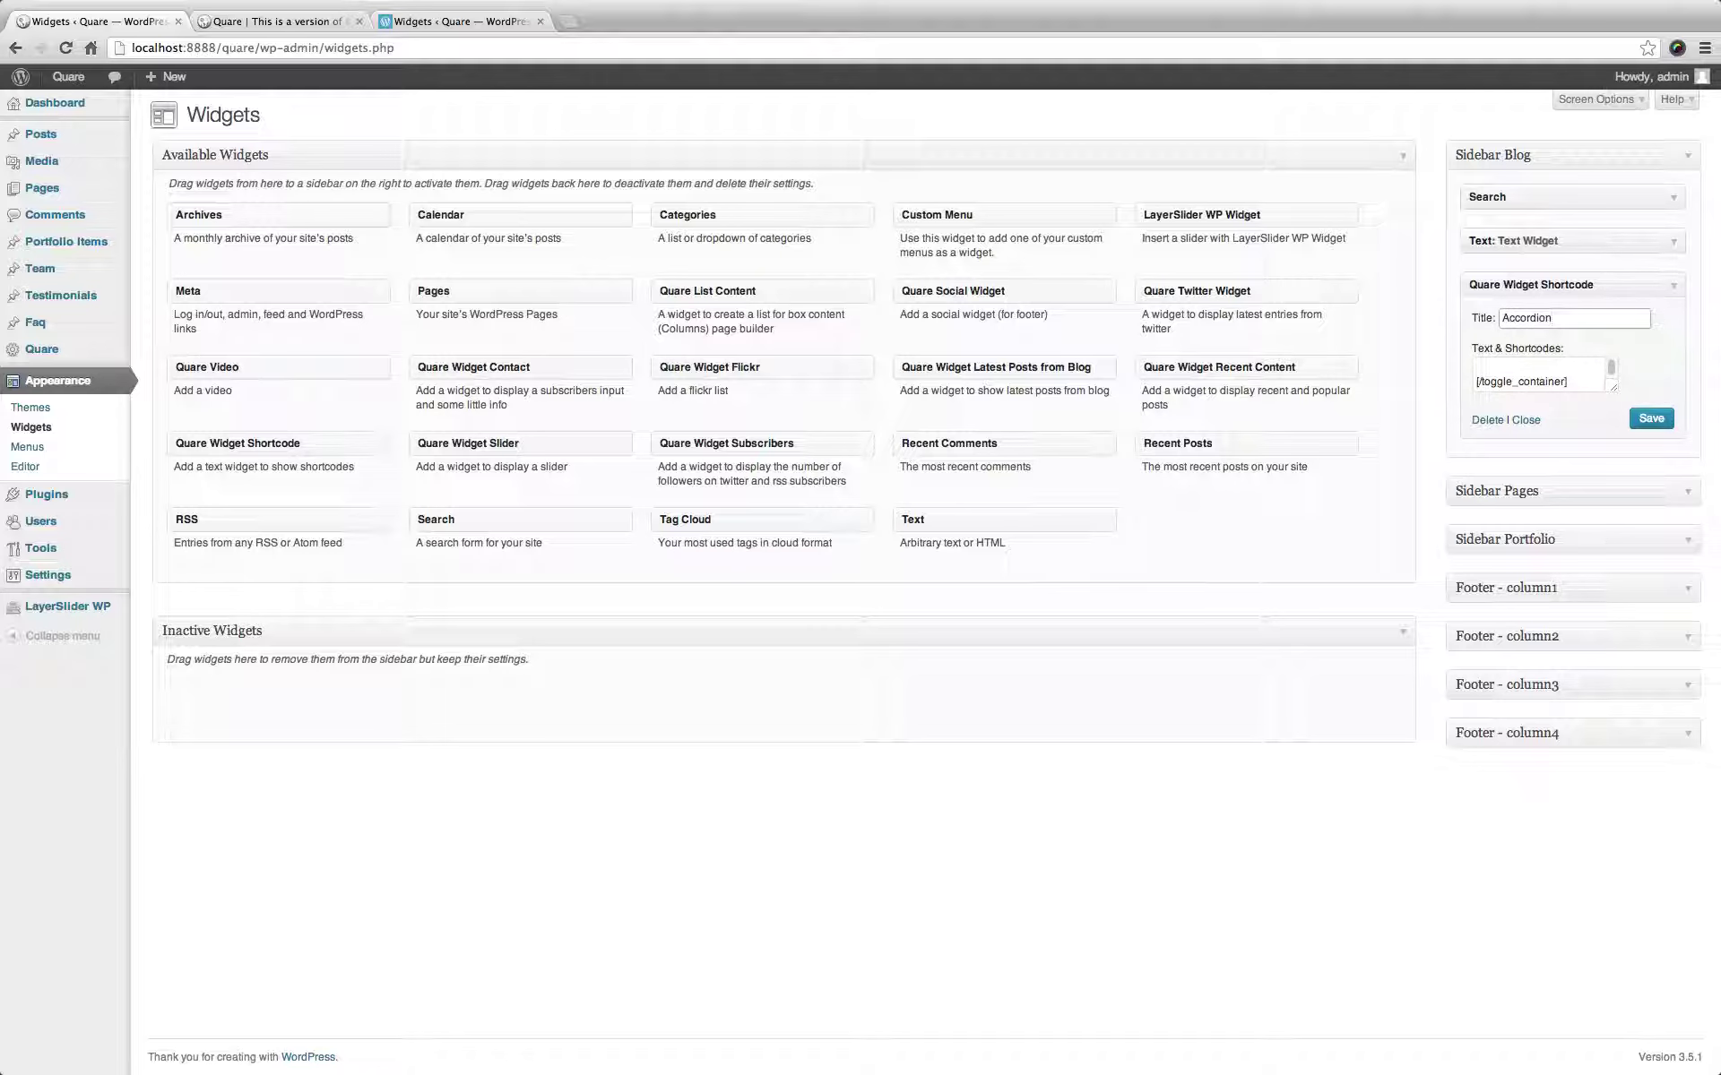
pyautogui.click(1651, 419)
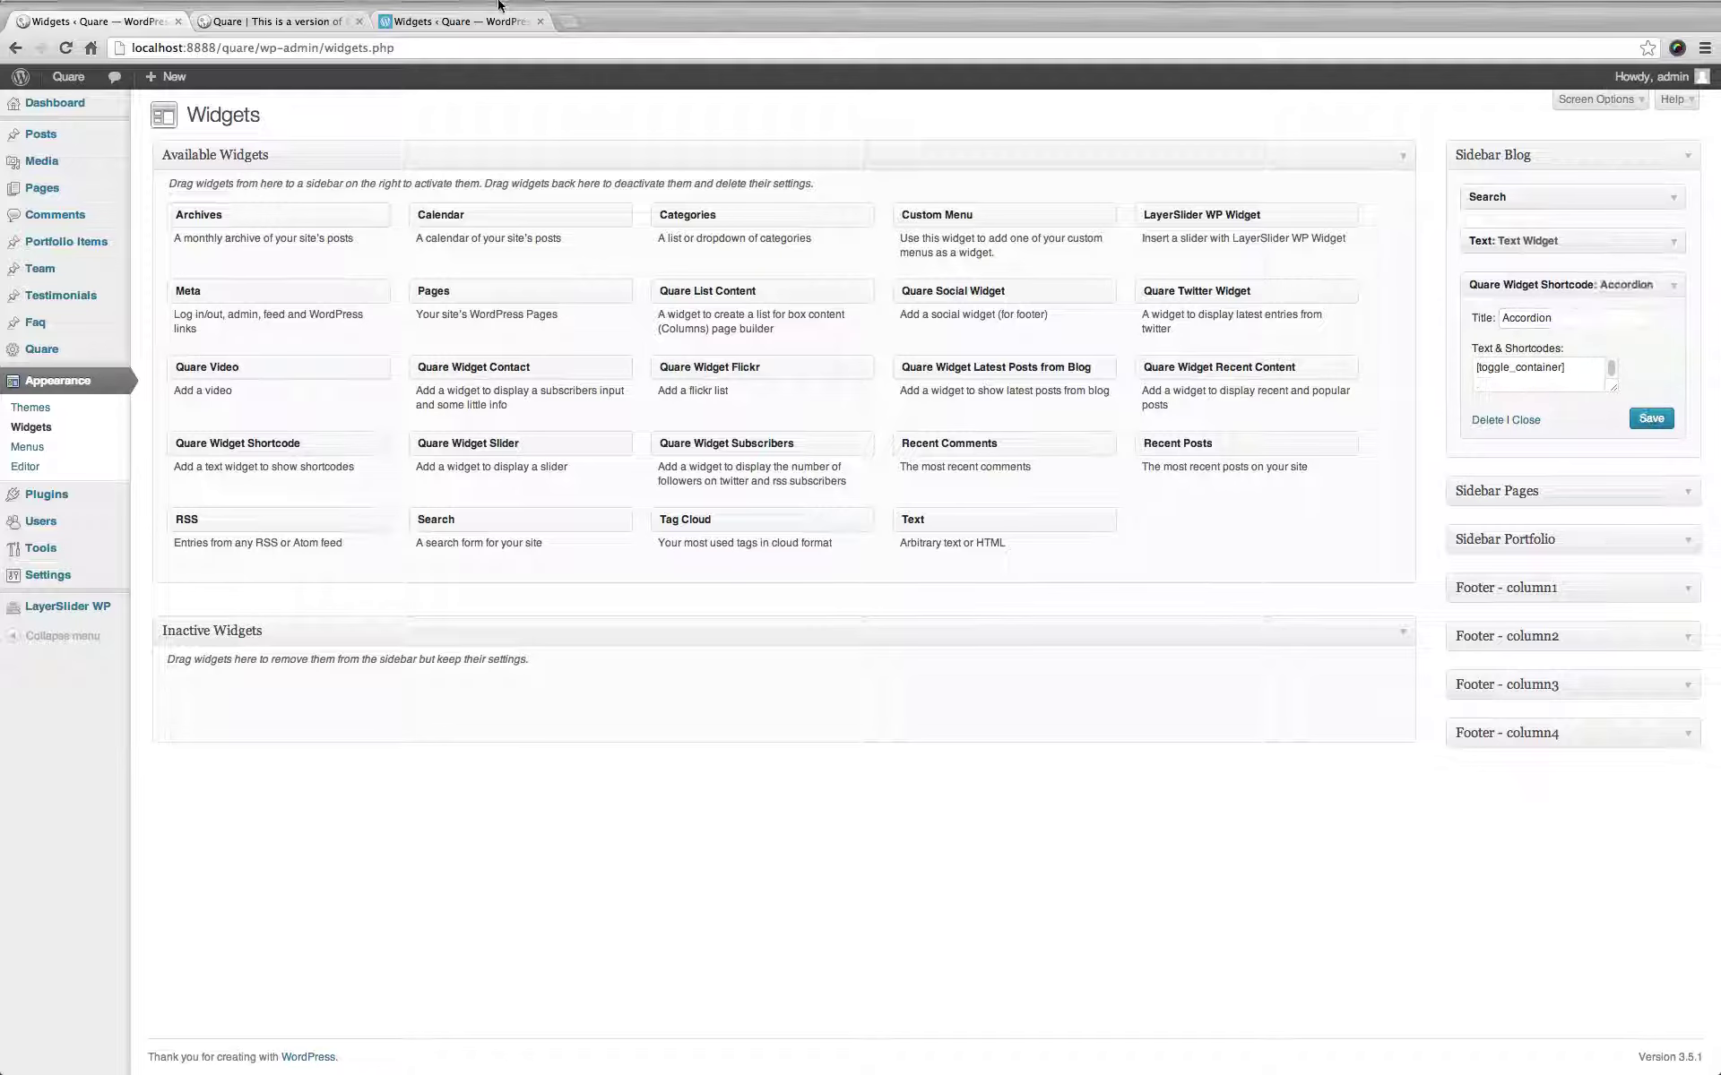
# Reload the local blog page and test the sidebar accordion by expanding its items.
pyautogui.click(421, 25)
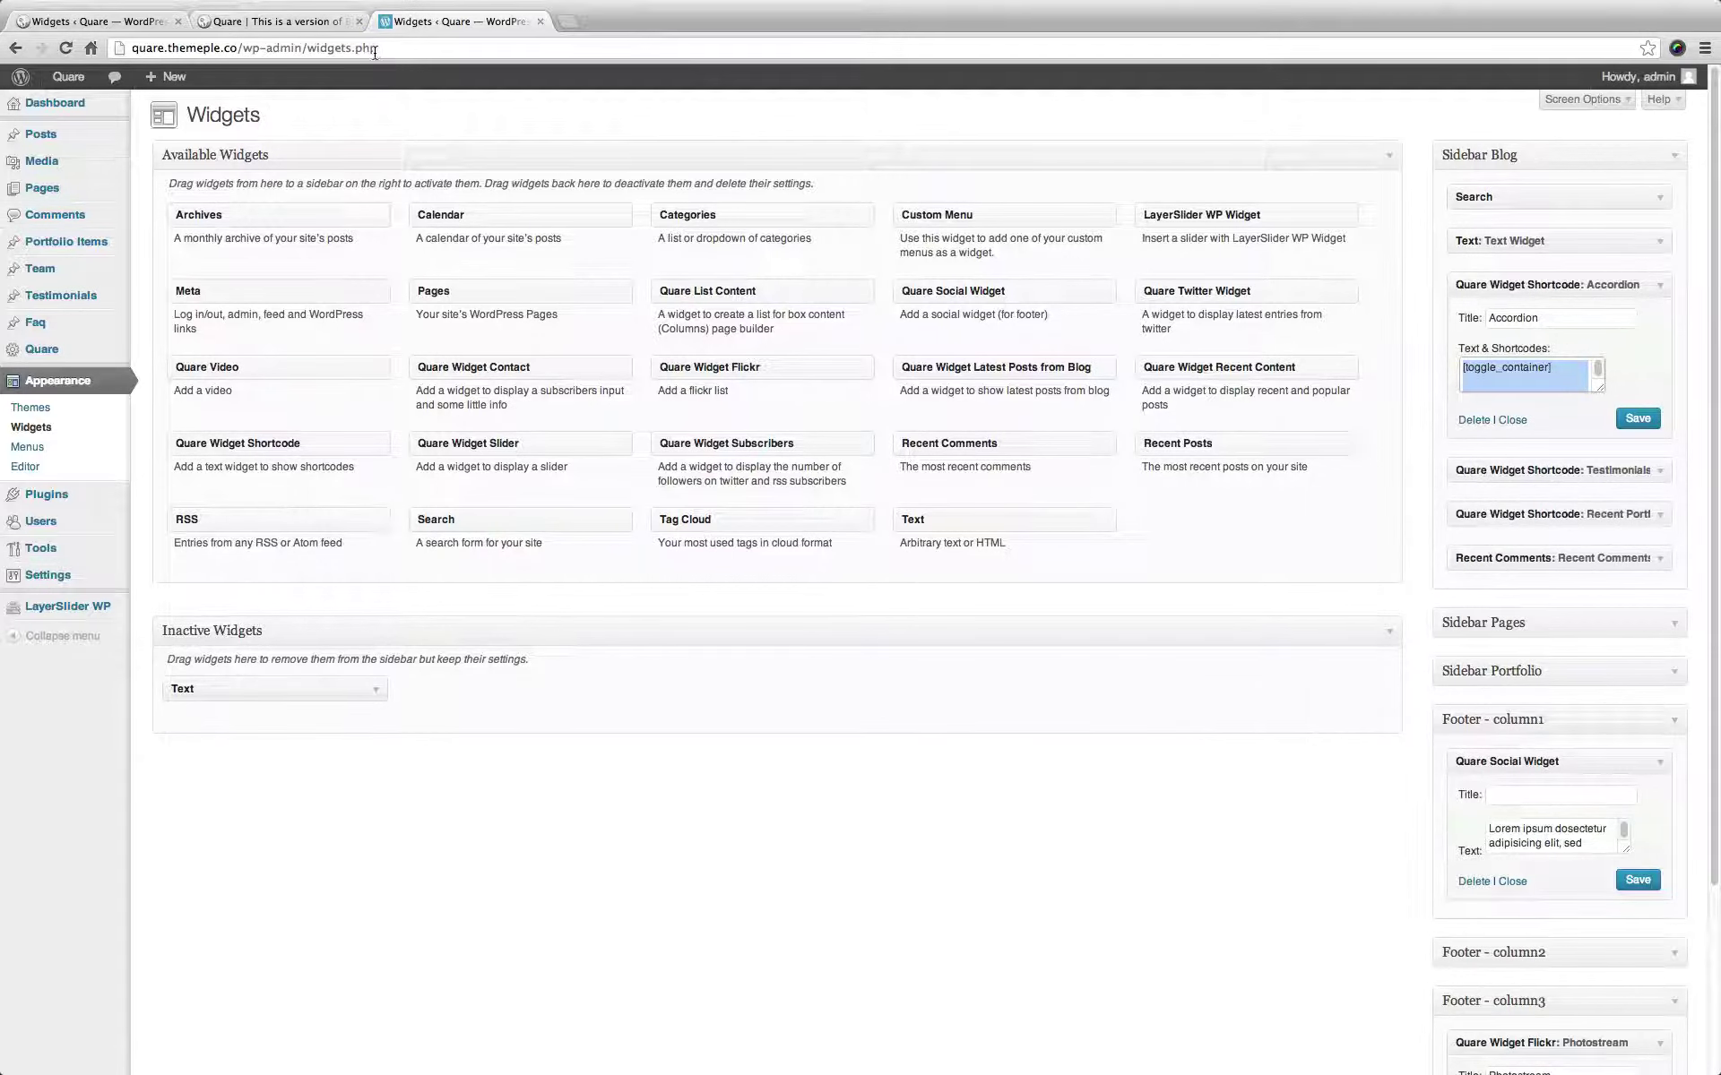
pyautogui.click(295, 26)
pyautogui.click(65, 47)
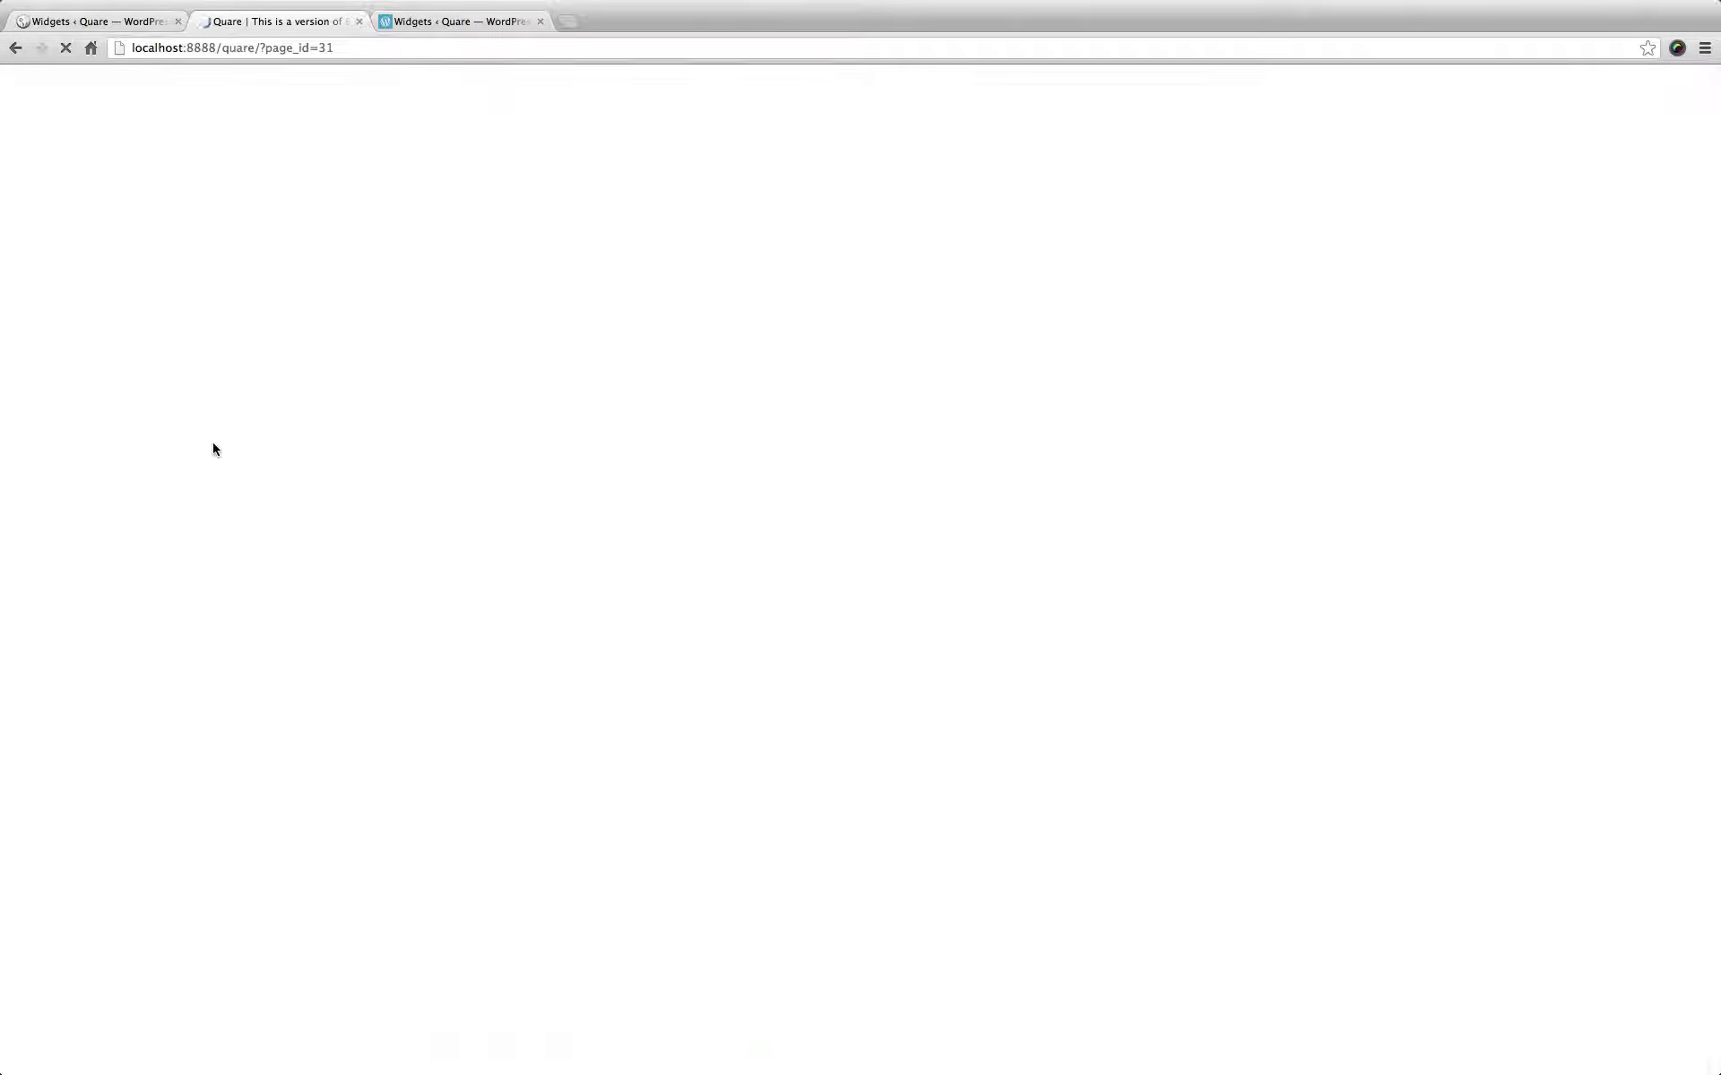
pyautogui.scroll(-4, 534, 461)
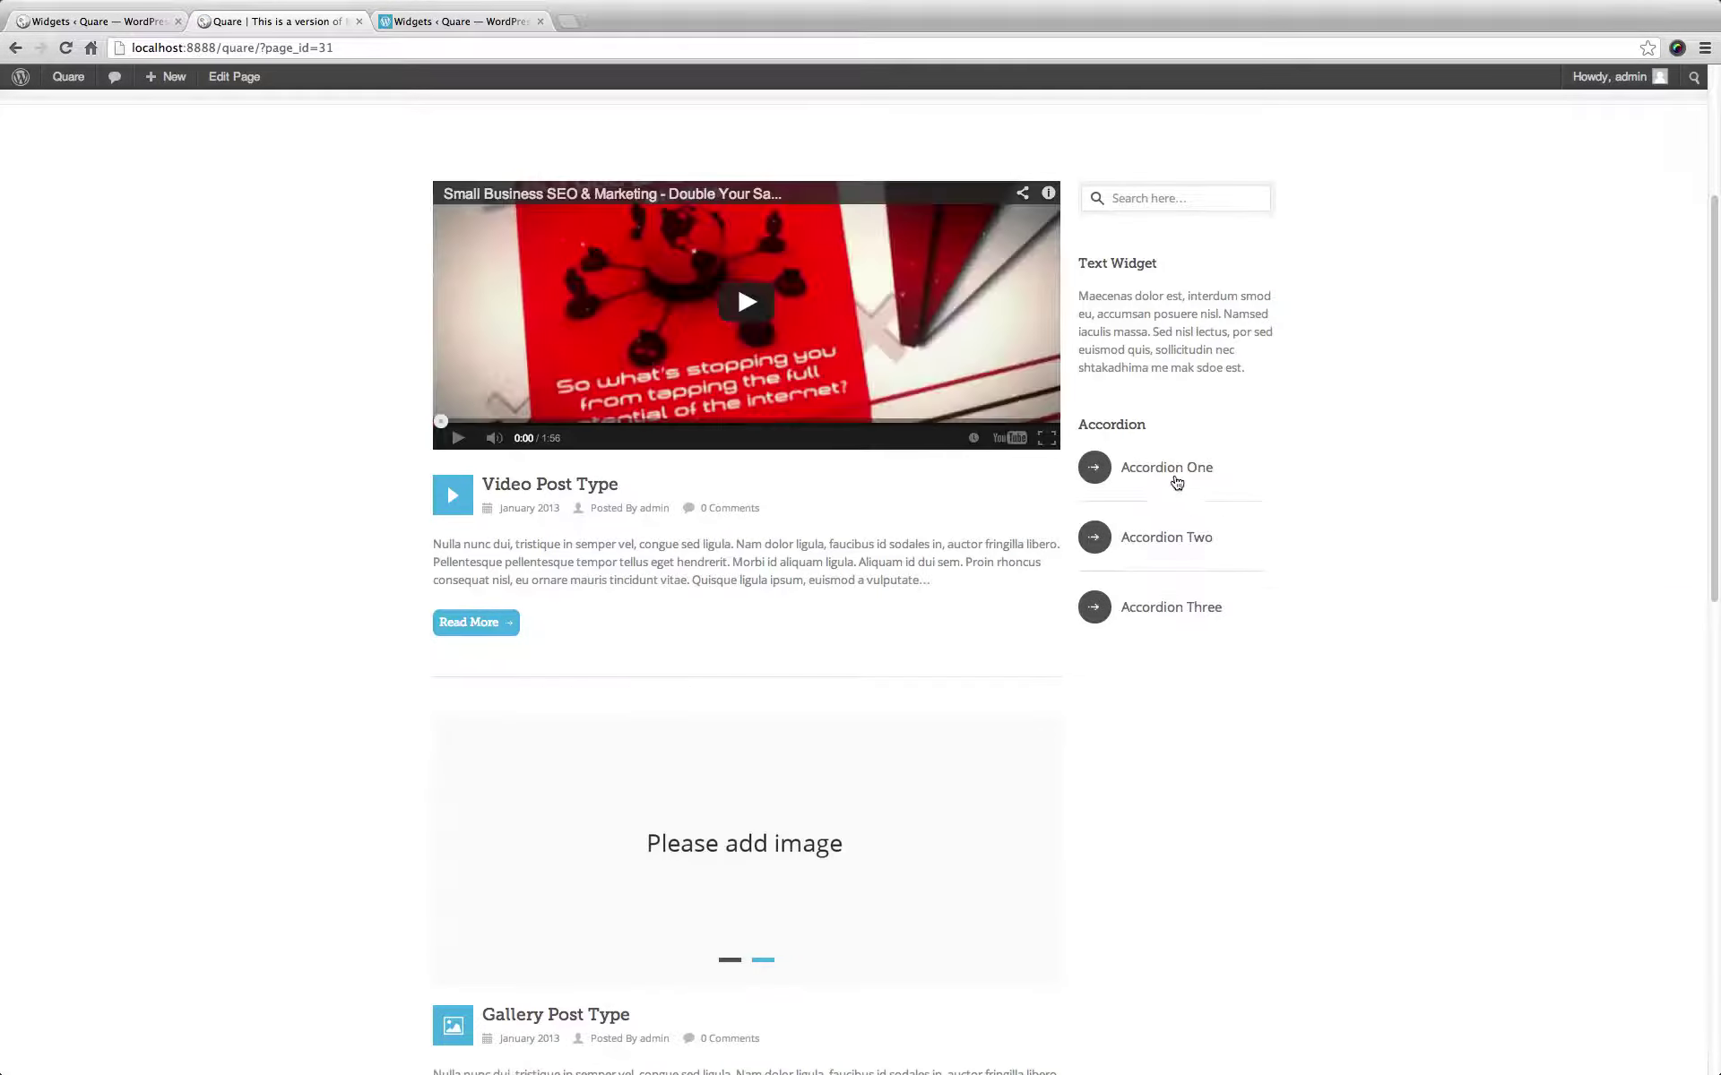
pyautogui.click(1177, 481)
pyautogui.click(1143, 619)
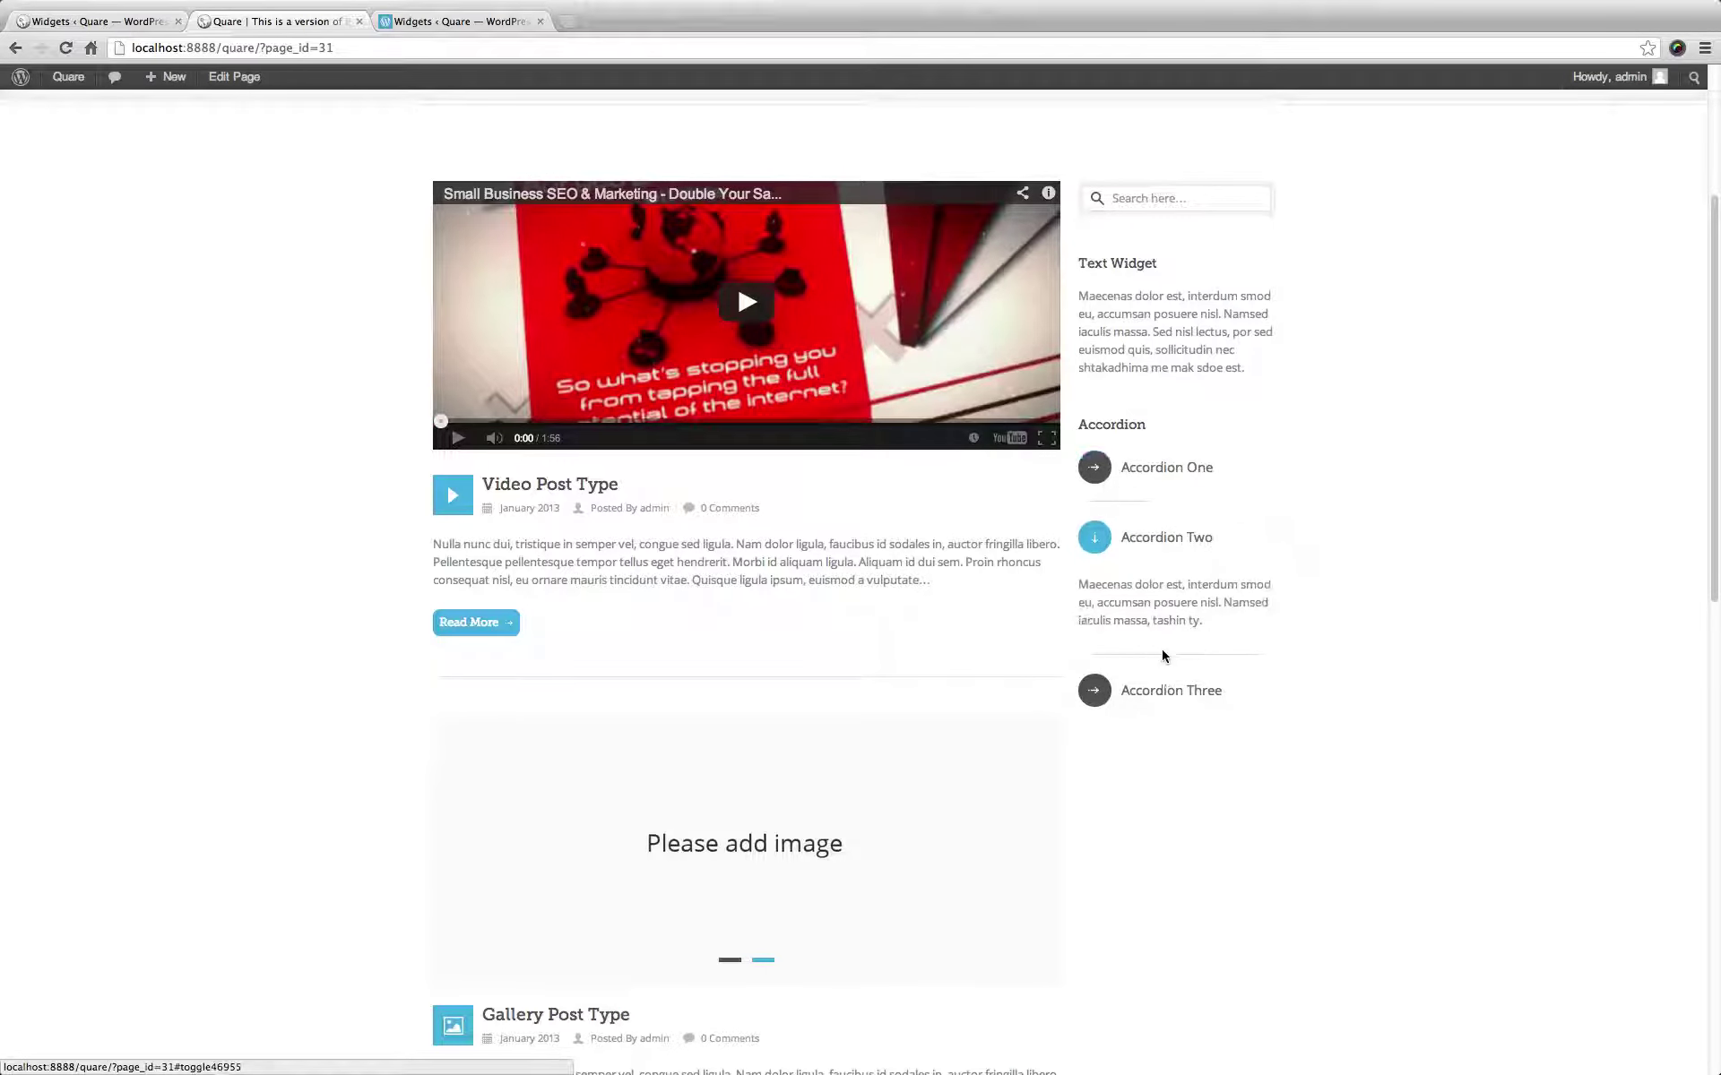
pyautogui.click(1168, 697)
pyautogui.click(1156, 473)
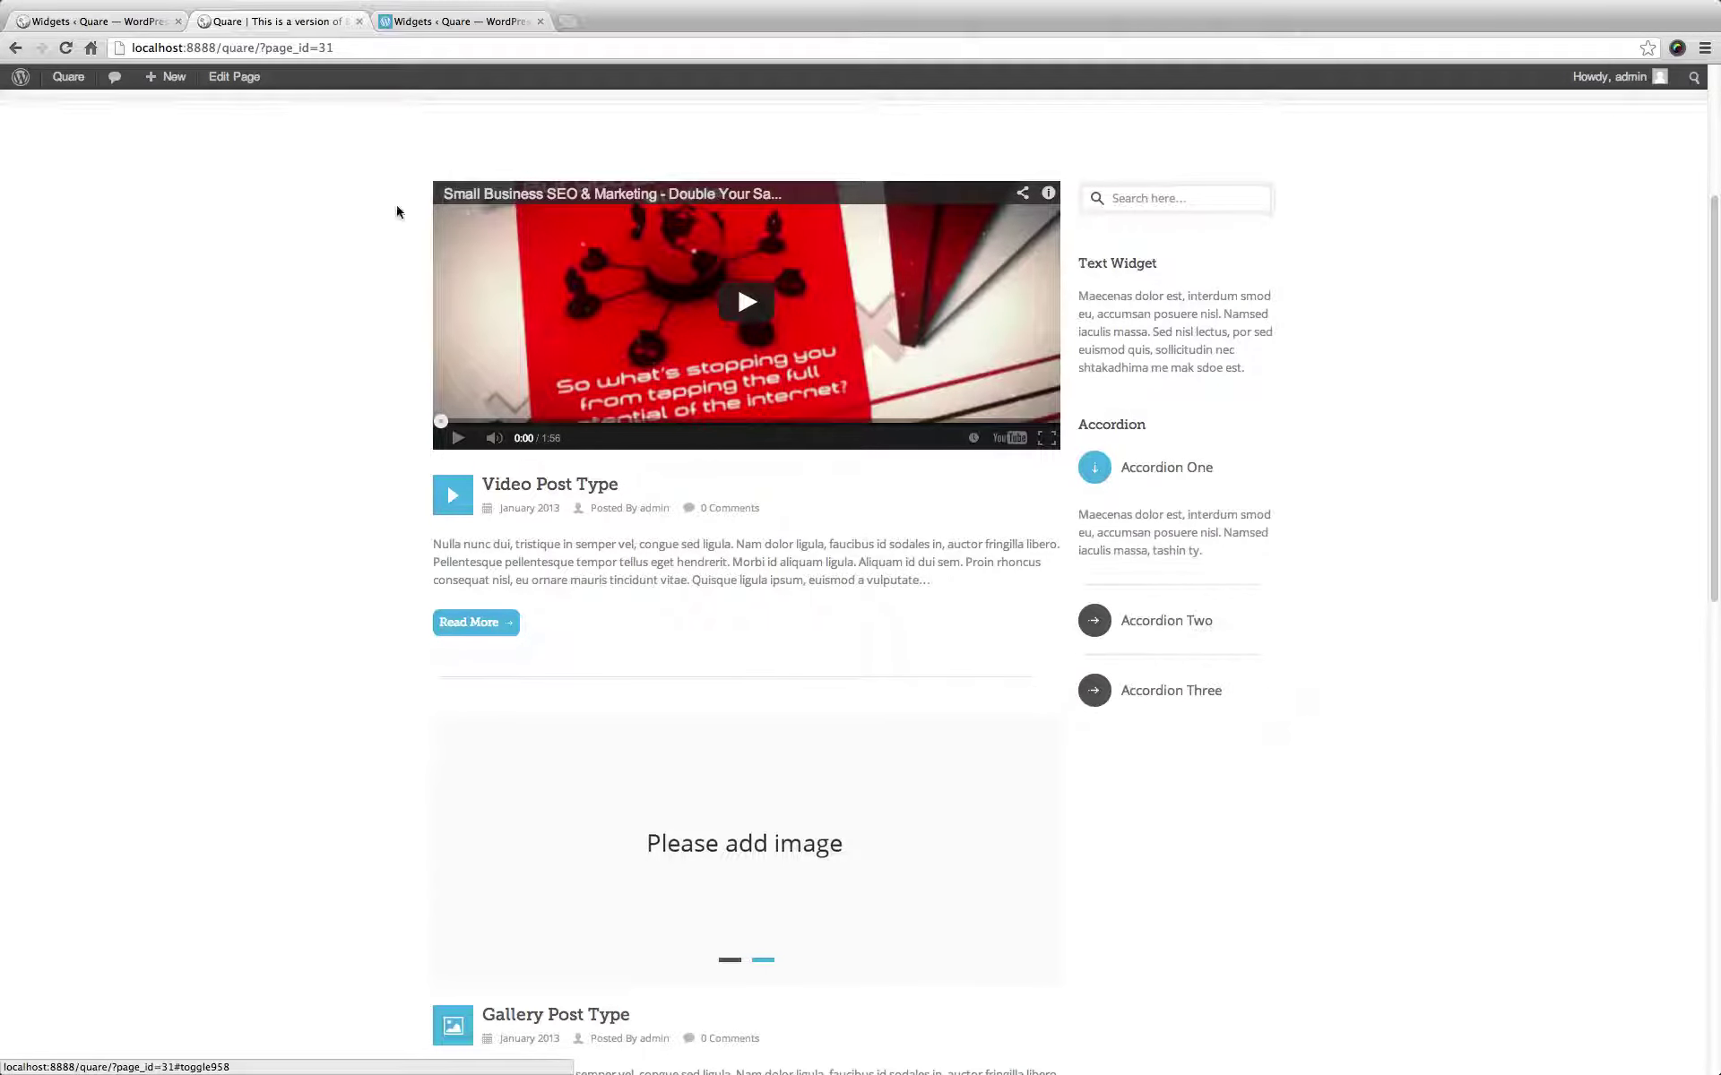
# Collapse the local Accordion widget and copy the [testimonials][/testimonials] shortcode from the Testimonials widget on quare.themeple.co.
pyautogui.click(123, 25)
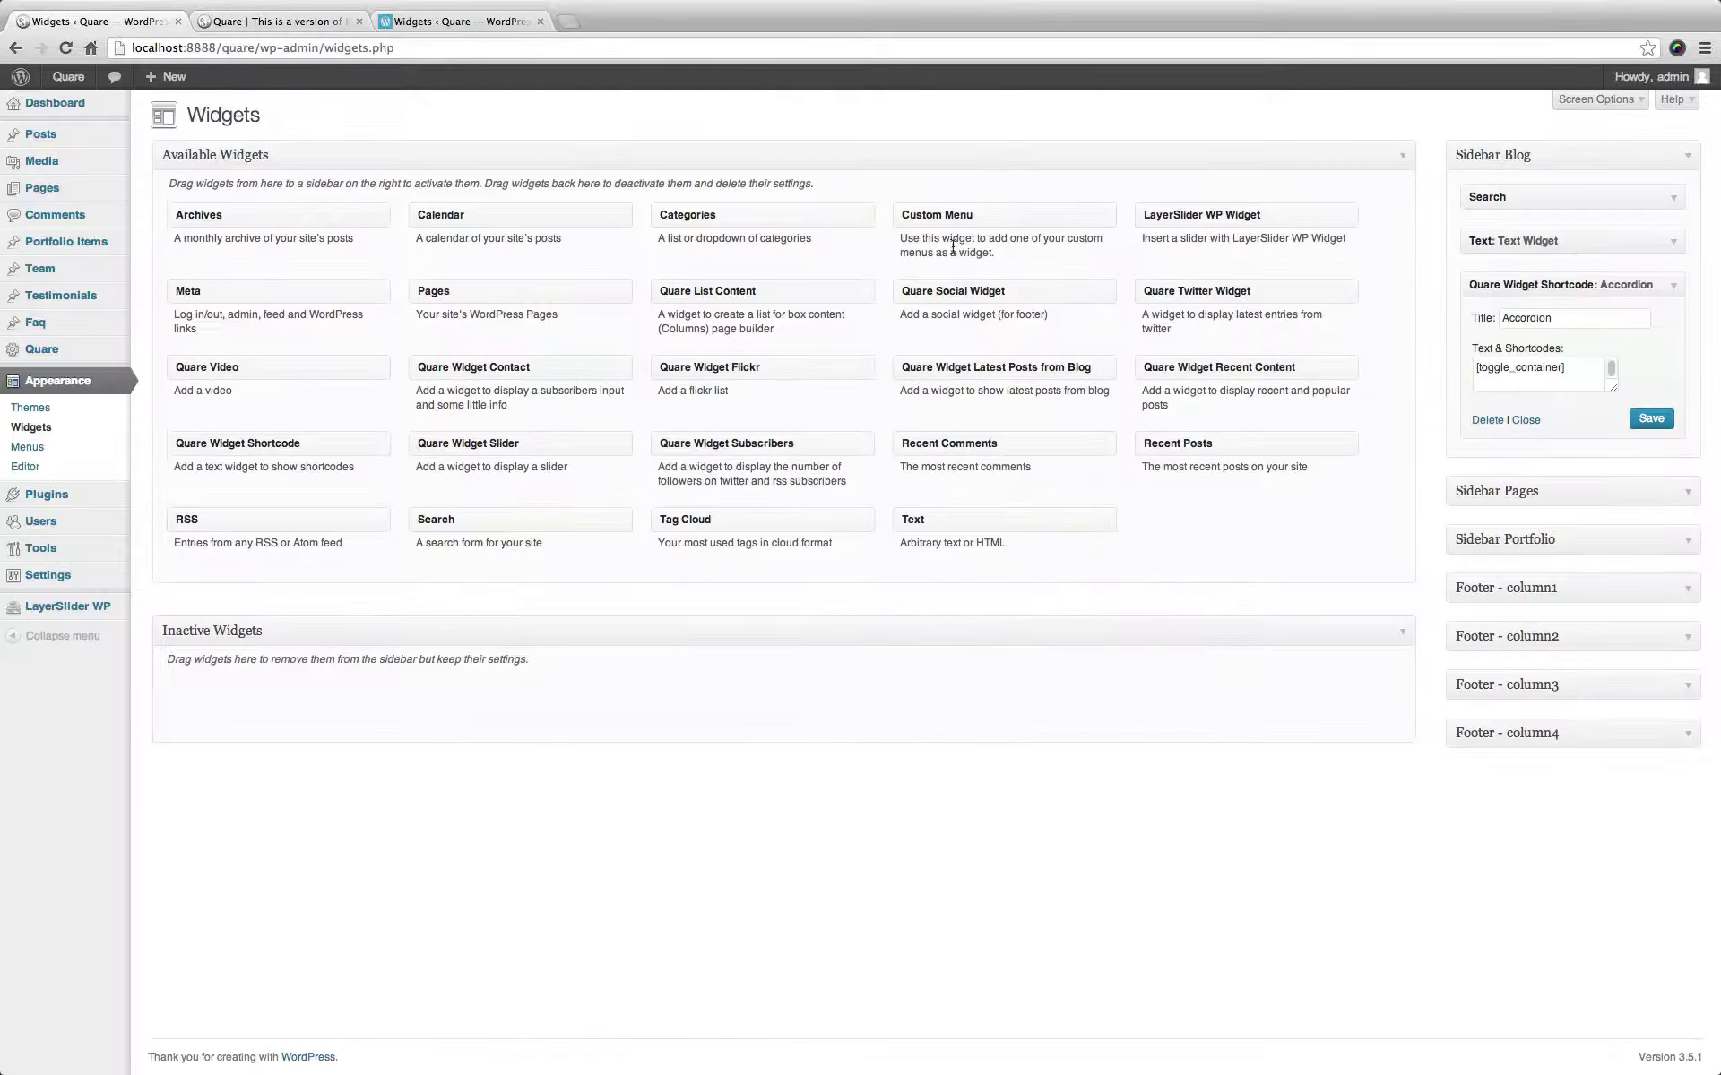
pyautogui.click(1673, 291)
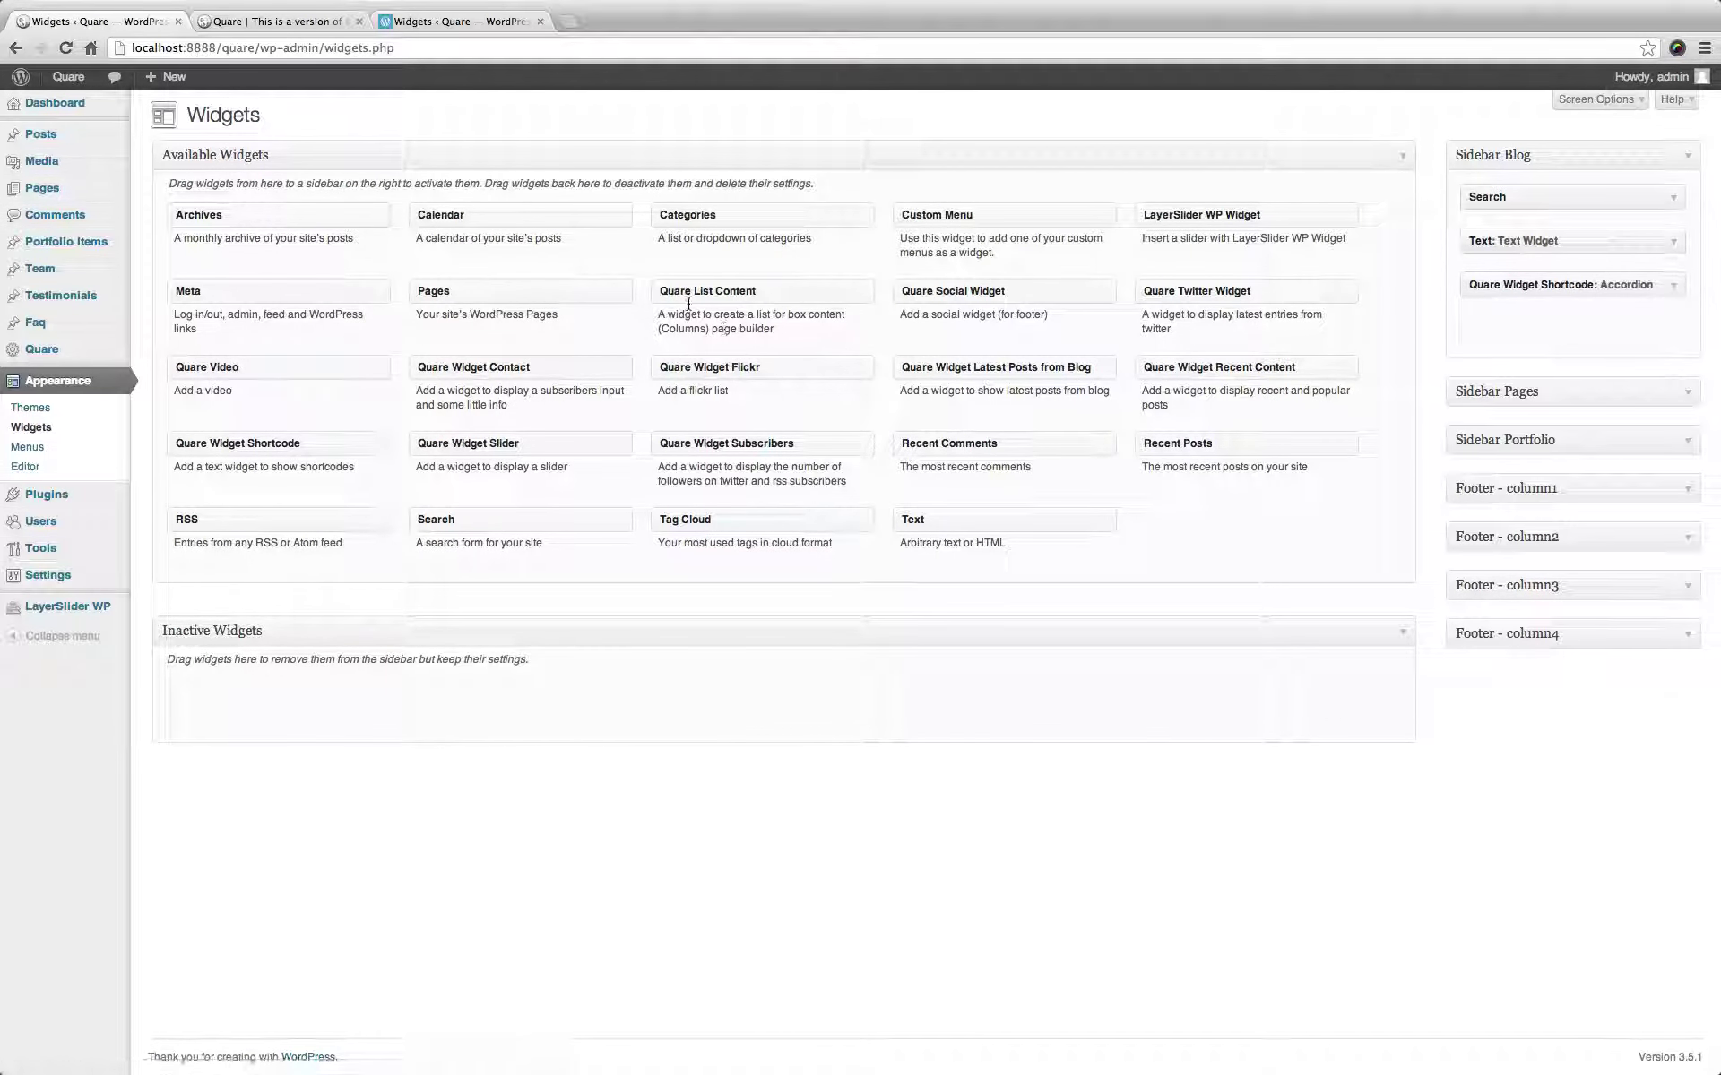
pyautogui.click(406, 23)
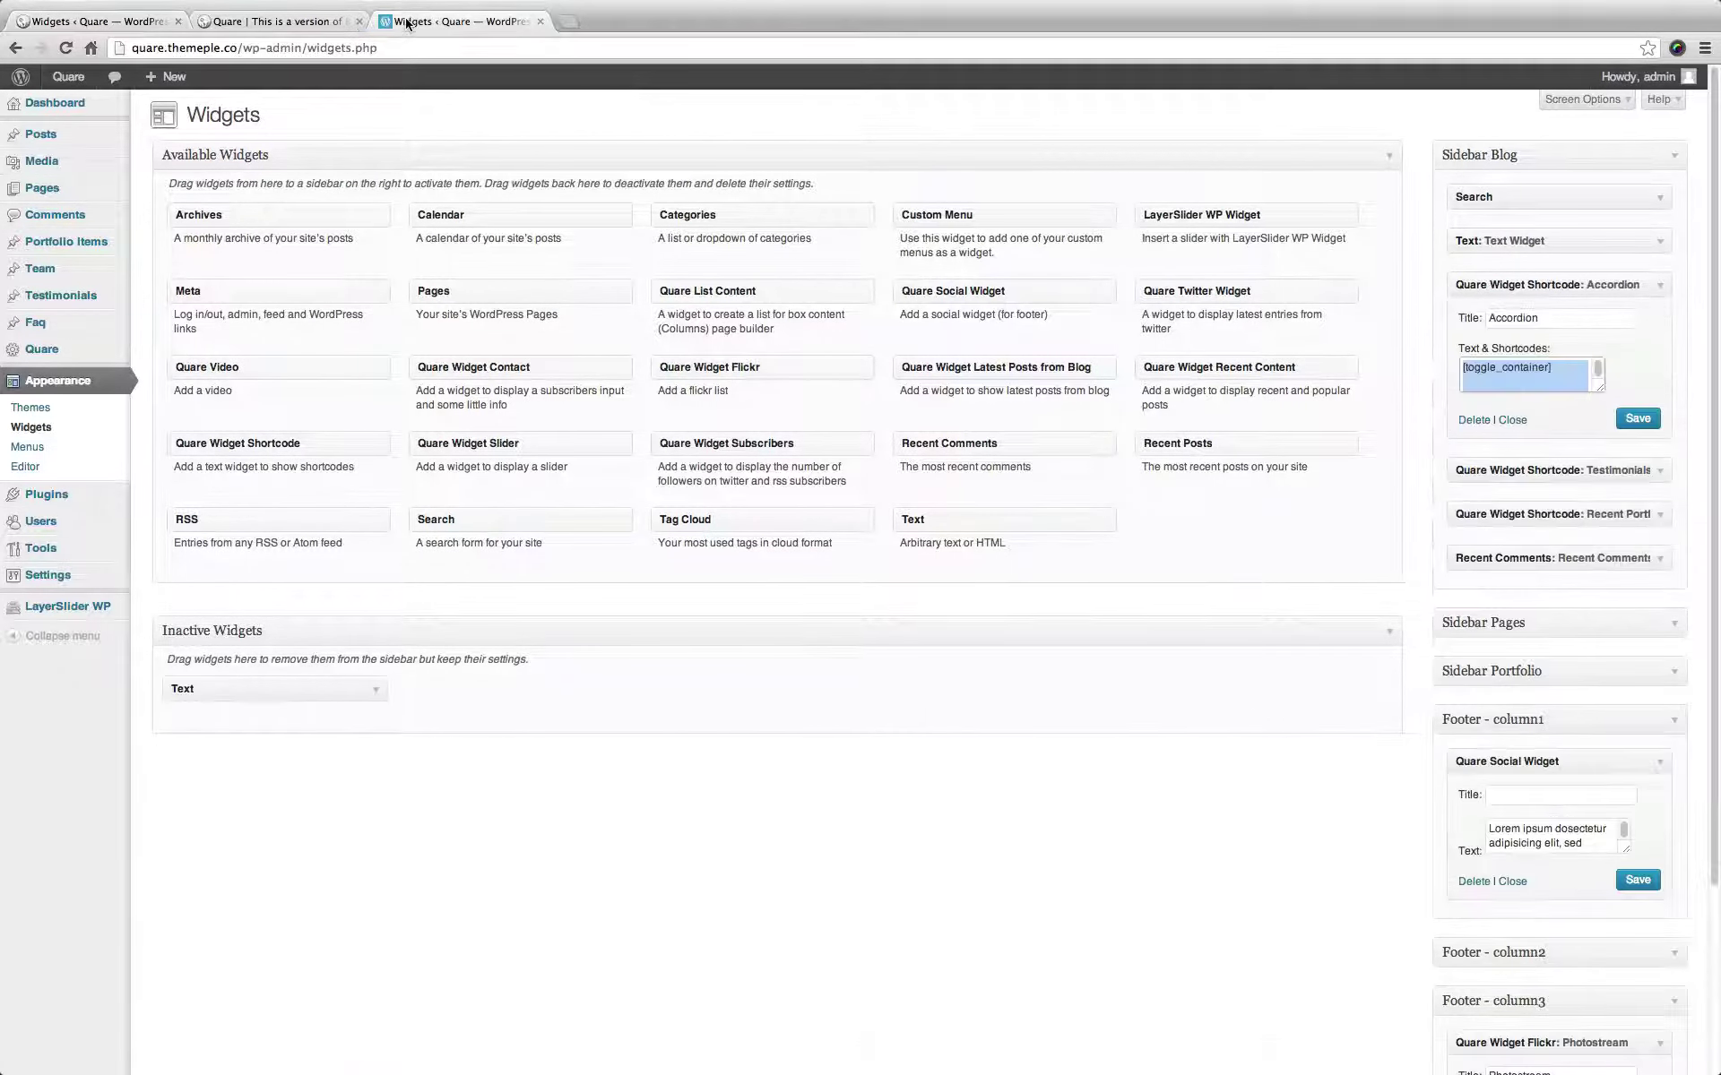
pyautogui.click(1663, 286)
pyautogui.click(1662, 333)
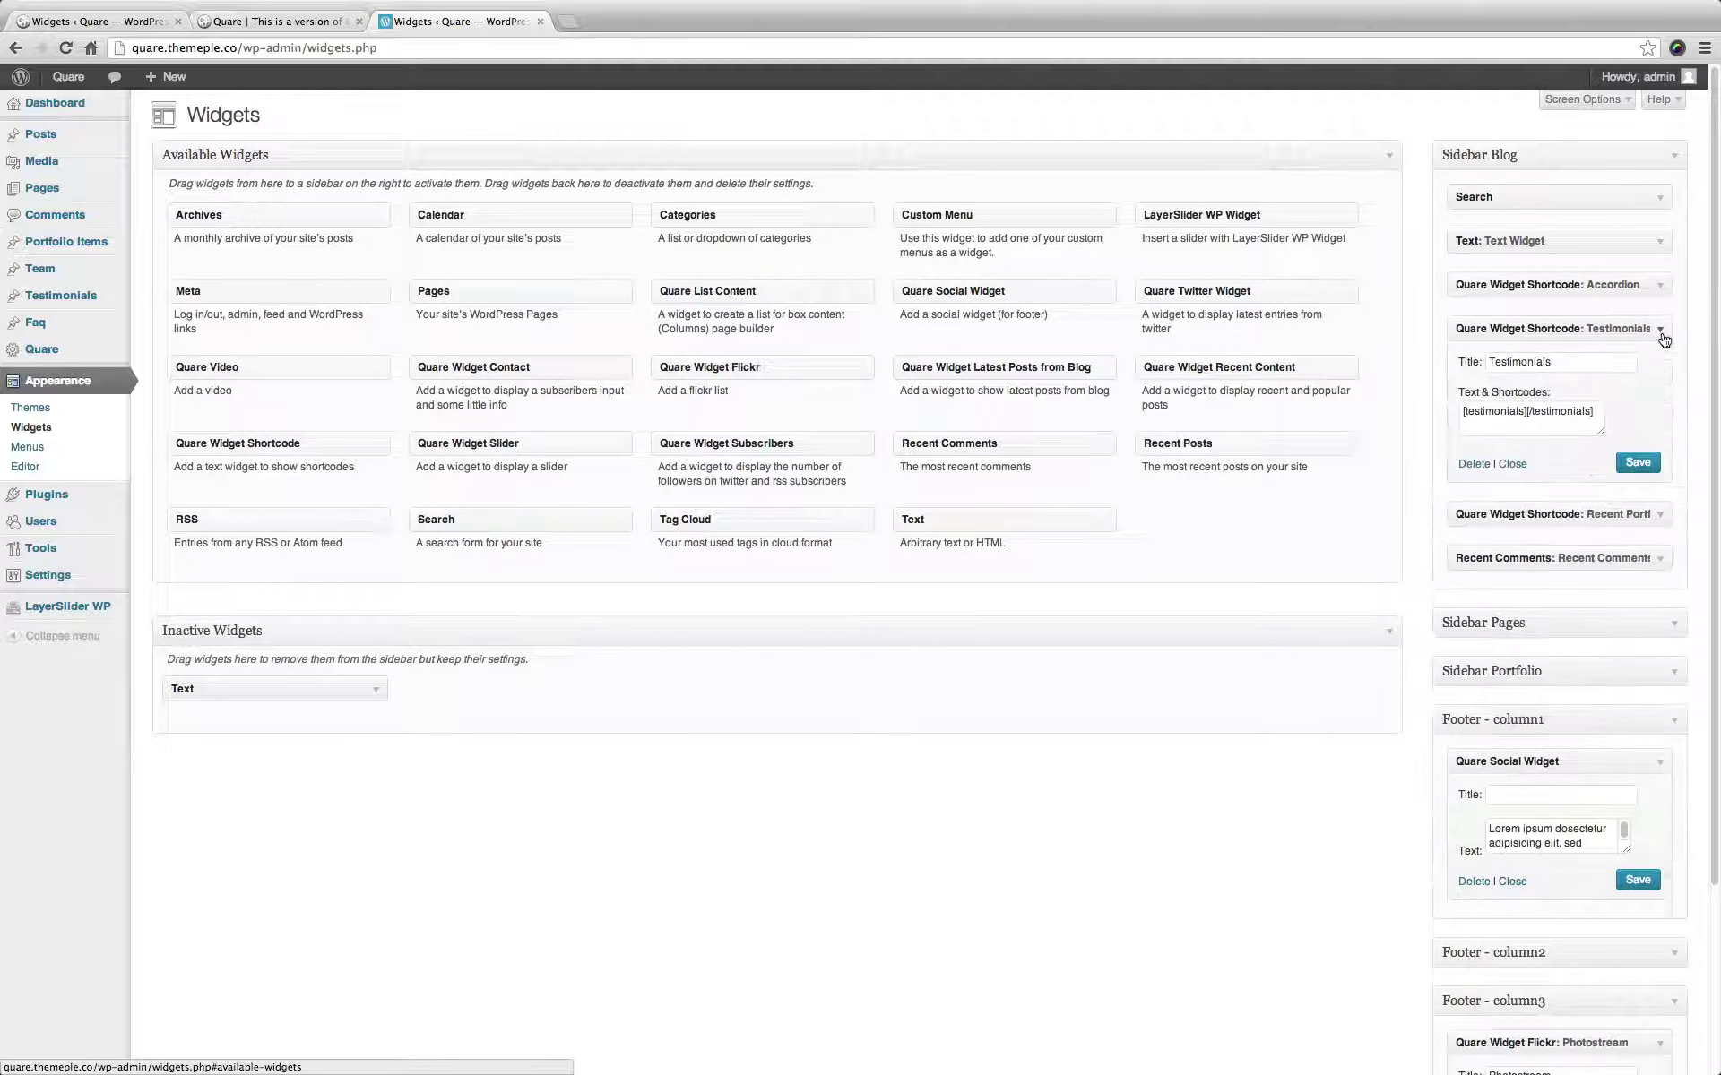
pyautogui.tripleClick(1561, 416)
pyautogui.press('super+c')
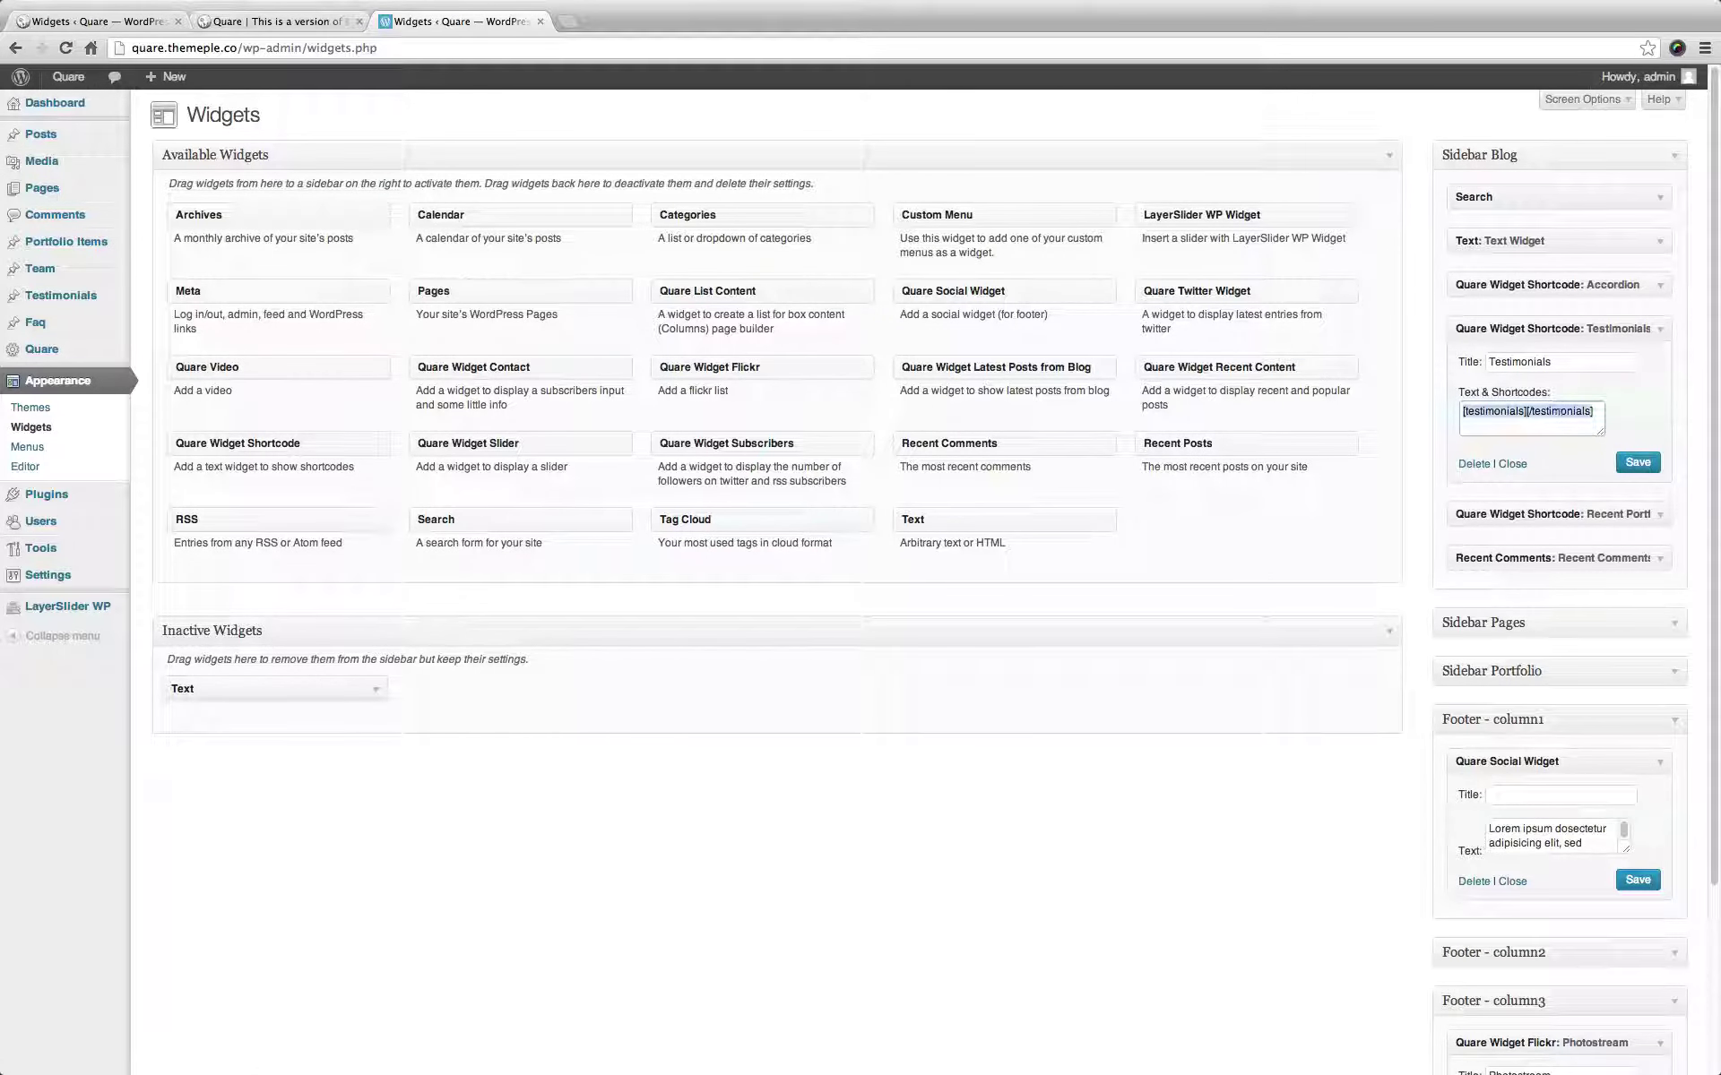
# Add a Quare Widget Shortcode to the local Sidebar Blog with the shortcode [testimonials][/testimonials] and the title "Testimonials", and save it.
pyautogui.click(229, 27)
pyautogui.click(112, 27)
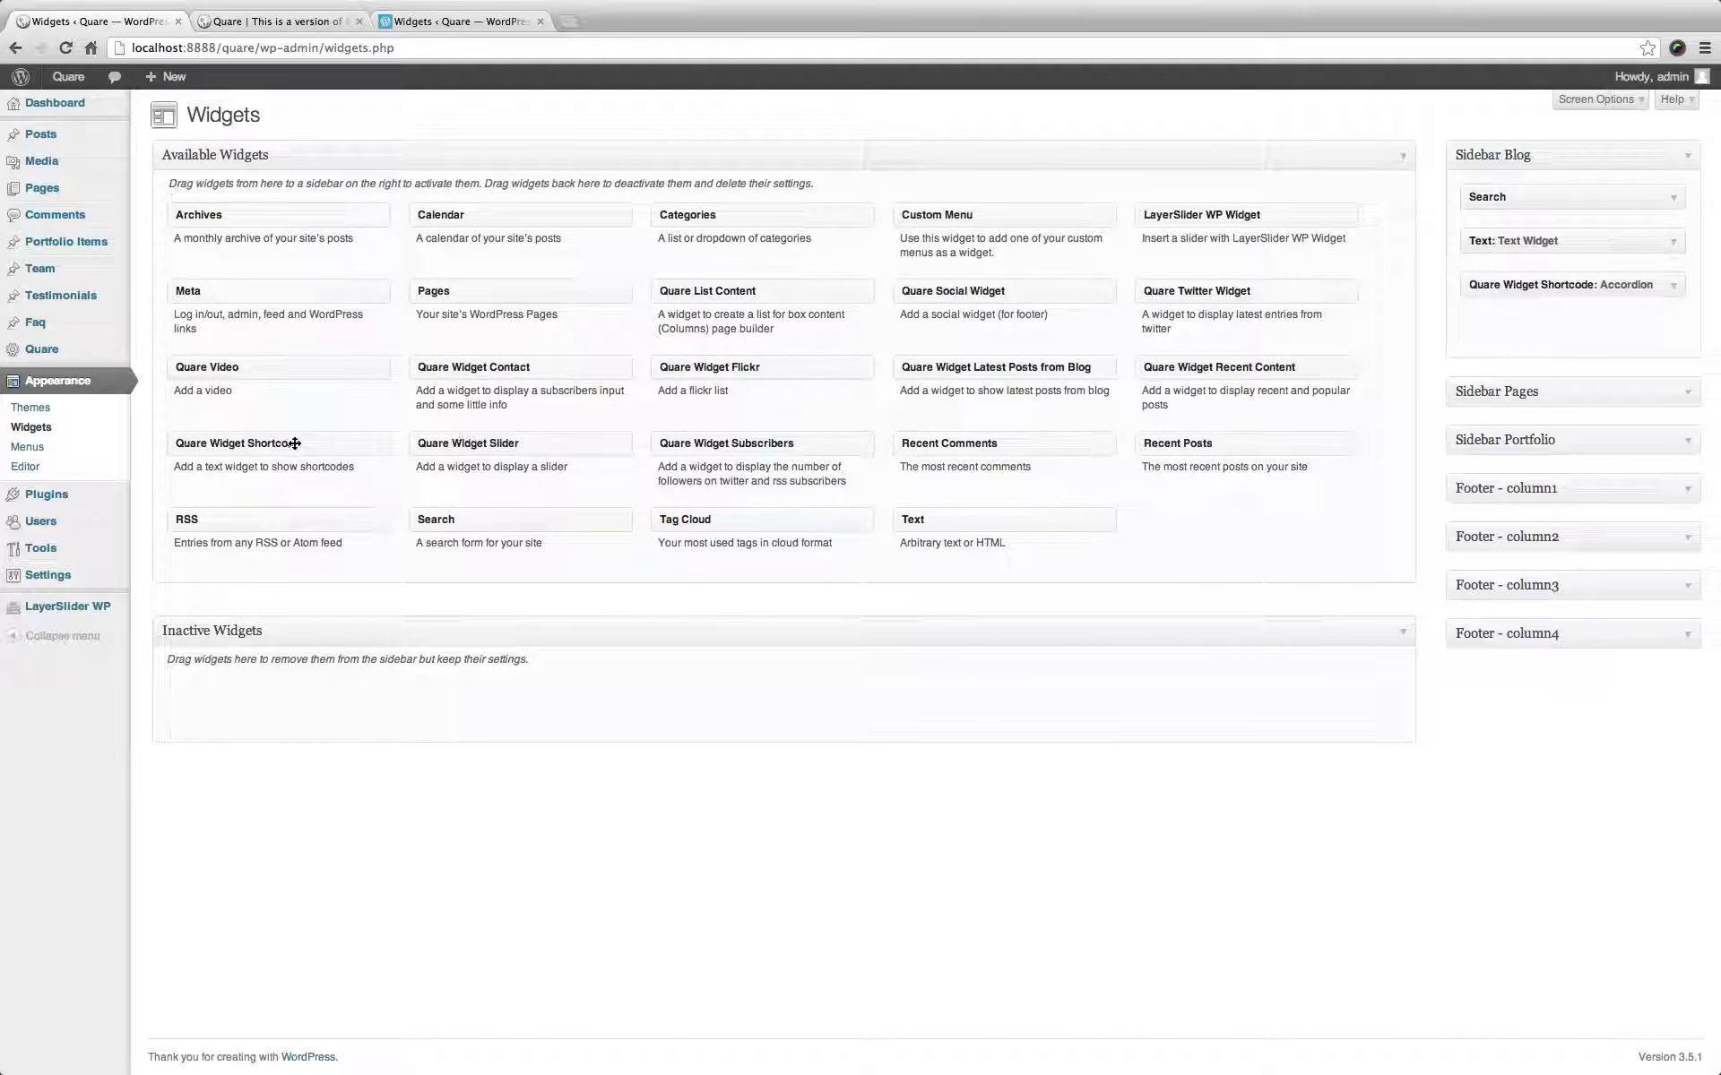
pyautogui.moveTo(294, 443); pyautogui.dragTo(1541, 399)
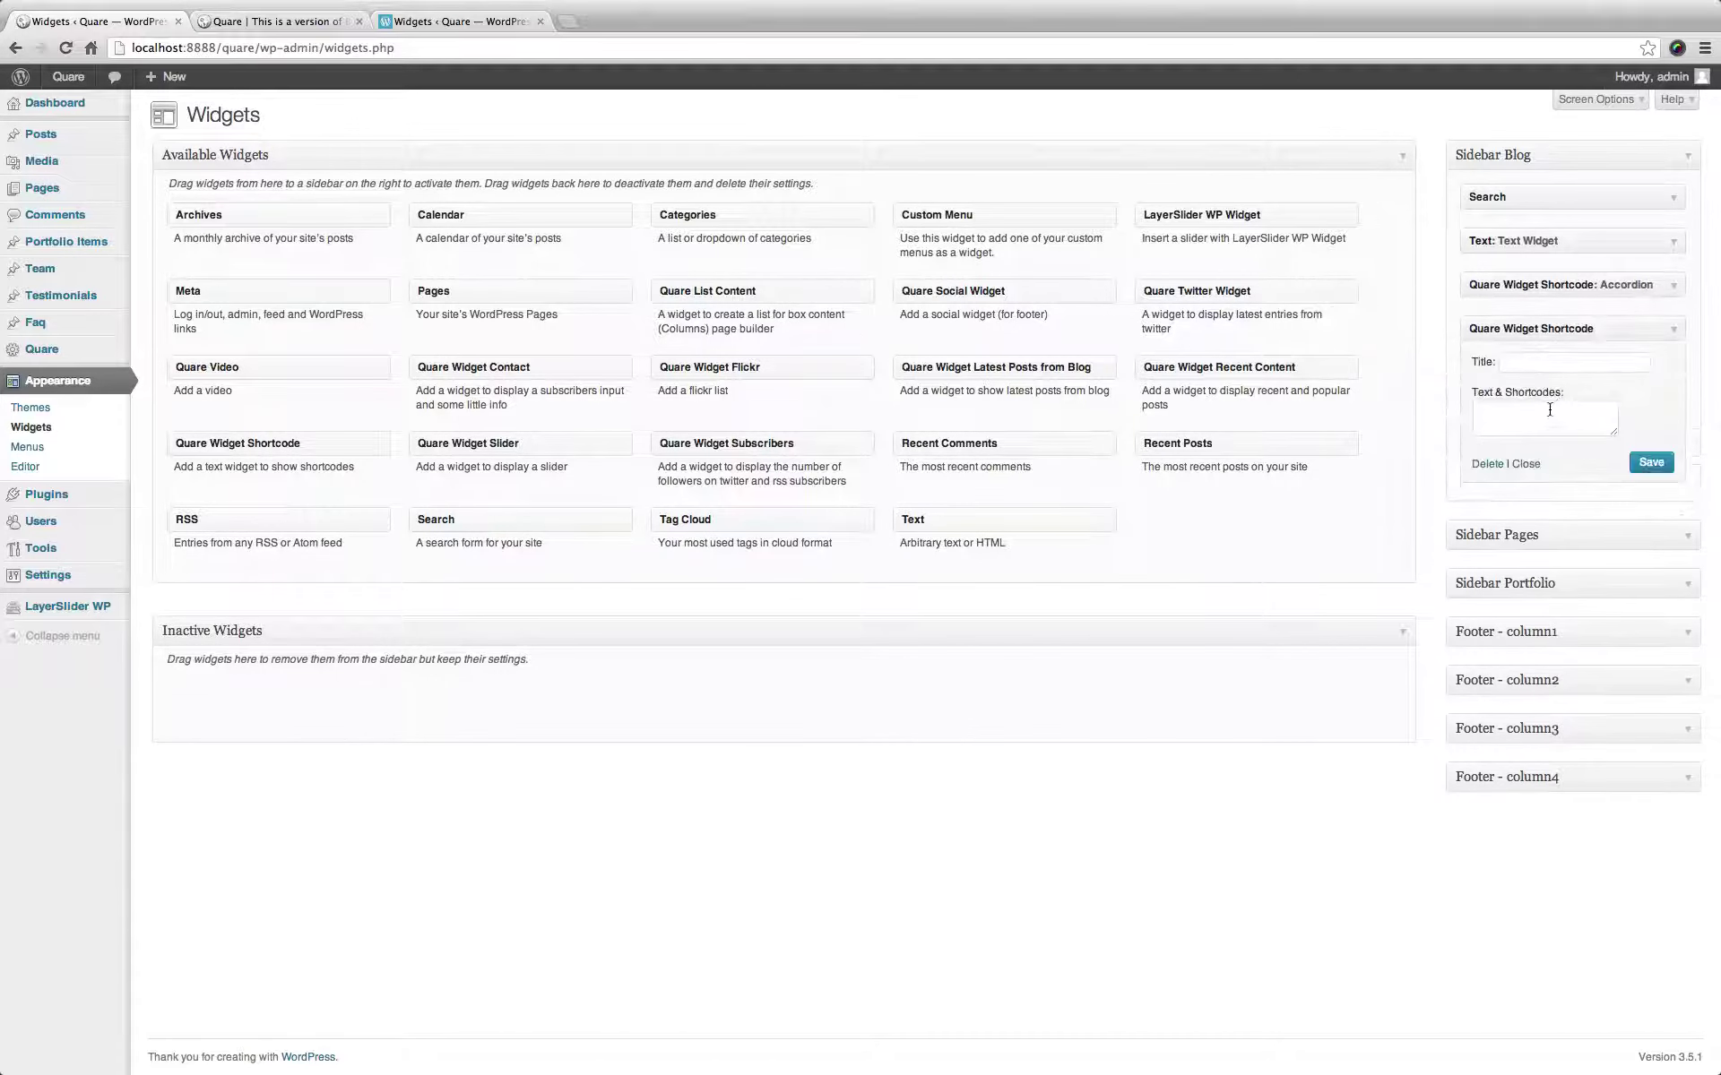
pyautogui.click(1549, 410)
pyautogui.press('super+v')
pyautogui.click(1553, 364)
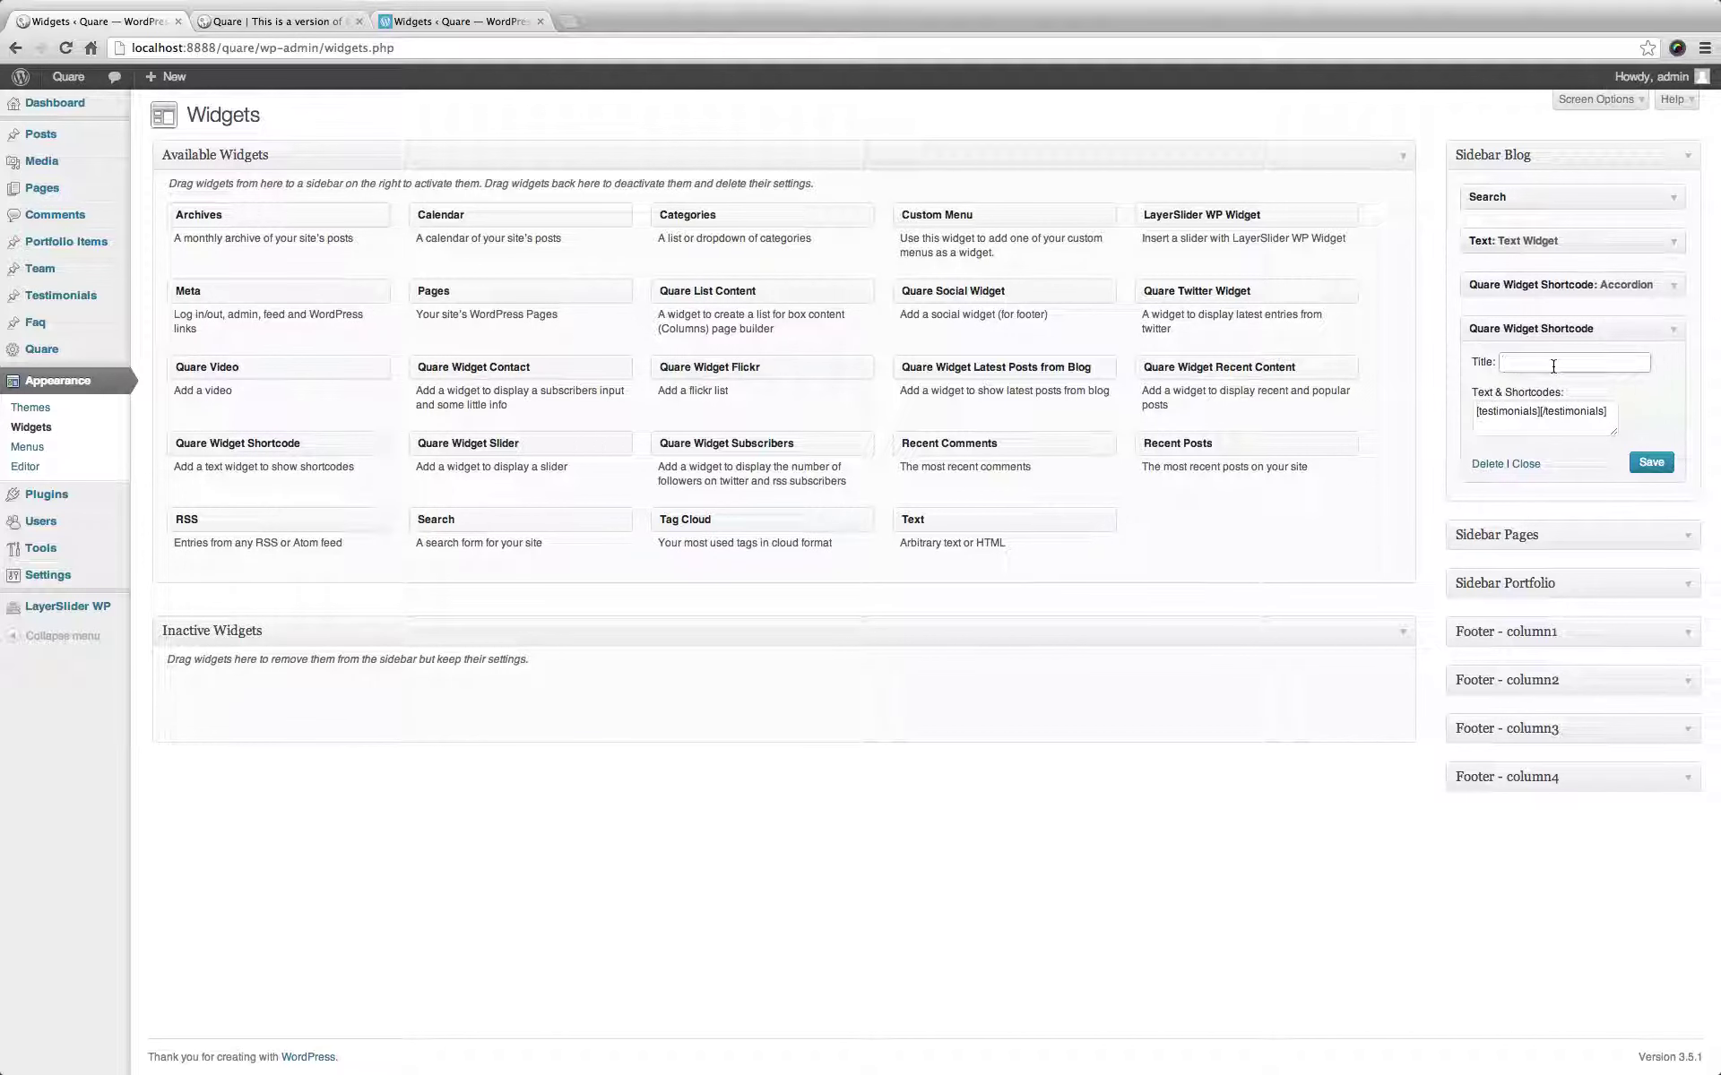
pyautogui.click(1652, 464)
# Reload the local blog page to check the testimonials section in its sidebar.
pyautogui.click(304, 27)
pyautogui.click(64, 48)
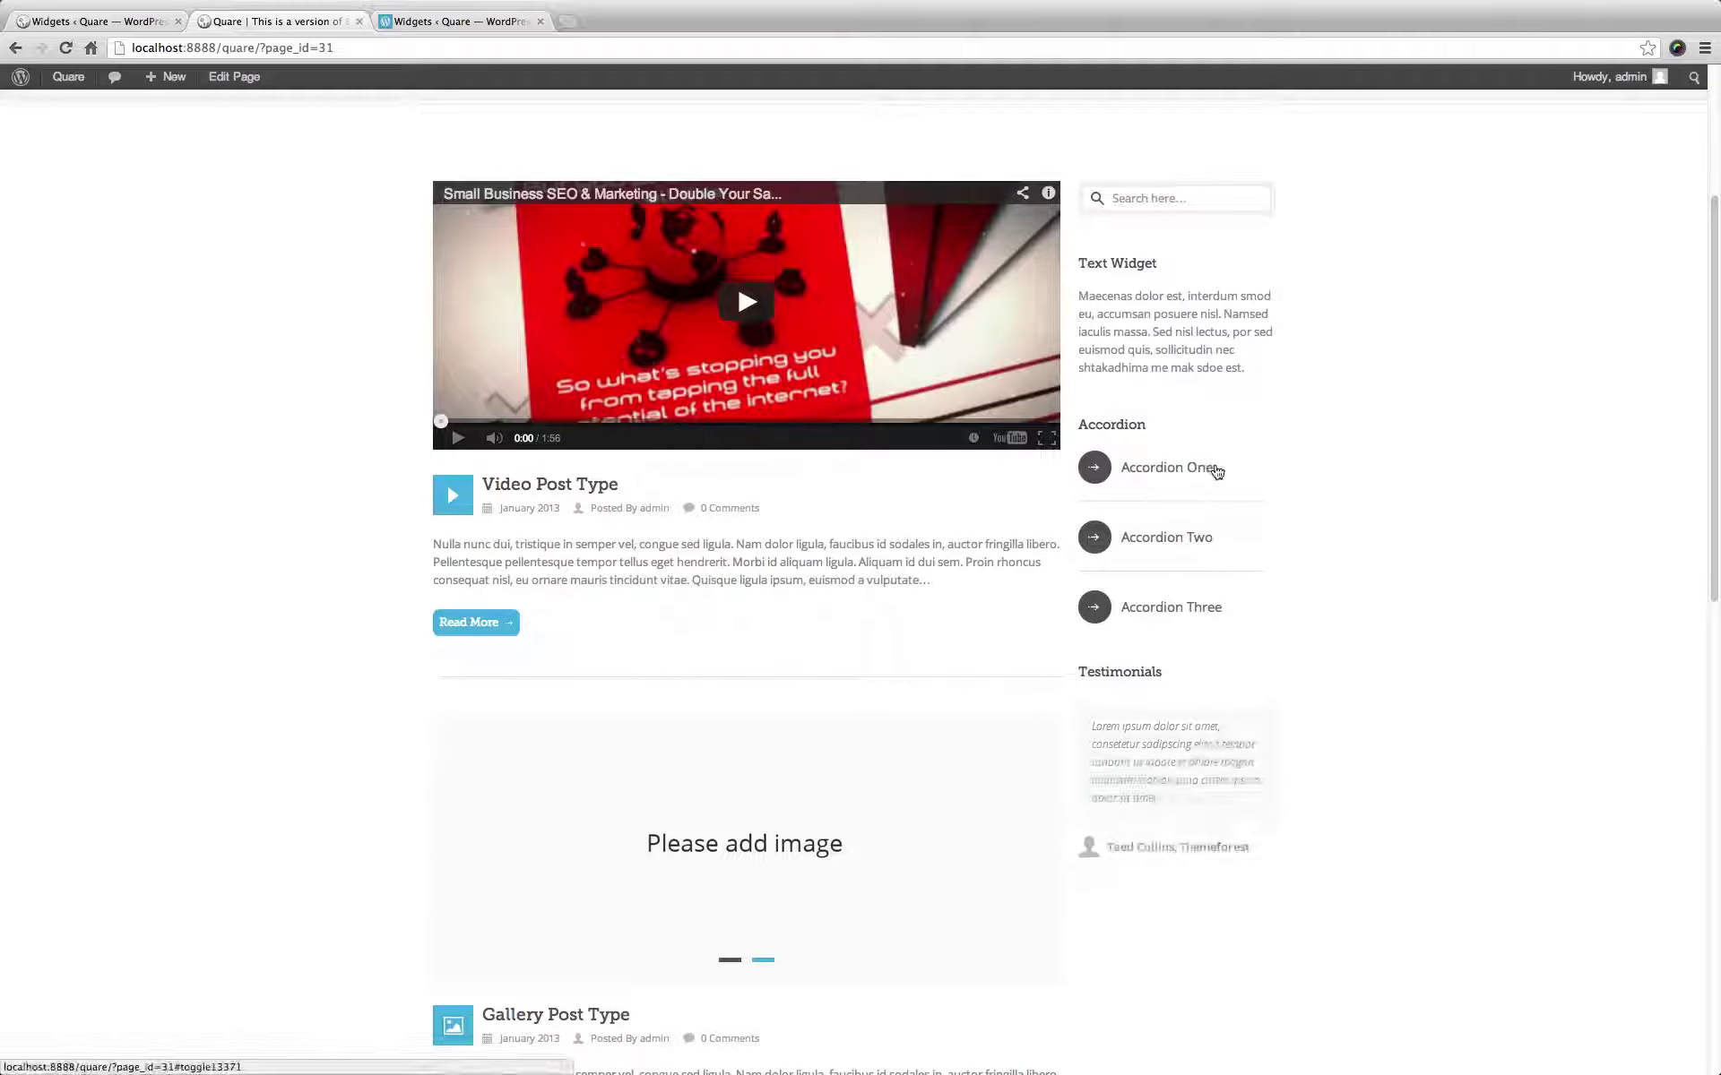
pyautogui.click(91, 27)
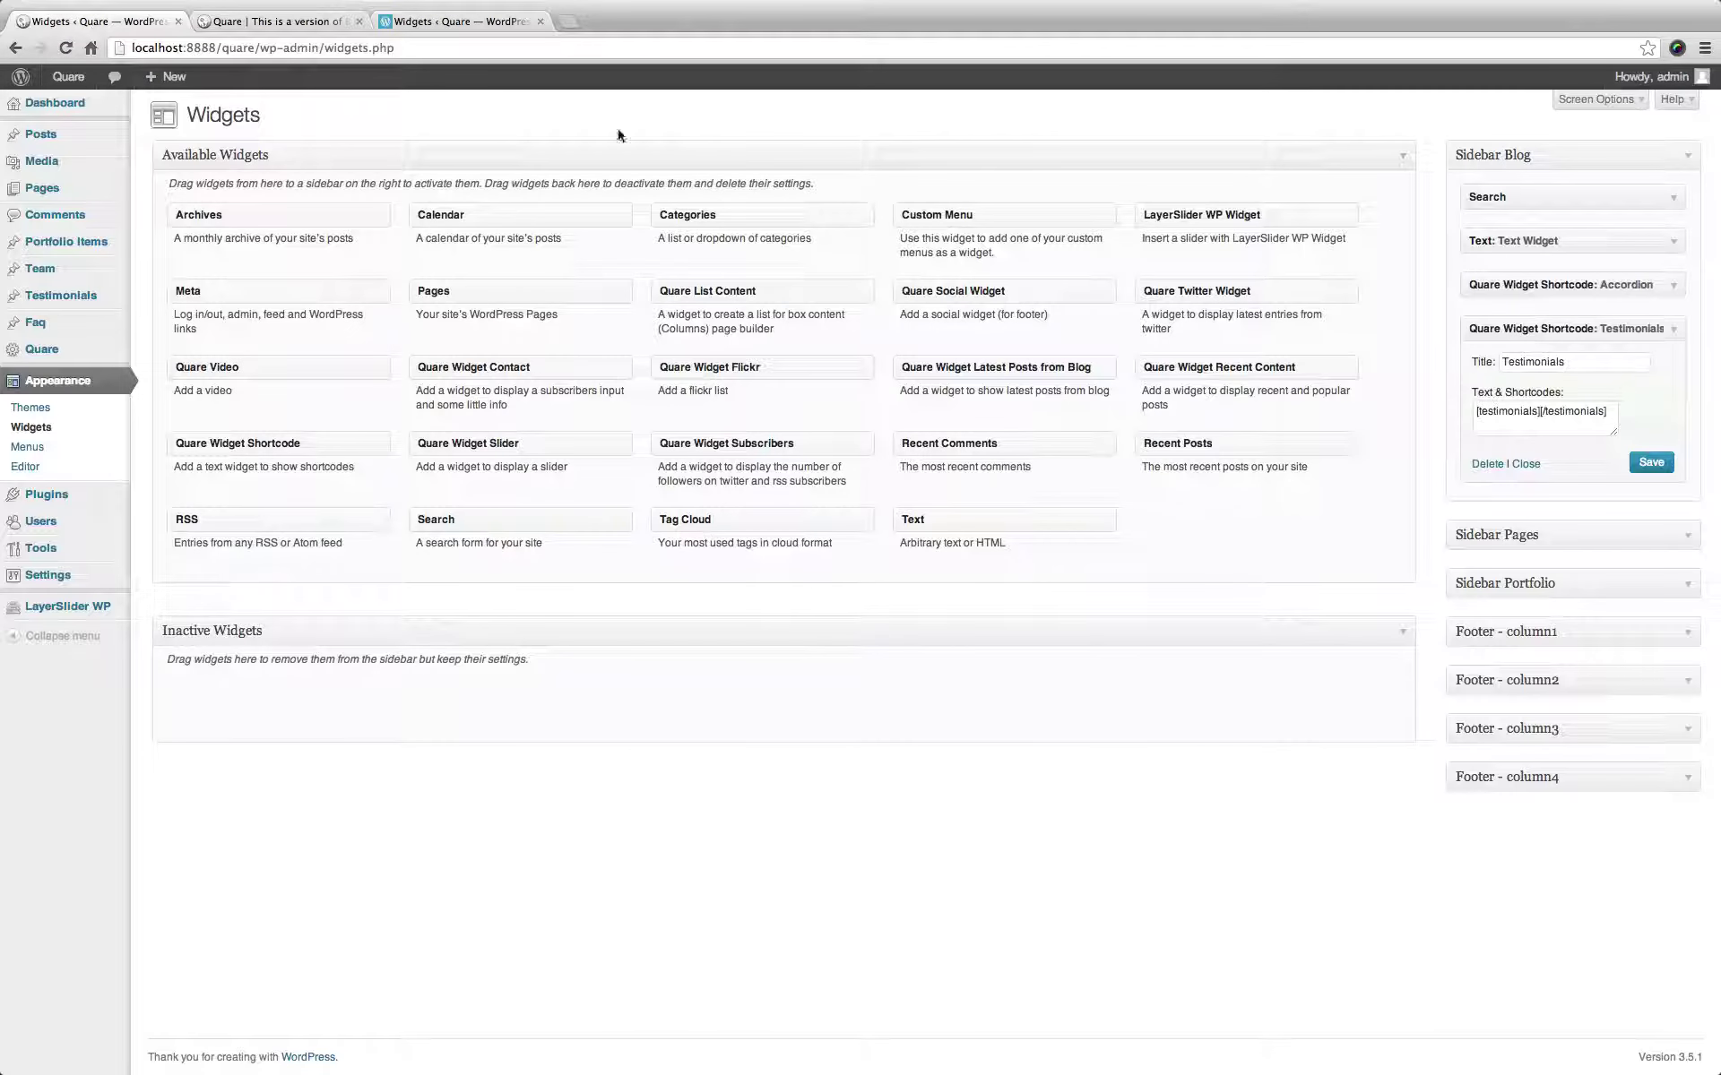
# Collapse the Testimonials widget in Sidebar Blog on both the localhost and quare.themeple.co widgets pages.
pyautogui.click(1672, 329)
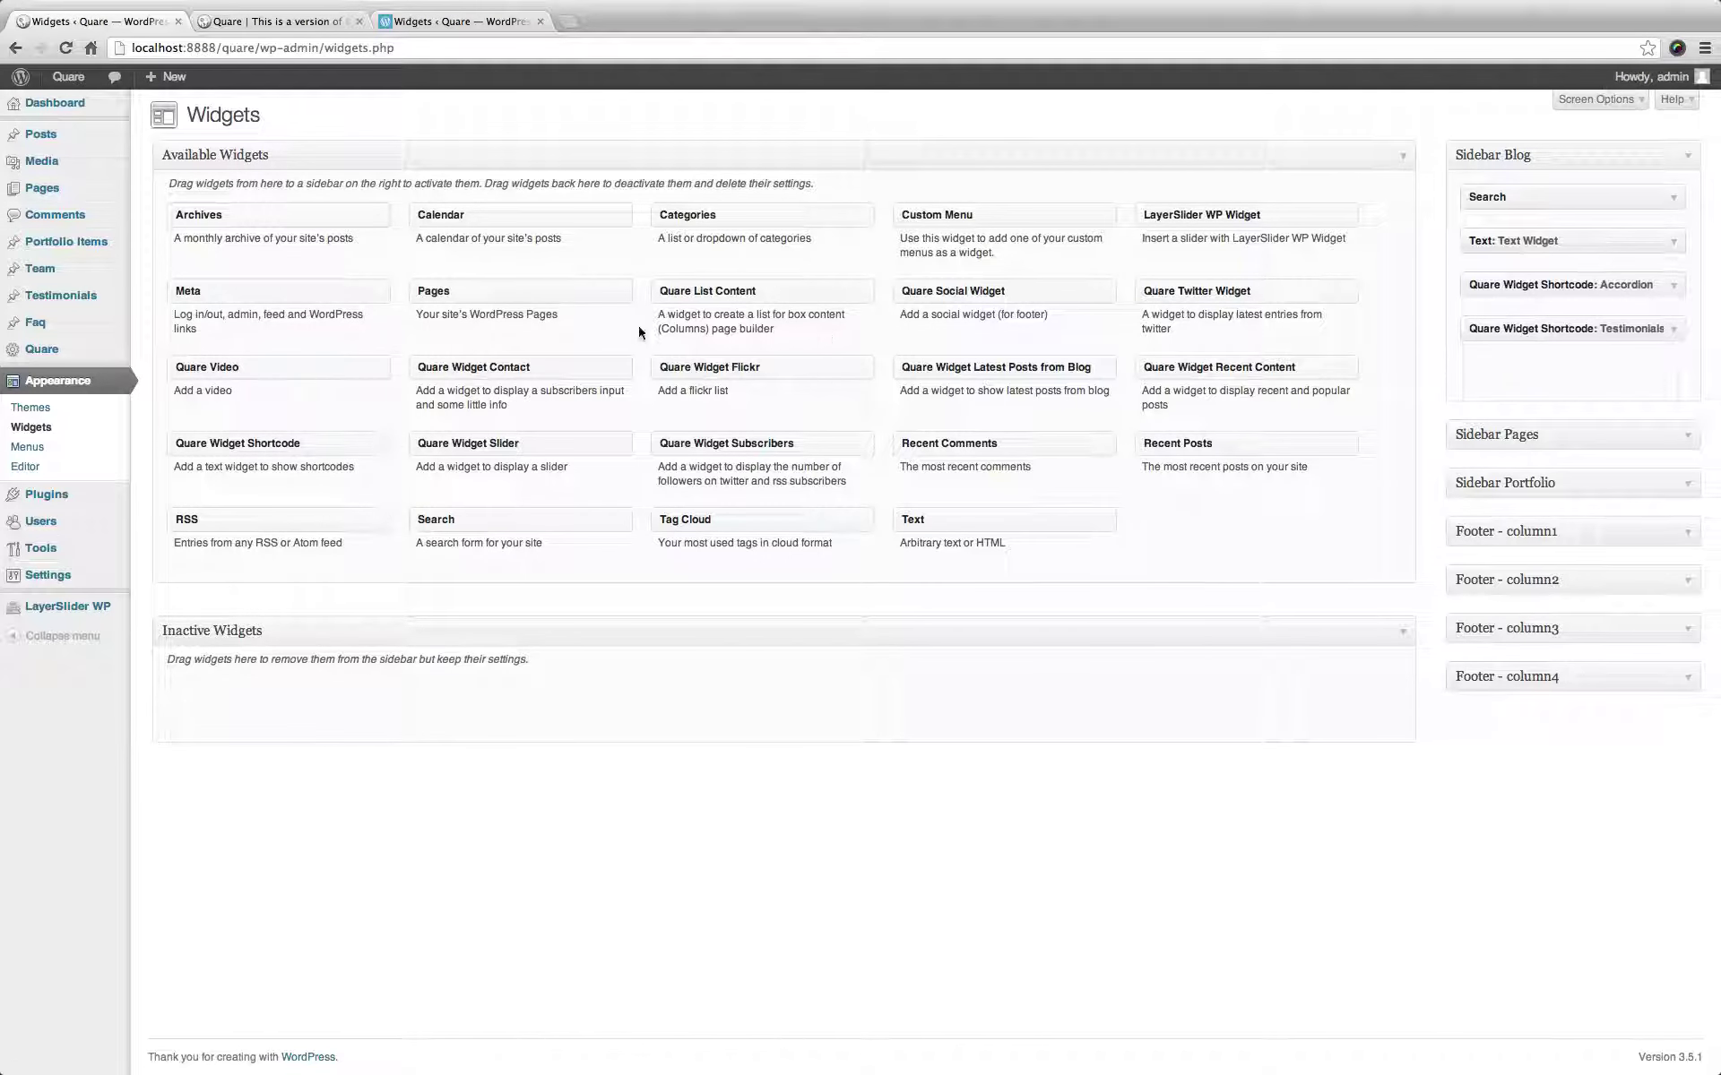
pyautogui.click(488, 27)
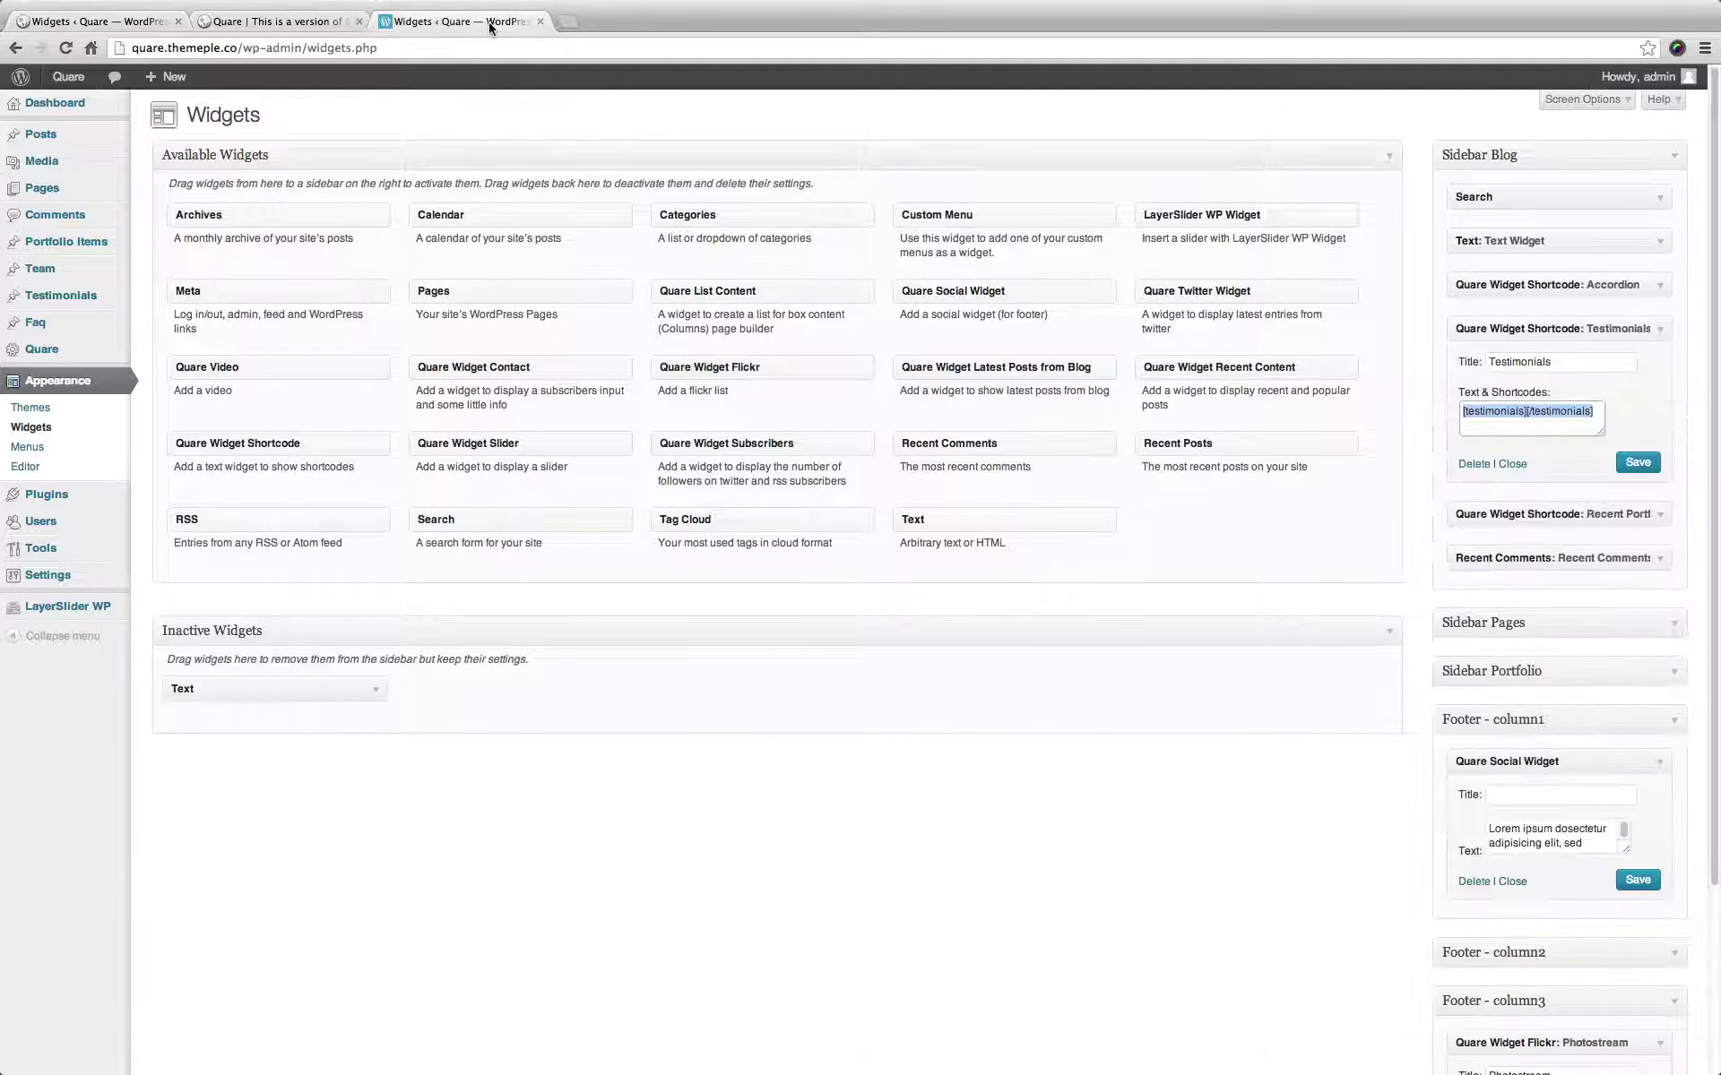
pyautogui.click(1647, 332)
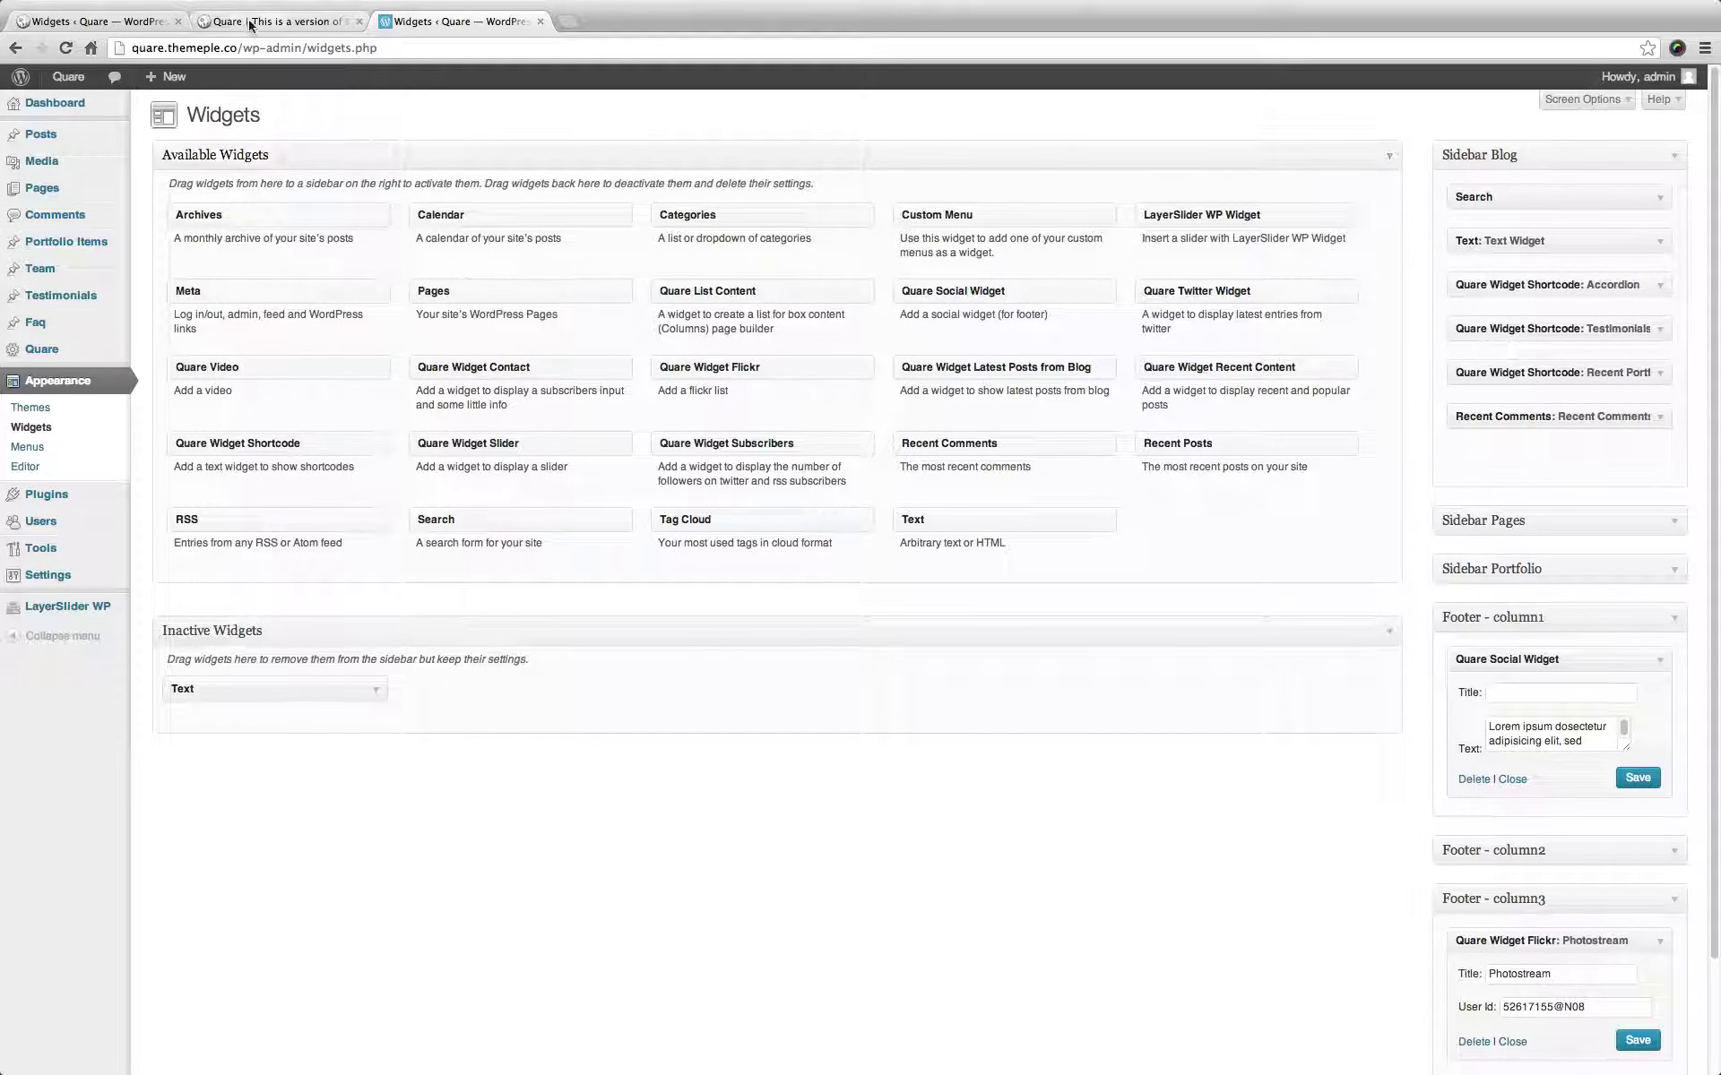
# Add a Recent Comments widget to the local Sidebar Blog, titled "Recent Comments" and showing 3 comments, then save and collapse it.
pyautogui.click(52, 18)
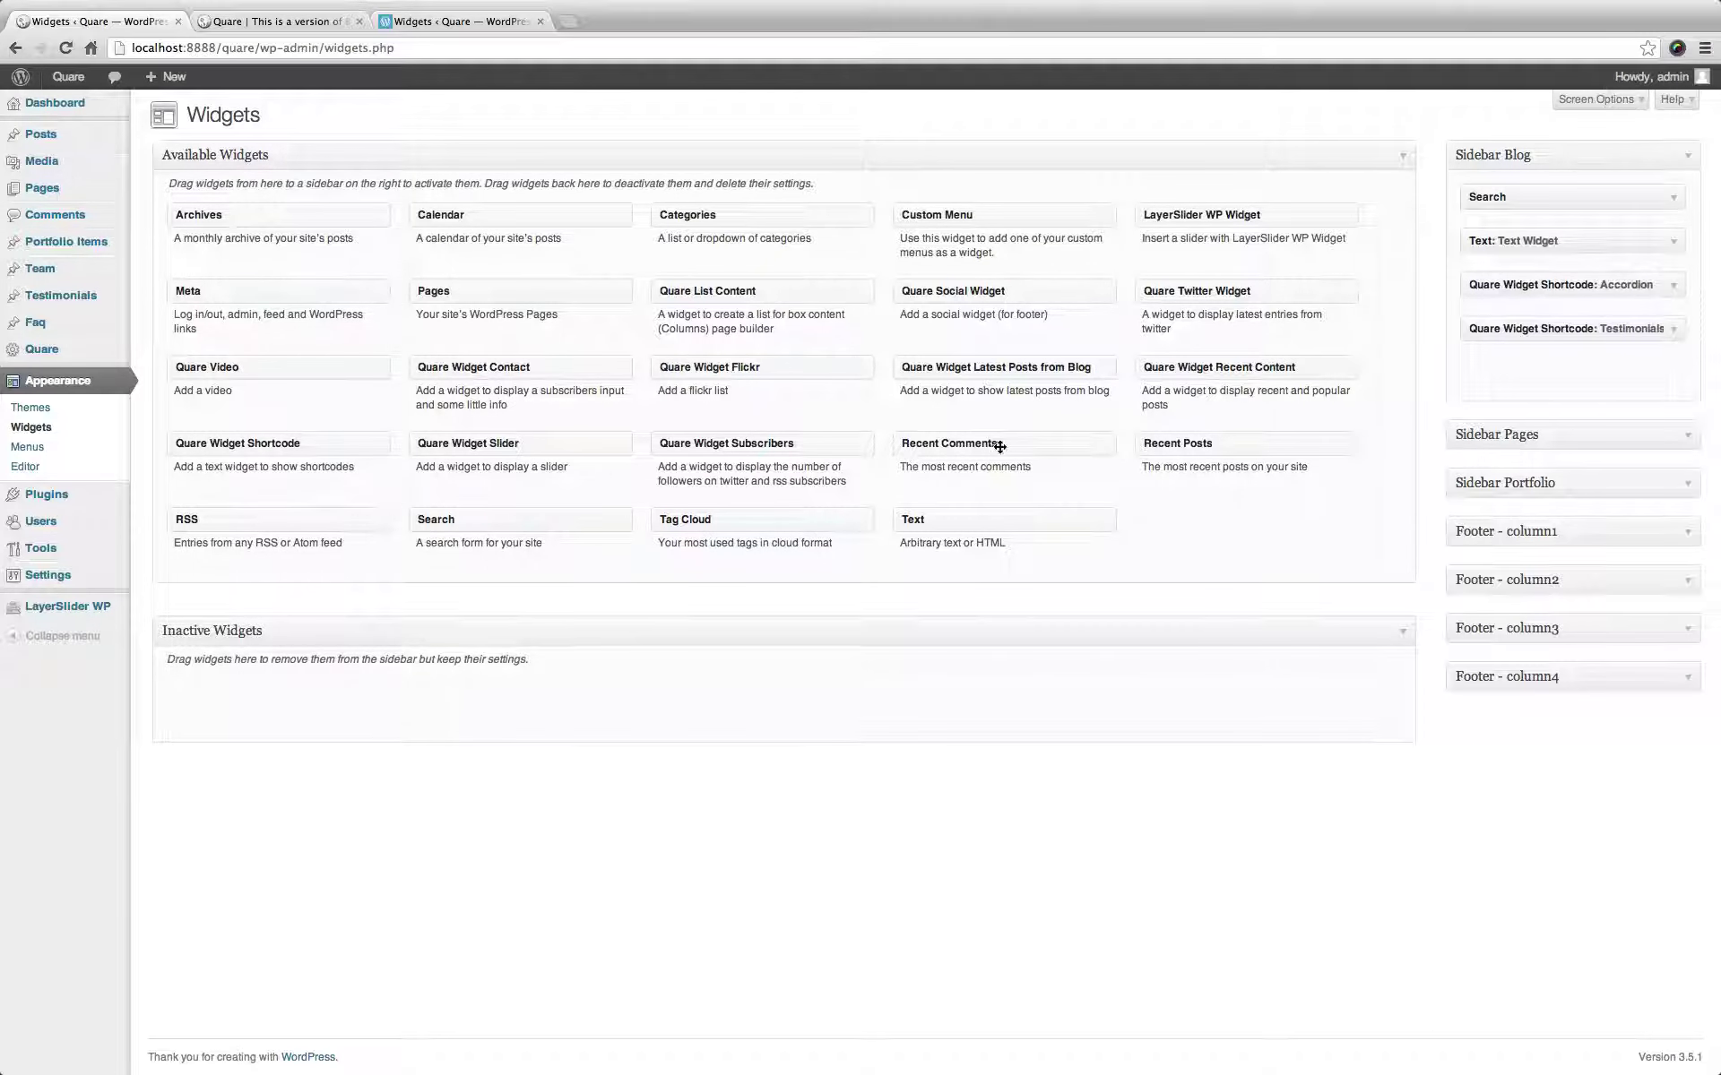
pyautogui.moveTo(1000, 446); pyautogui.dragTo(1537, 395)
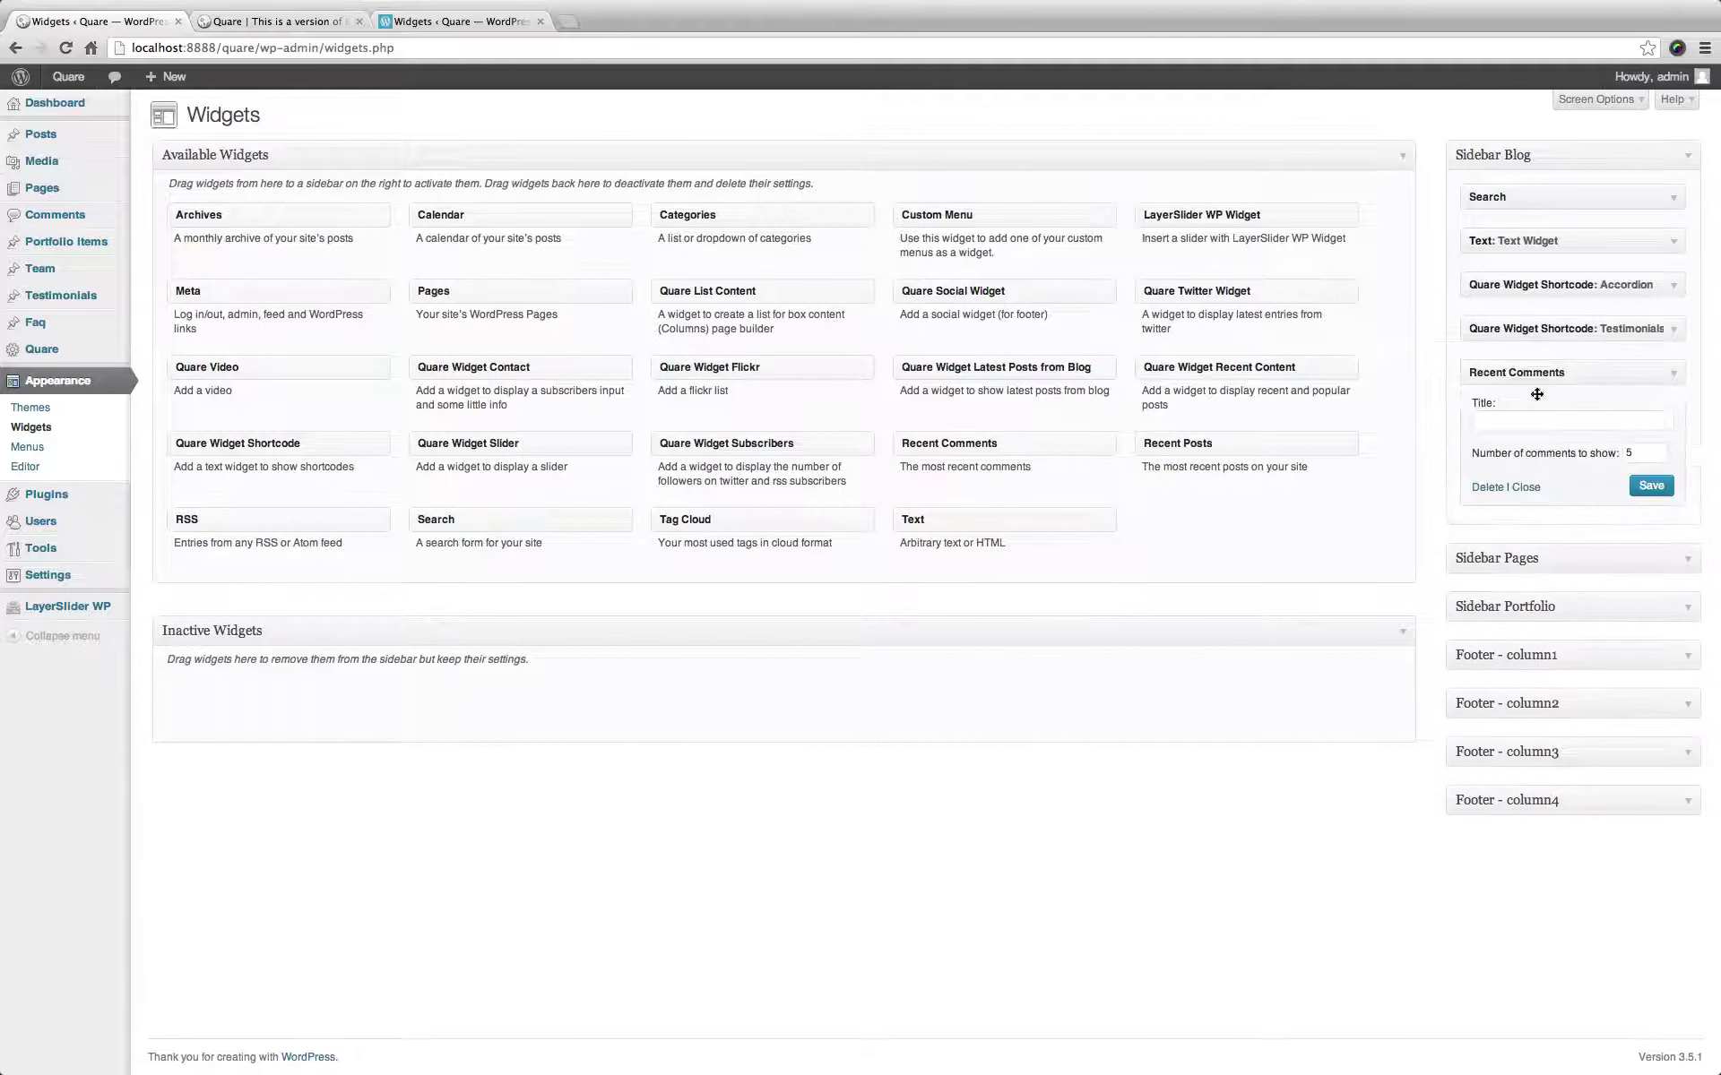
pyautogui.click(1533, 423)
pyautogui.write('Recent Comments')
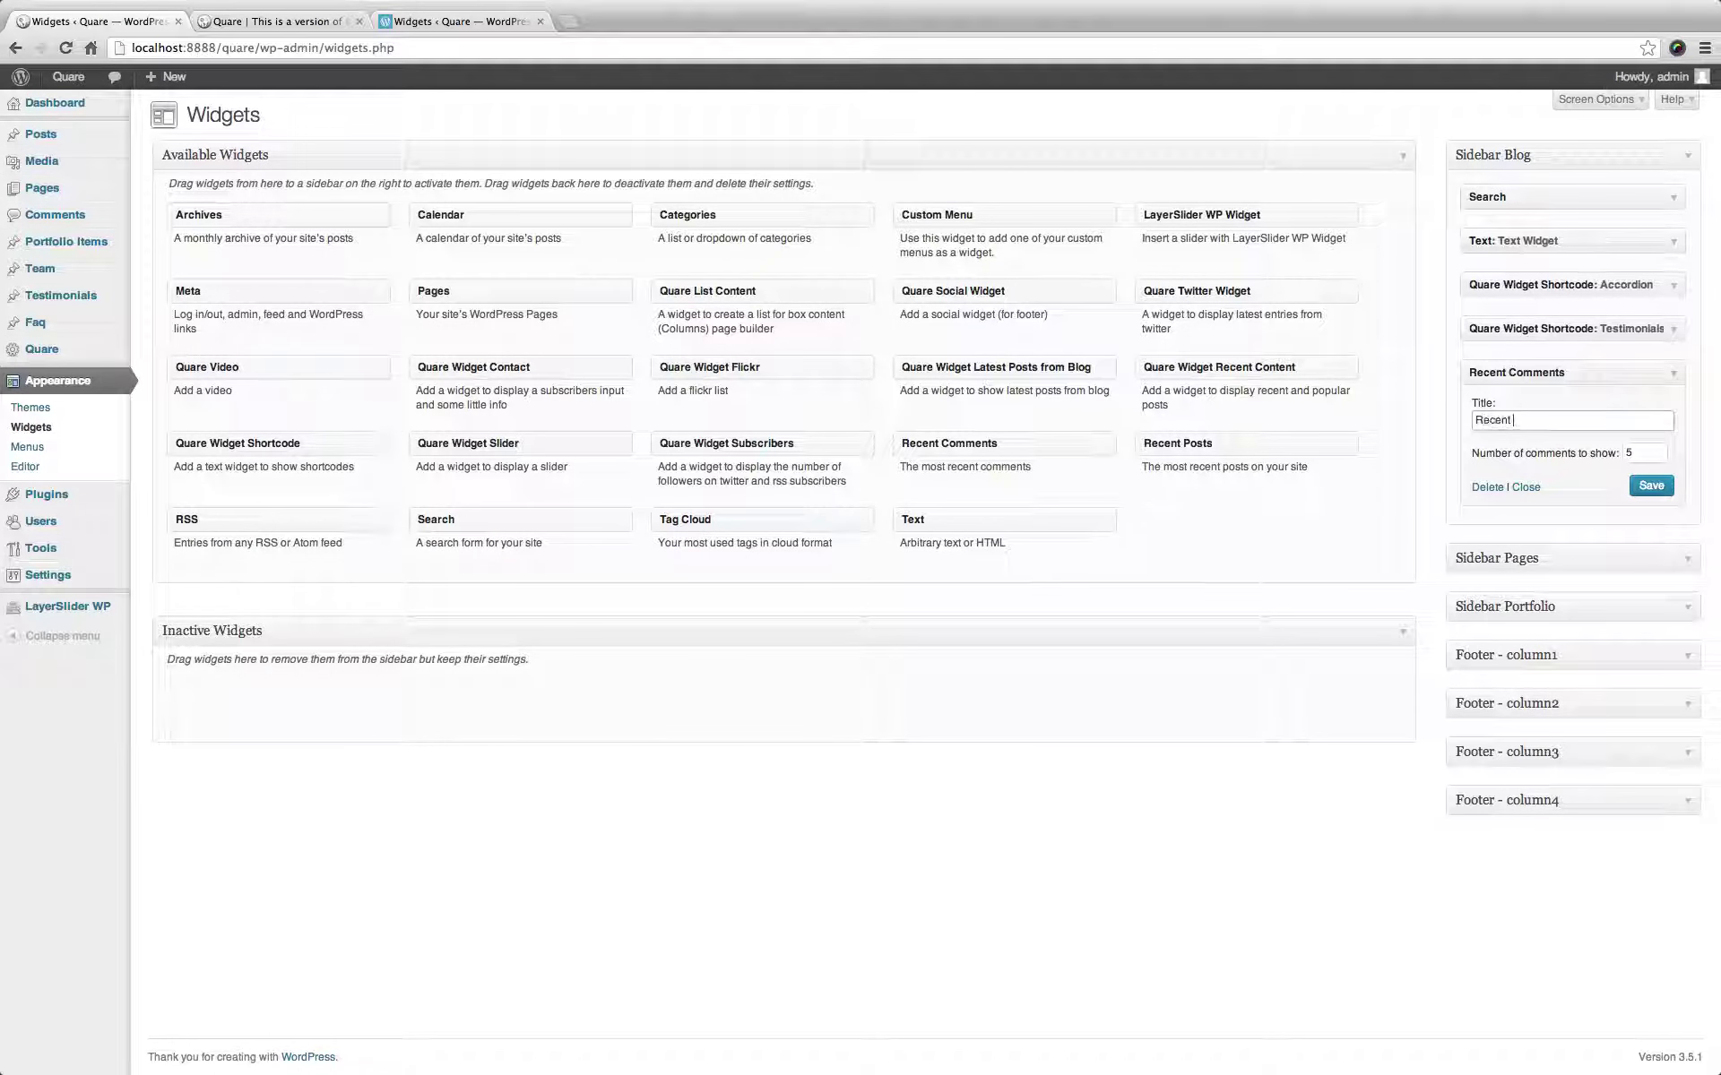
pyautogui.doubleClick(1640, 453)
pyautogui.write('3')
pyautogui.click(1646, 489)
pyautogui.click(1673, 373)
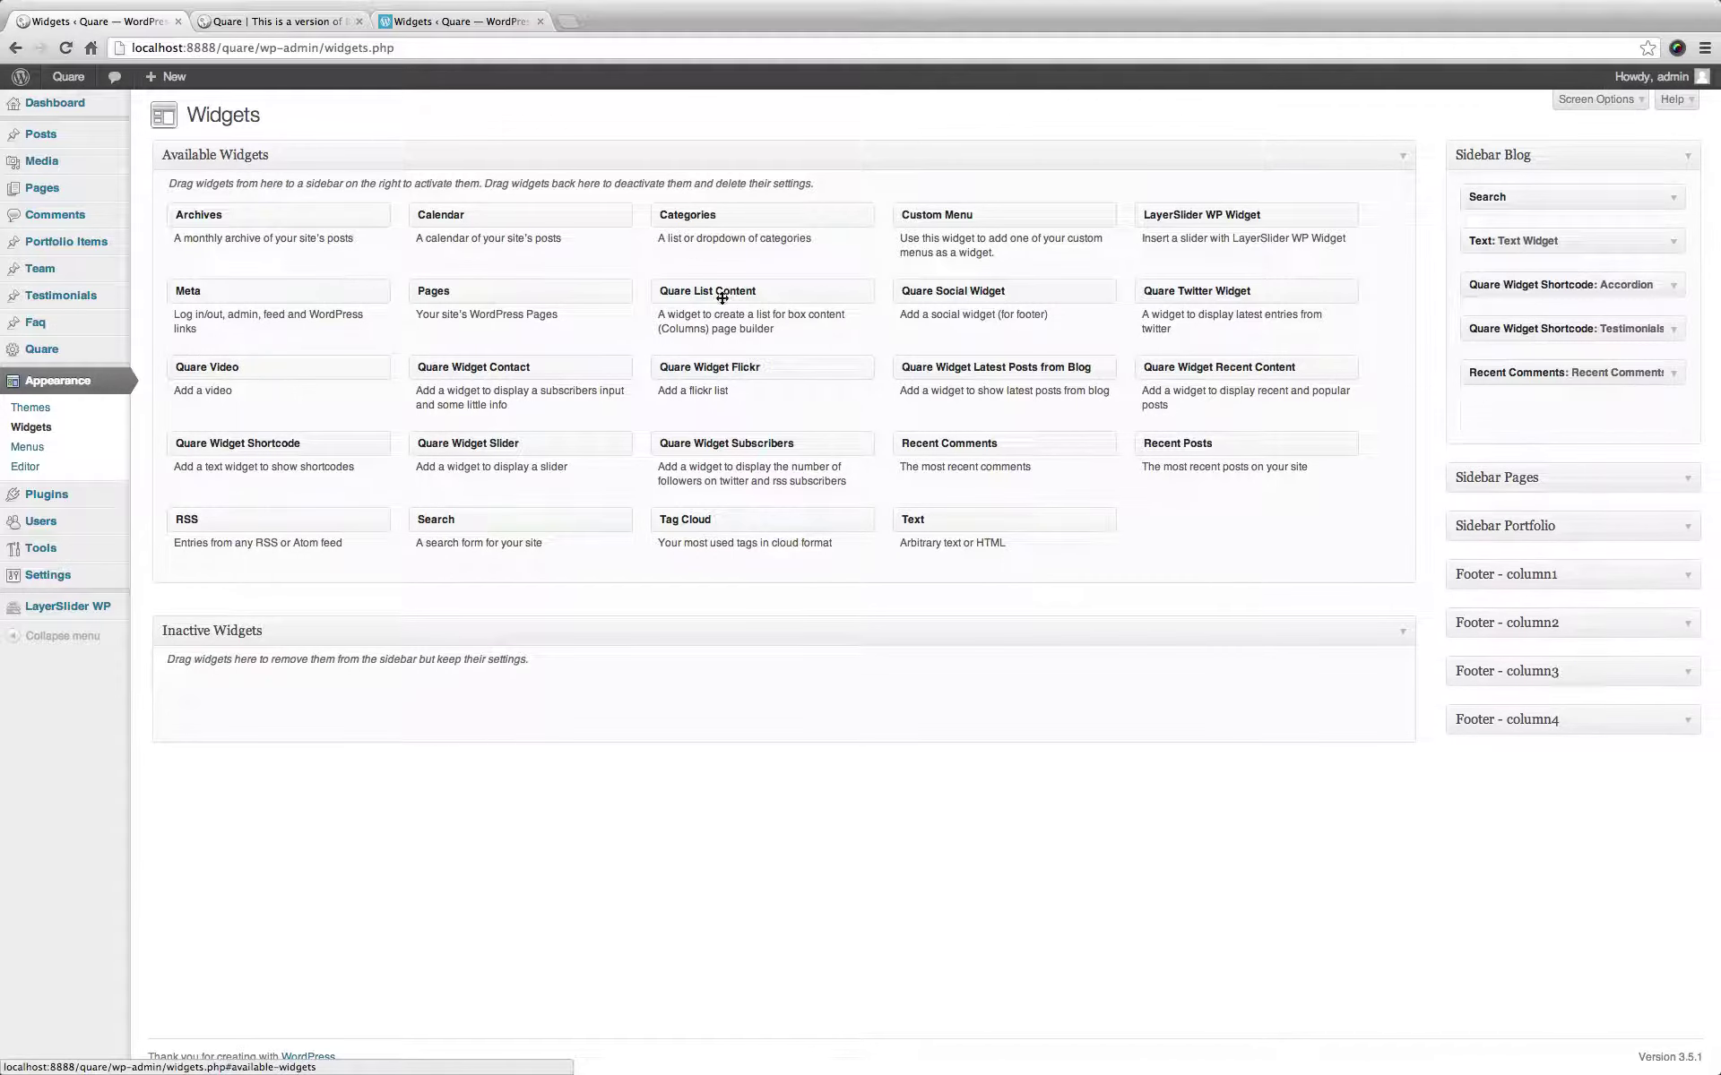
# Add a Pages widget titled "Pages" below Recent Comments in the local Sidebar Blog and save it.
pyautogui.moveTo(444, 293); pyautogui.dragTo(1478, 428)
pyautogui.click(1526, 465)
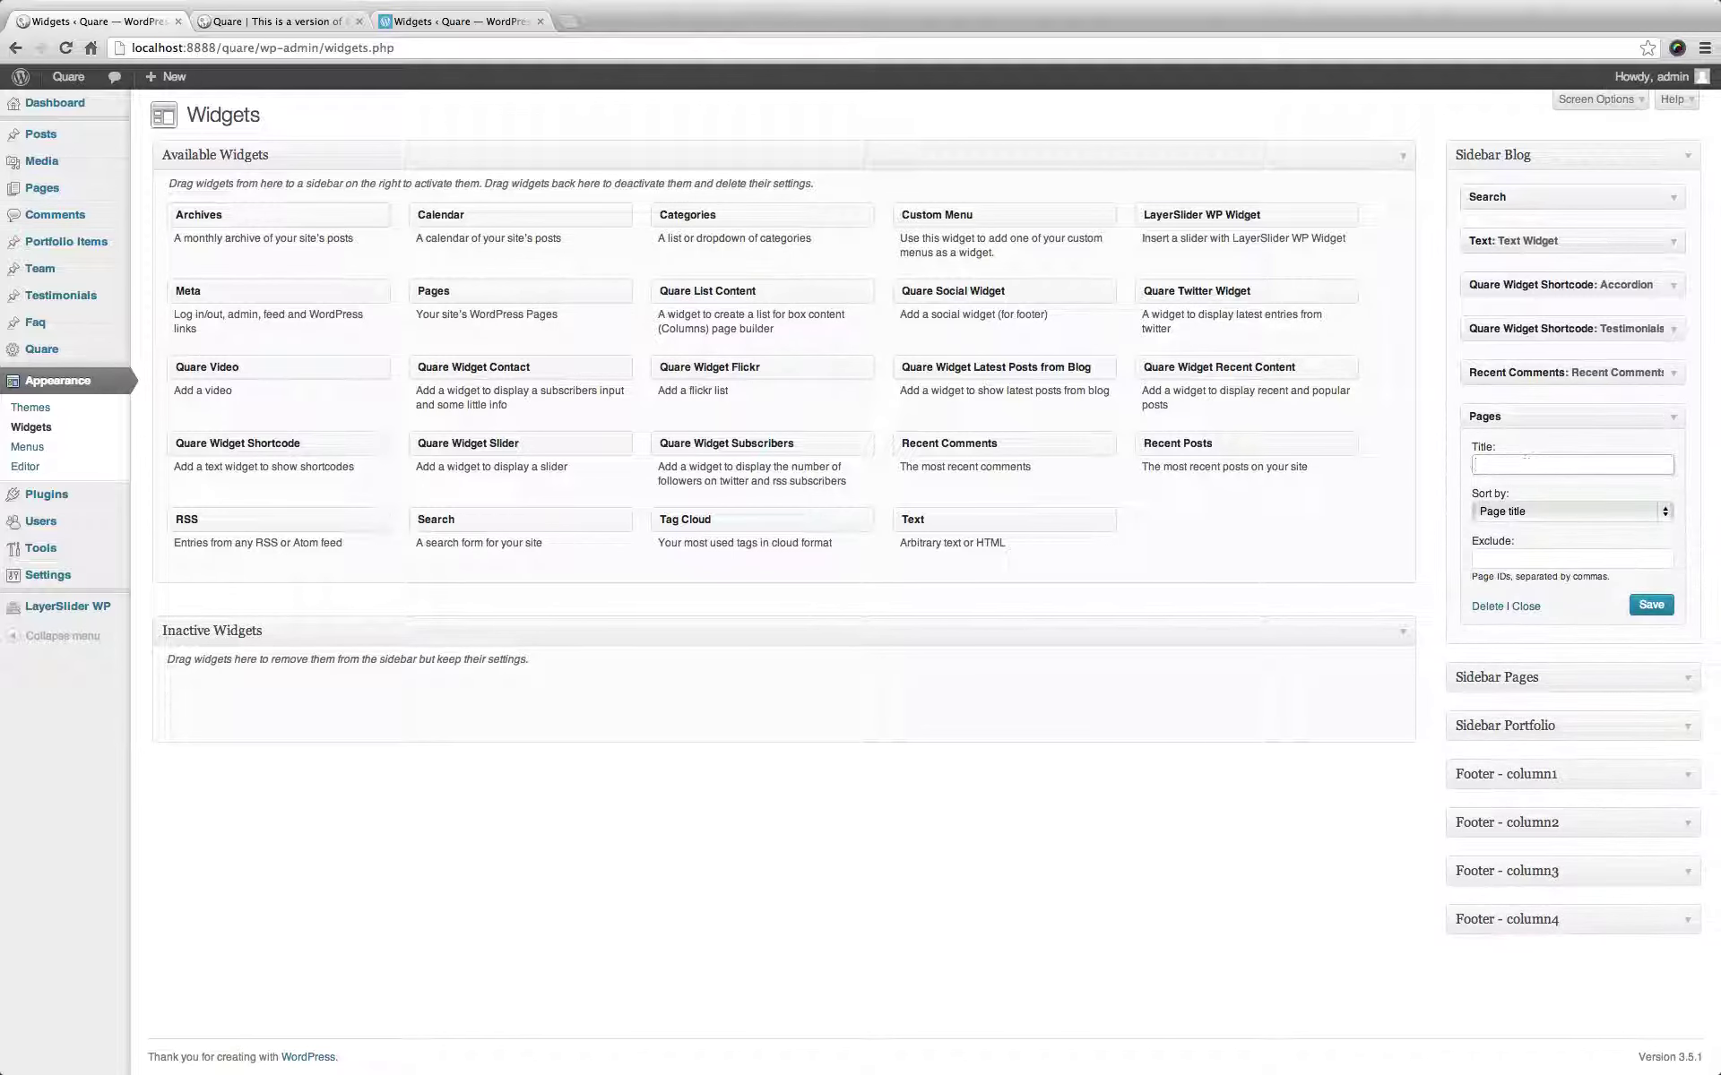
pyautogui.click(1646, 613)
# Reload the local blog page and examine the Recent Comments and Pages sections in its sidebar.
pyautogui.click(291, 30)
pyautogui.click(65, 47)
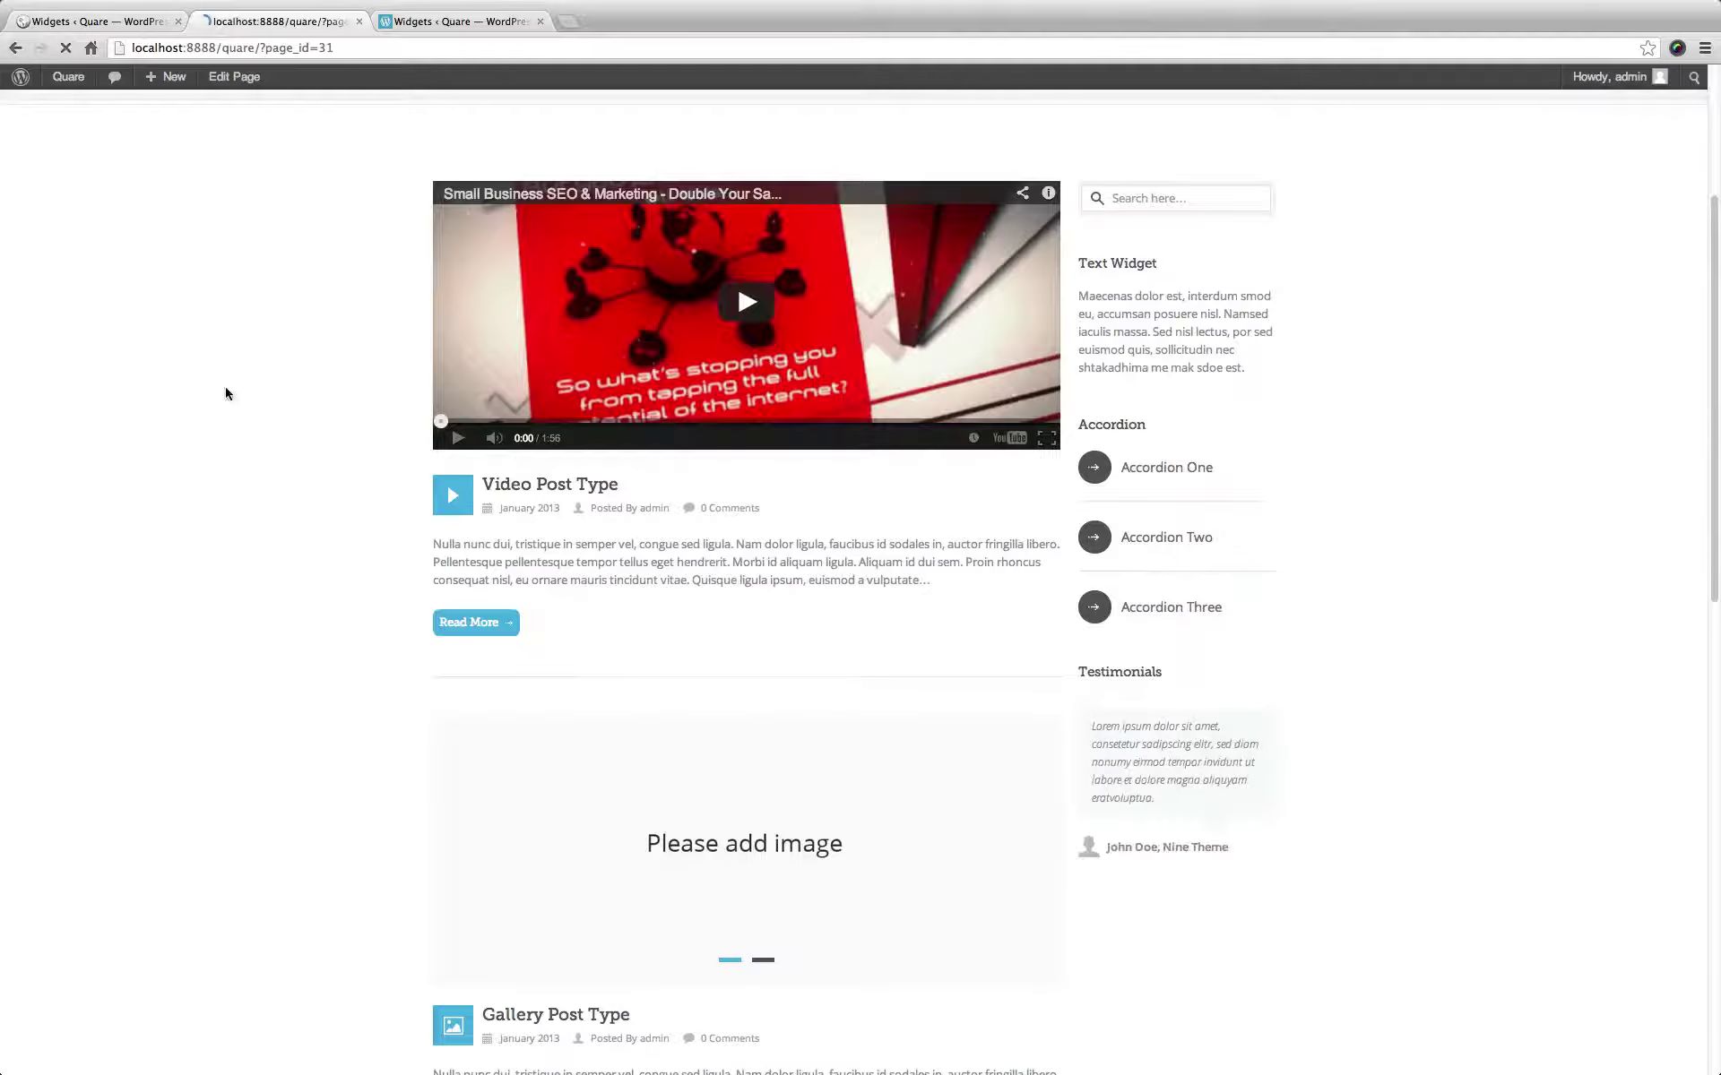
pyautogui.scroll(-5, 1713, 381)
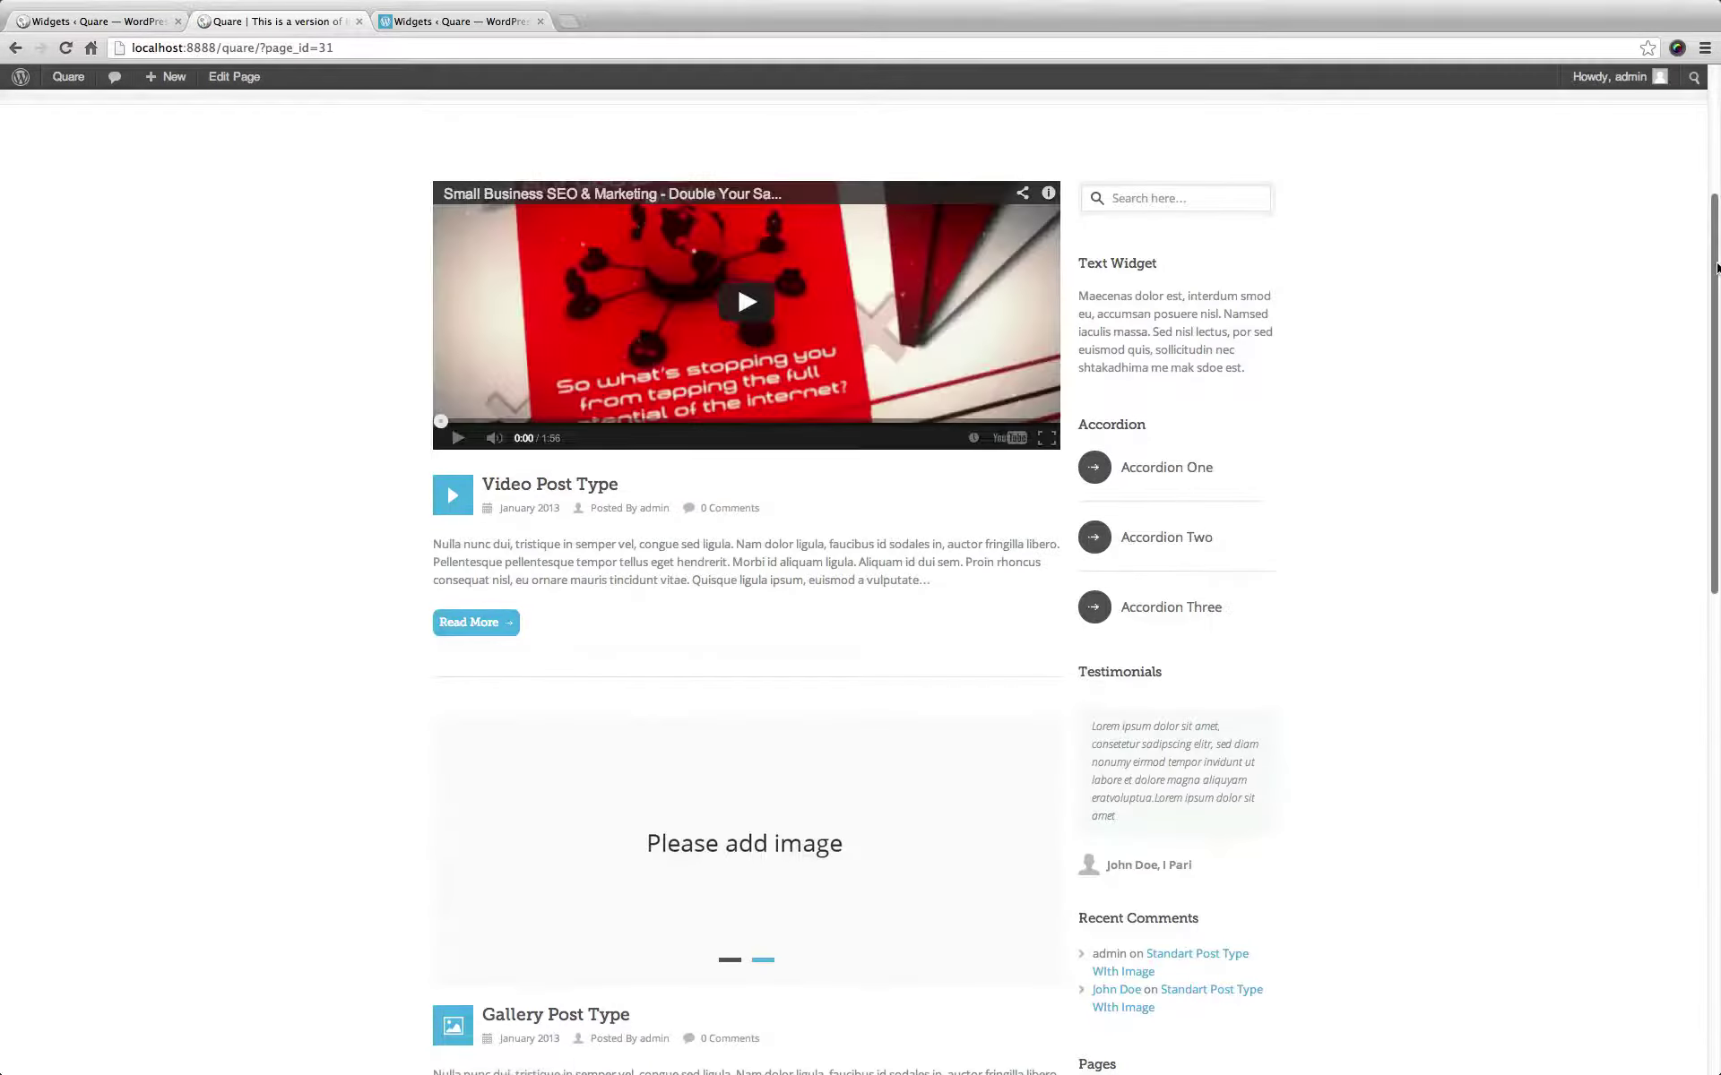
pyautogui.scroll(-3, 1714, 381)
pyautogui.scroll(-6, 1713, 381)
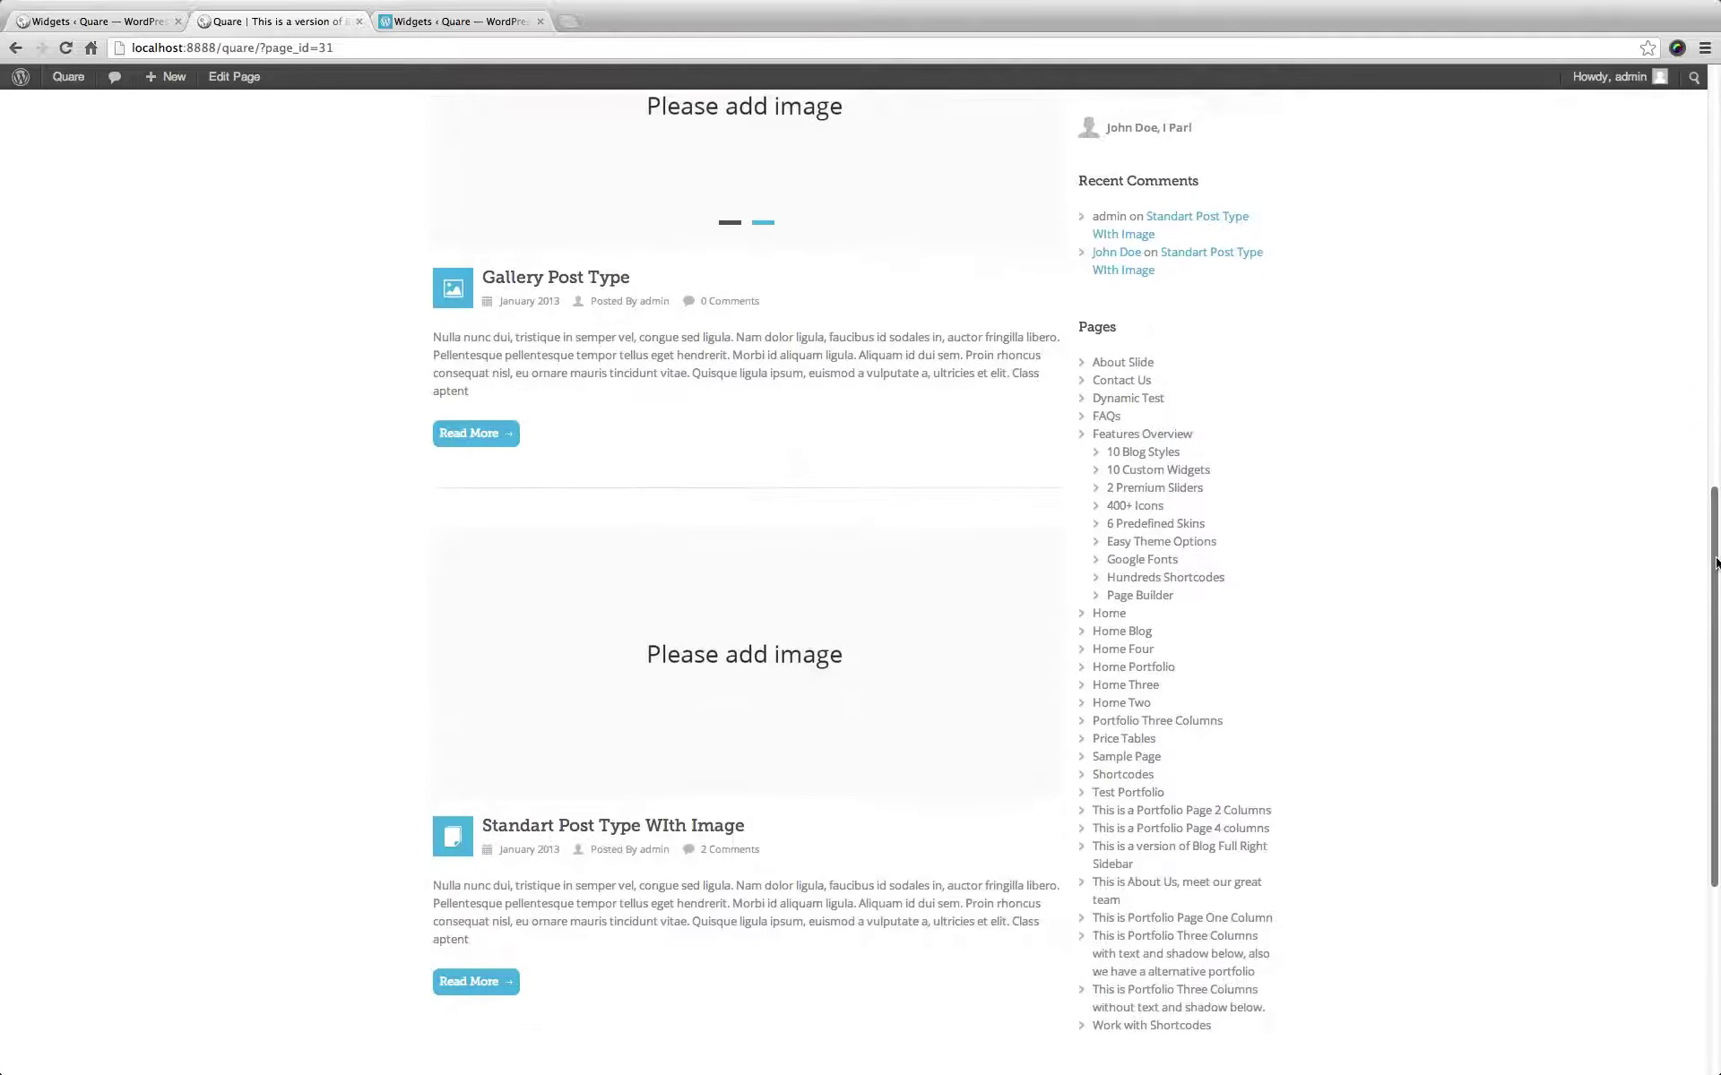
pyautogui.scroll(-2, 1716, 629)
pyautogui.scroll(7, 1714, 403)
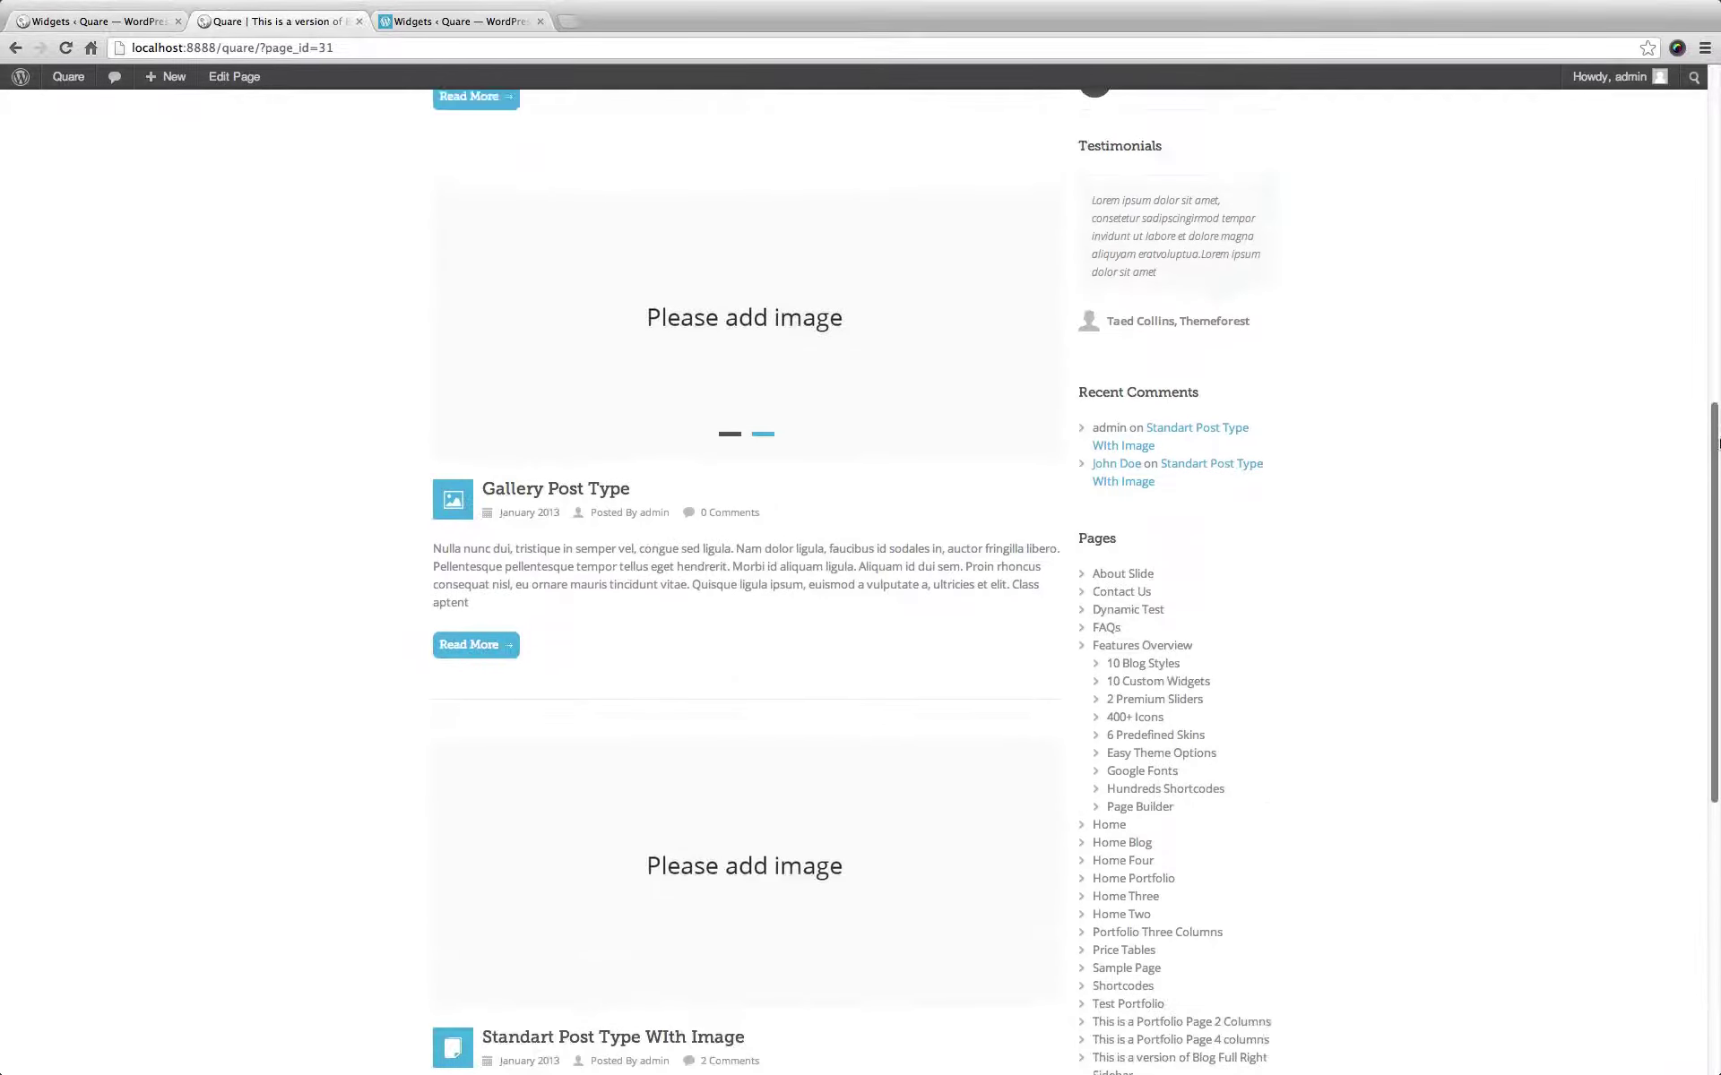
pyautogui.scroll(7, 1713, 279)
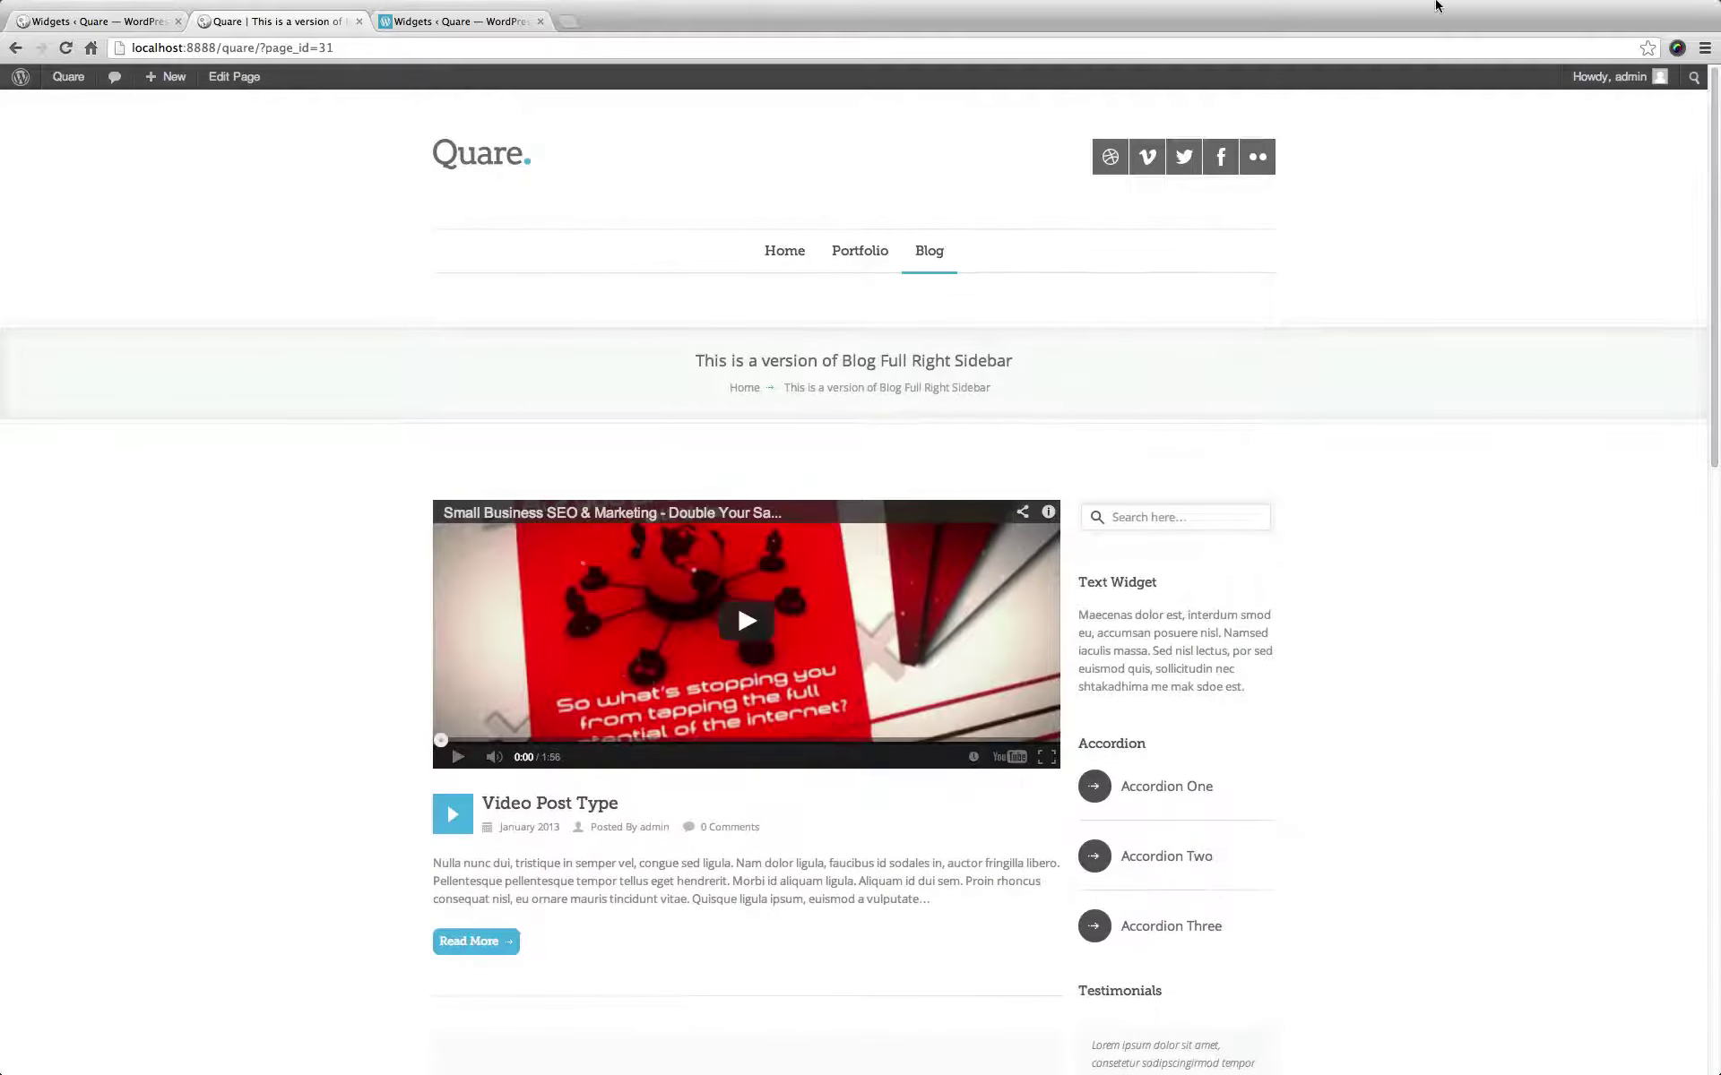
# In the Quare theme's sidebar options, create an individual sidebar for the page "Work with Shortcodes" and save the data.
pyautogui.click(49, 21)
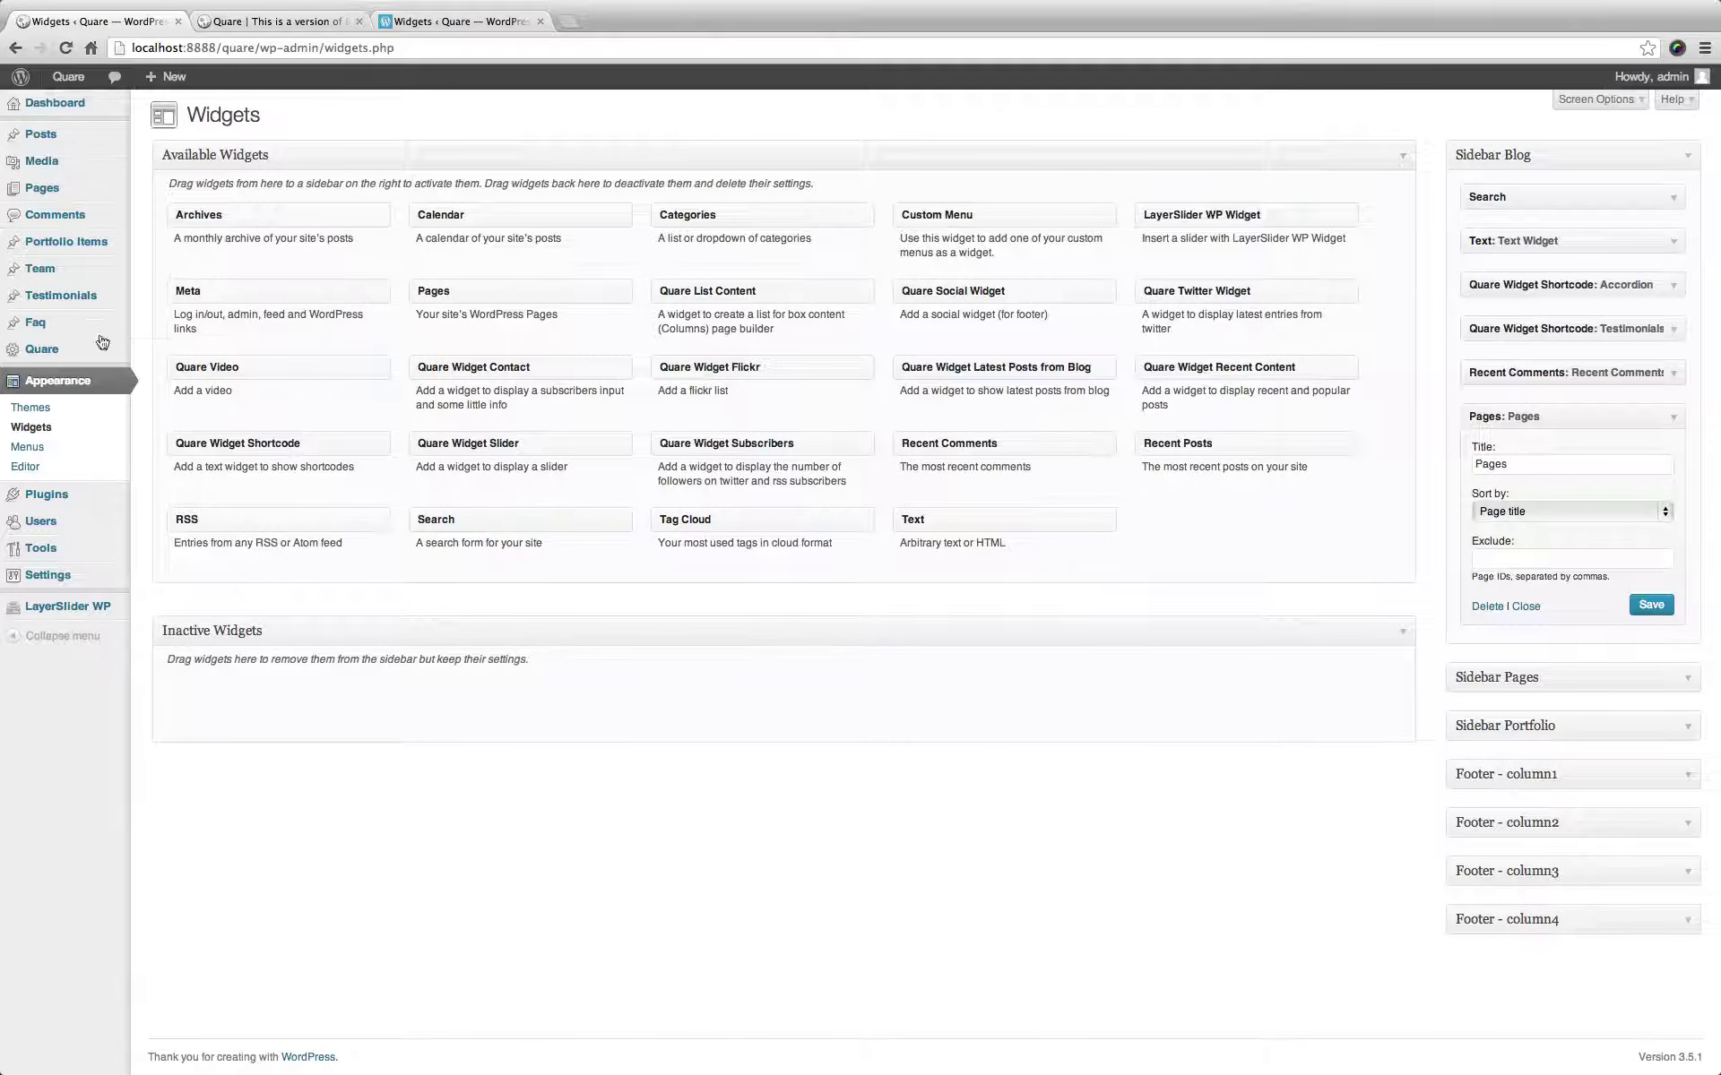
pyautogui.moveTo(94, 351)
pyautogui.click(175, 355)
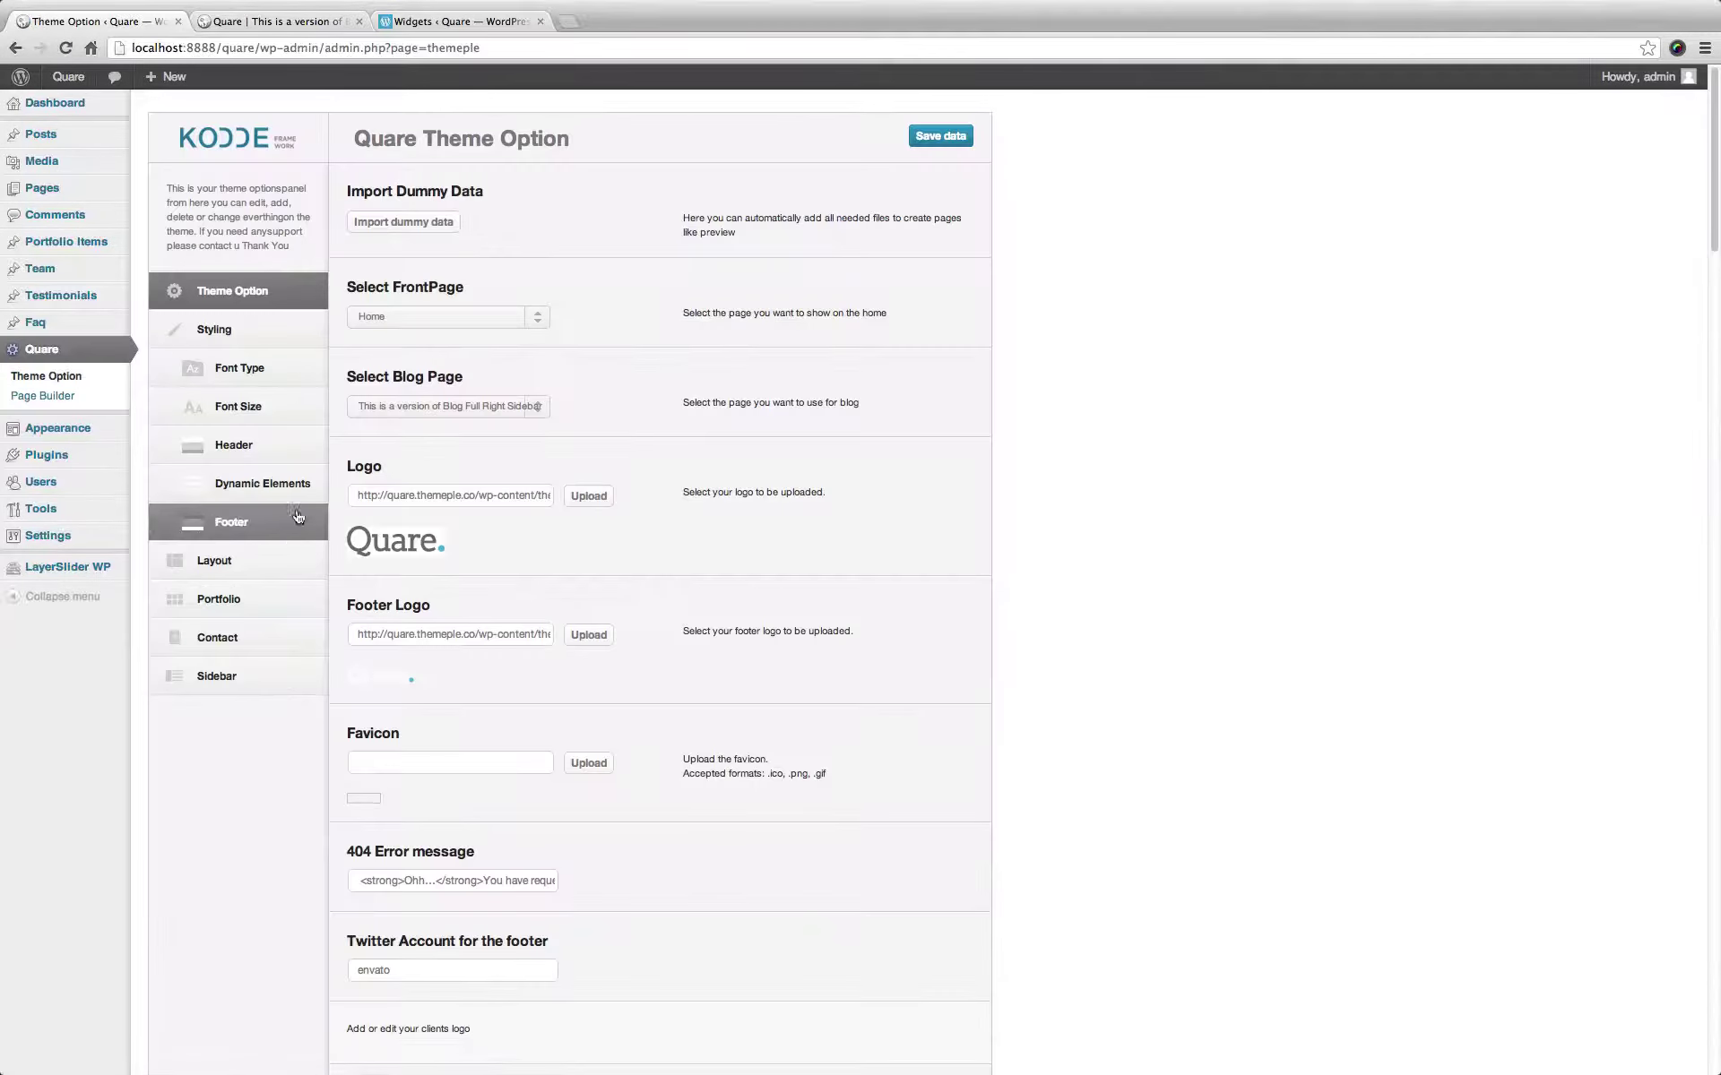
pyautogui.click(270, 674)
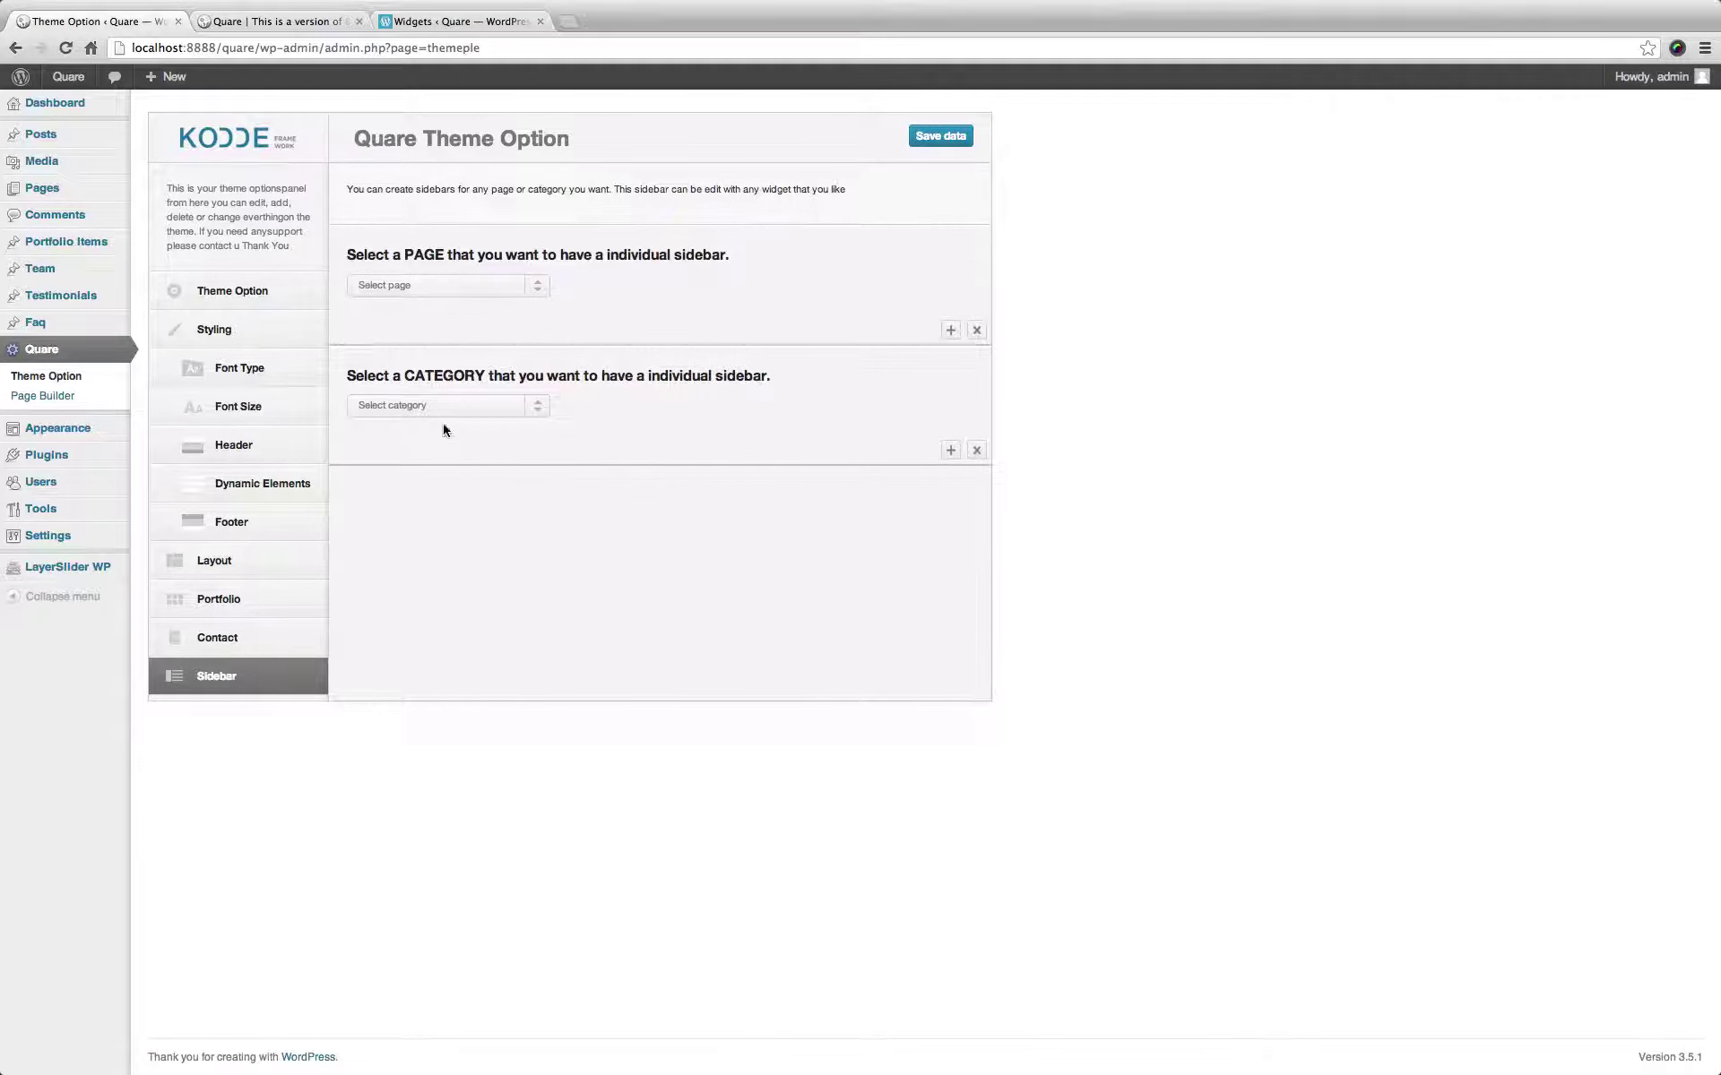
pyautogui.click(451, 283)
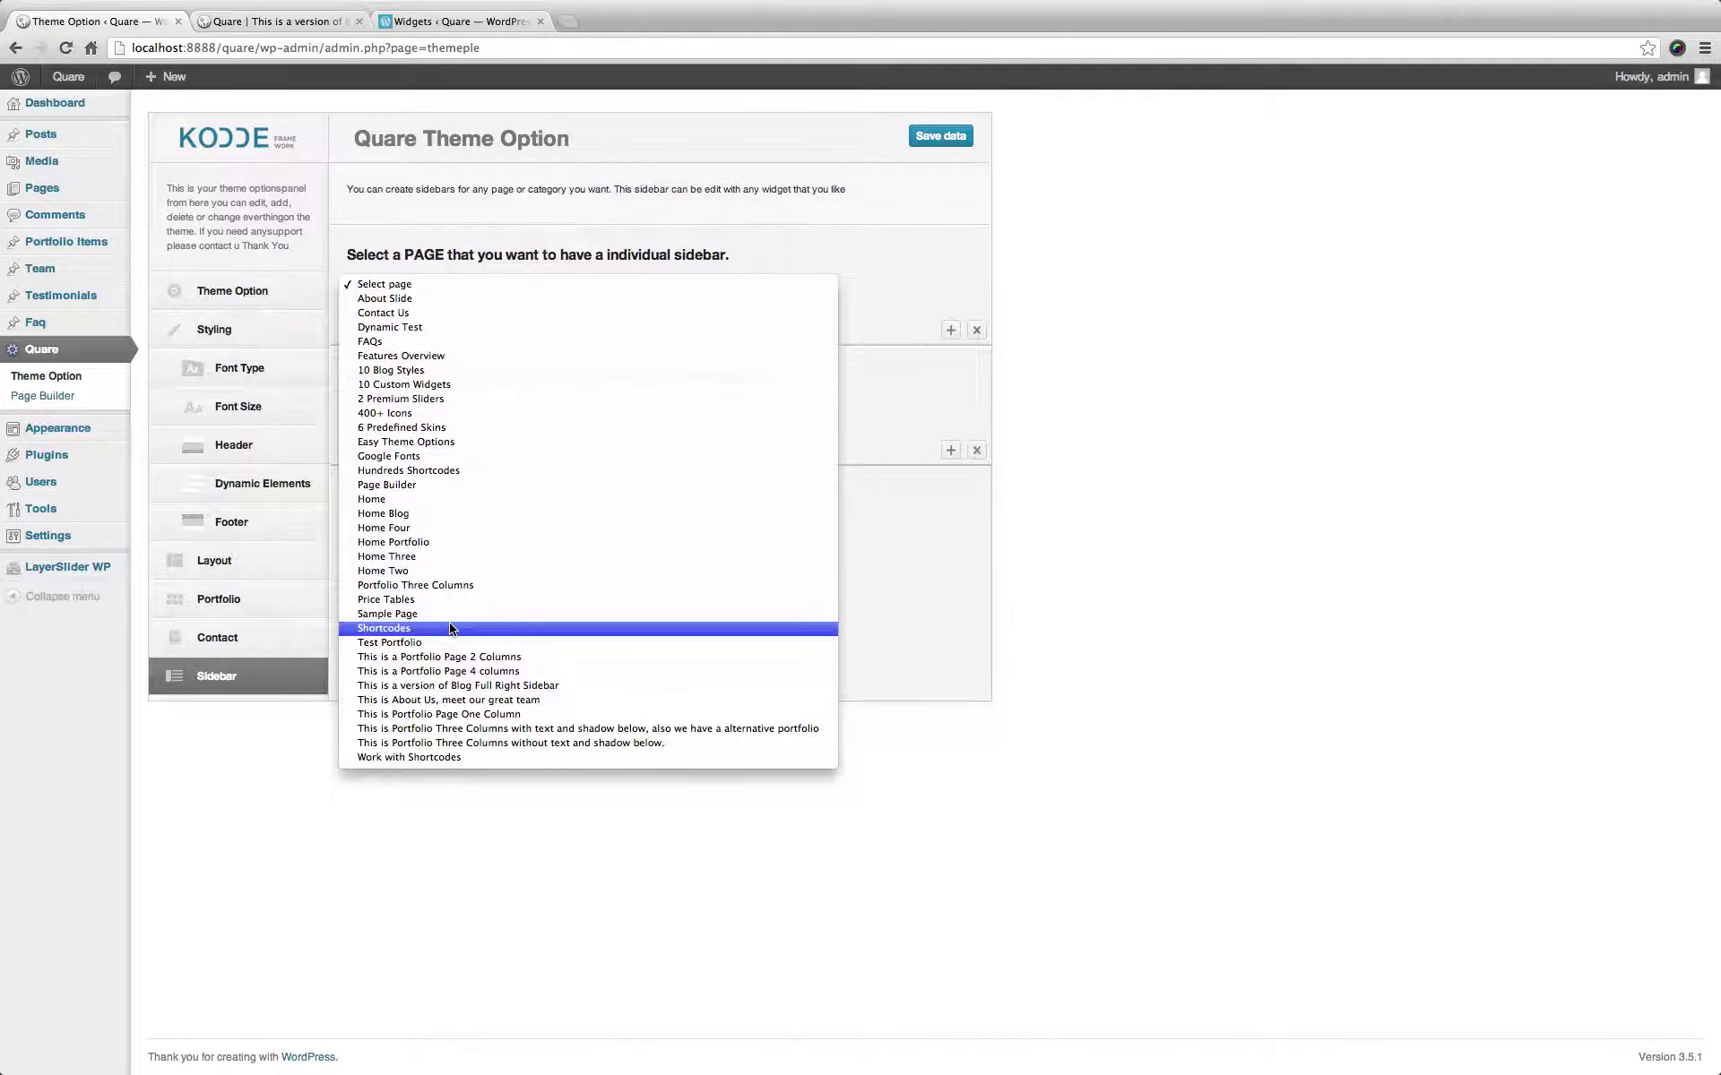
pyautogui.click(467, 760)
pyautogui.click(918, 141)
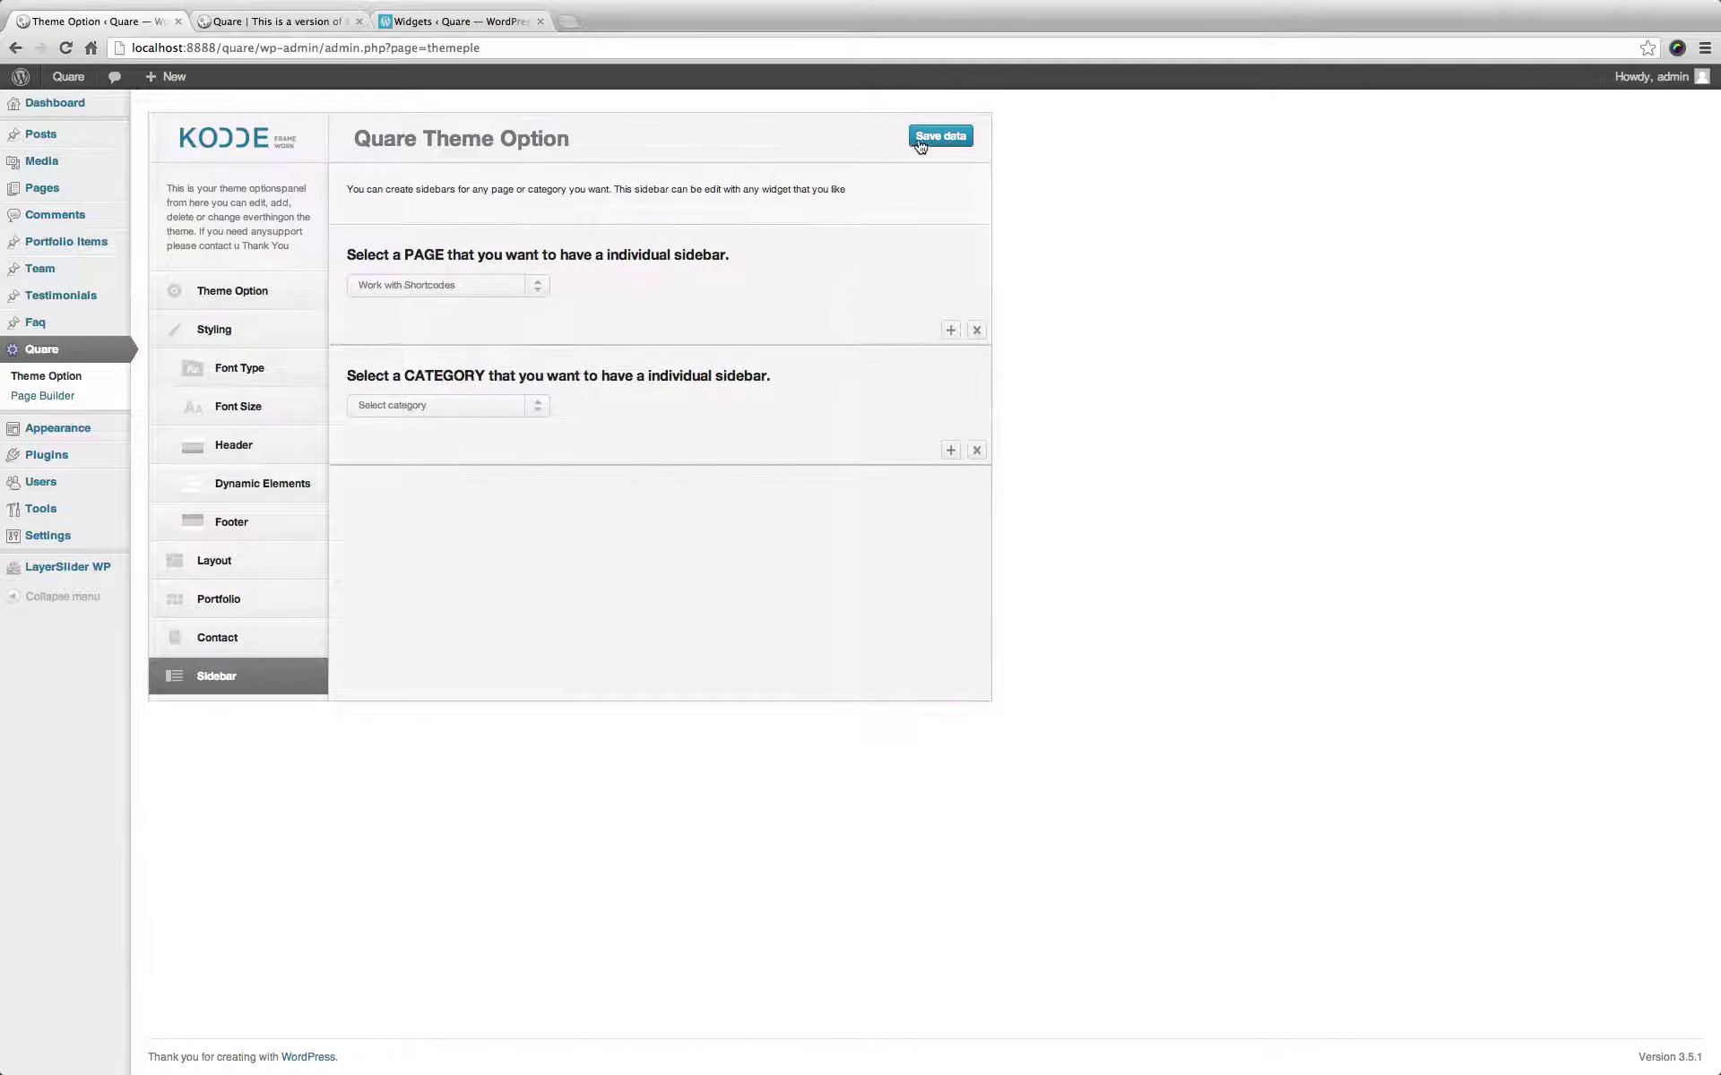
pyautogui.click(993, 346)
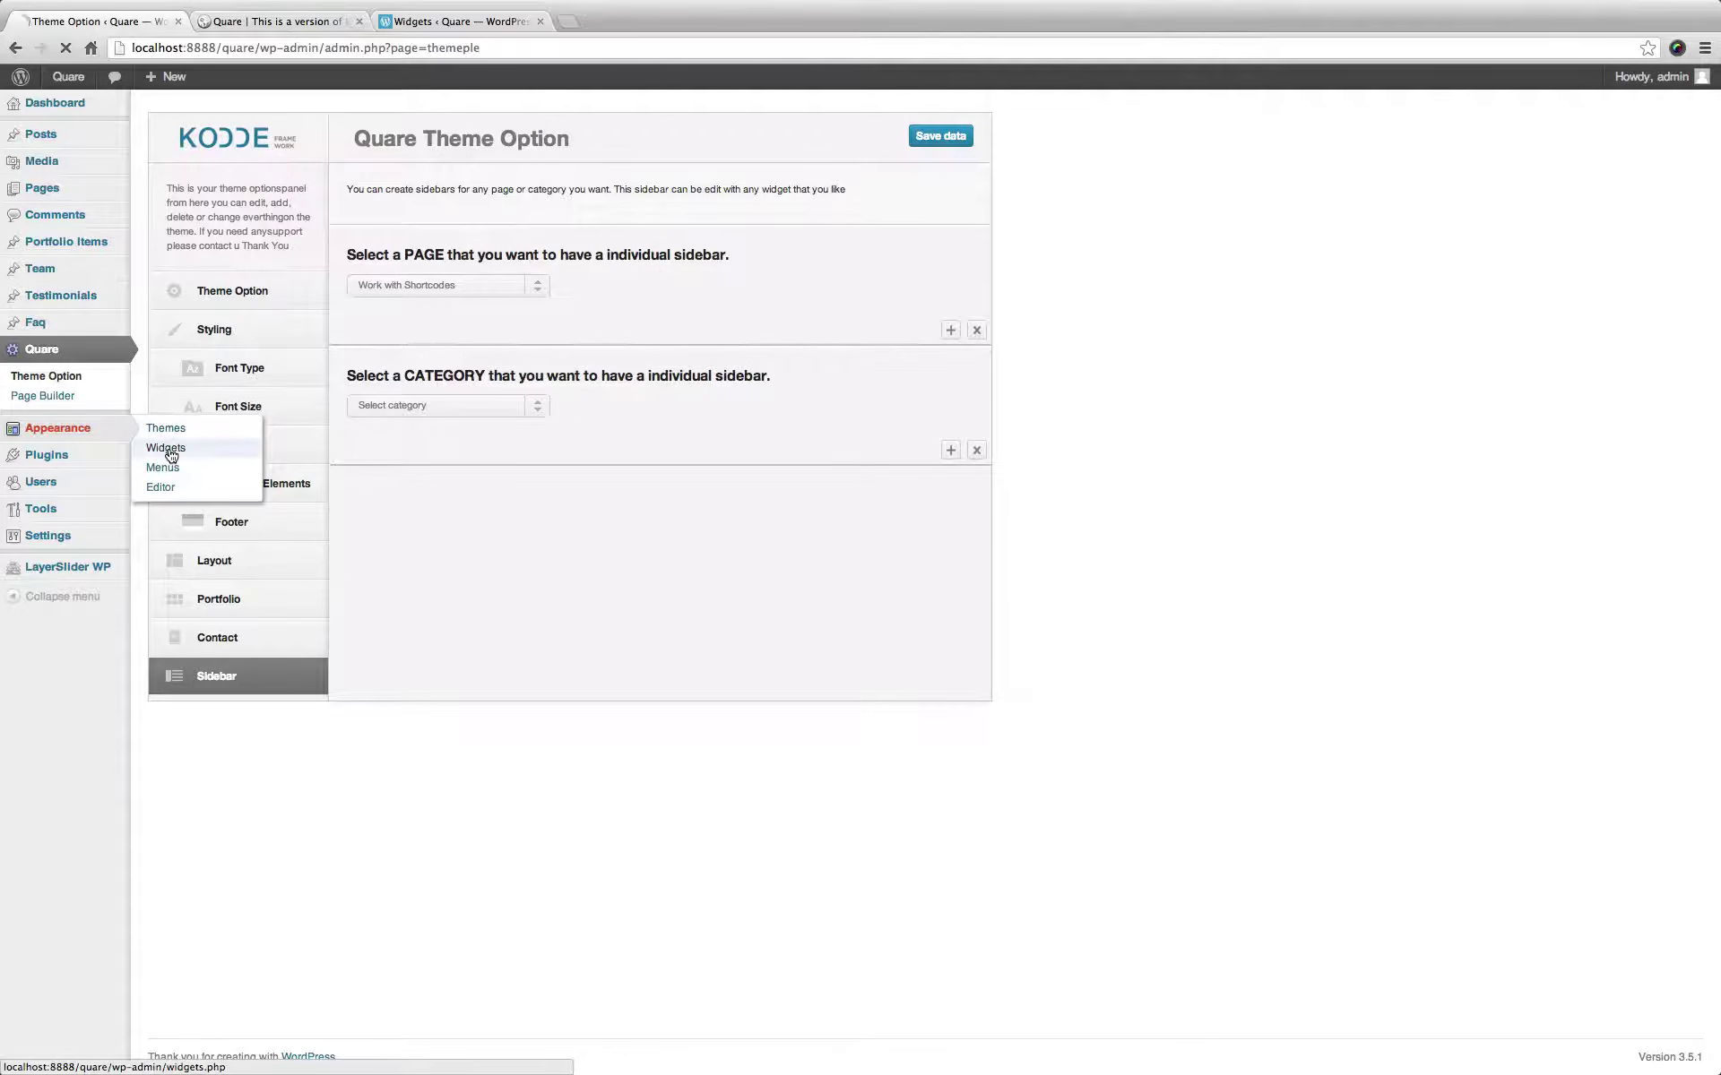
# Add a Text widget to the "Page: Work with Shortcodes" sidebar, titled "Text Widget" with the text "Text Widget for a test sidebar", and collapse it.
pyautogui.click(165, 448)
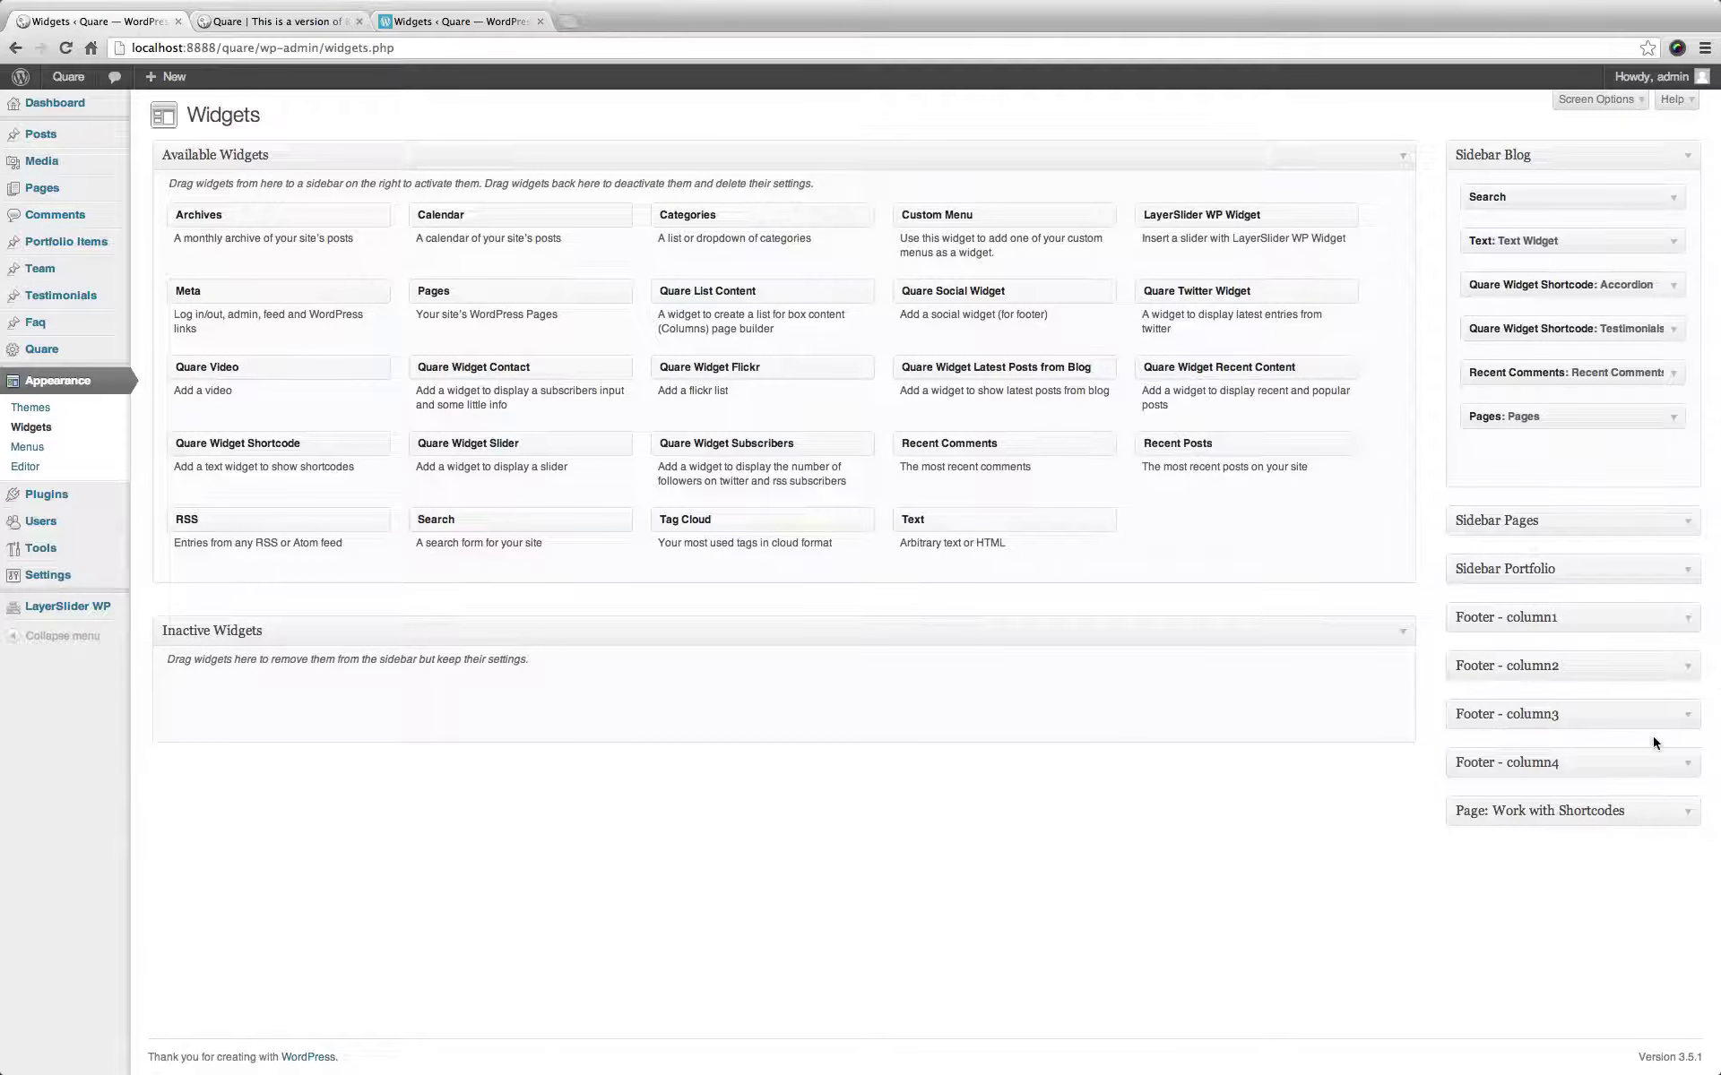
pyautogui.click(1687, 814)
pyautogui.moveTo(941, 523); pyautogui.dragTo(1387, 890)
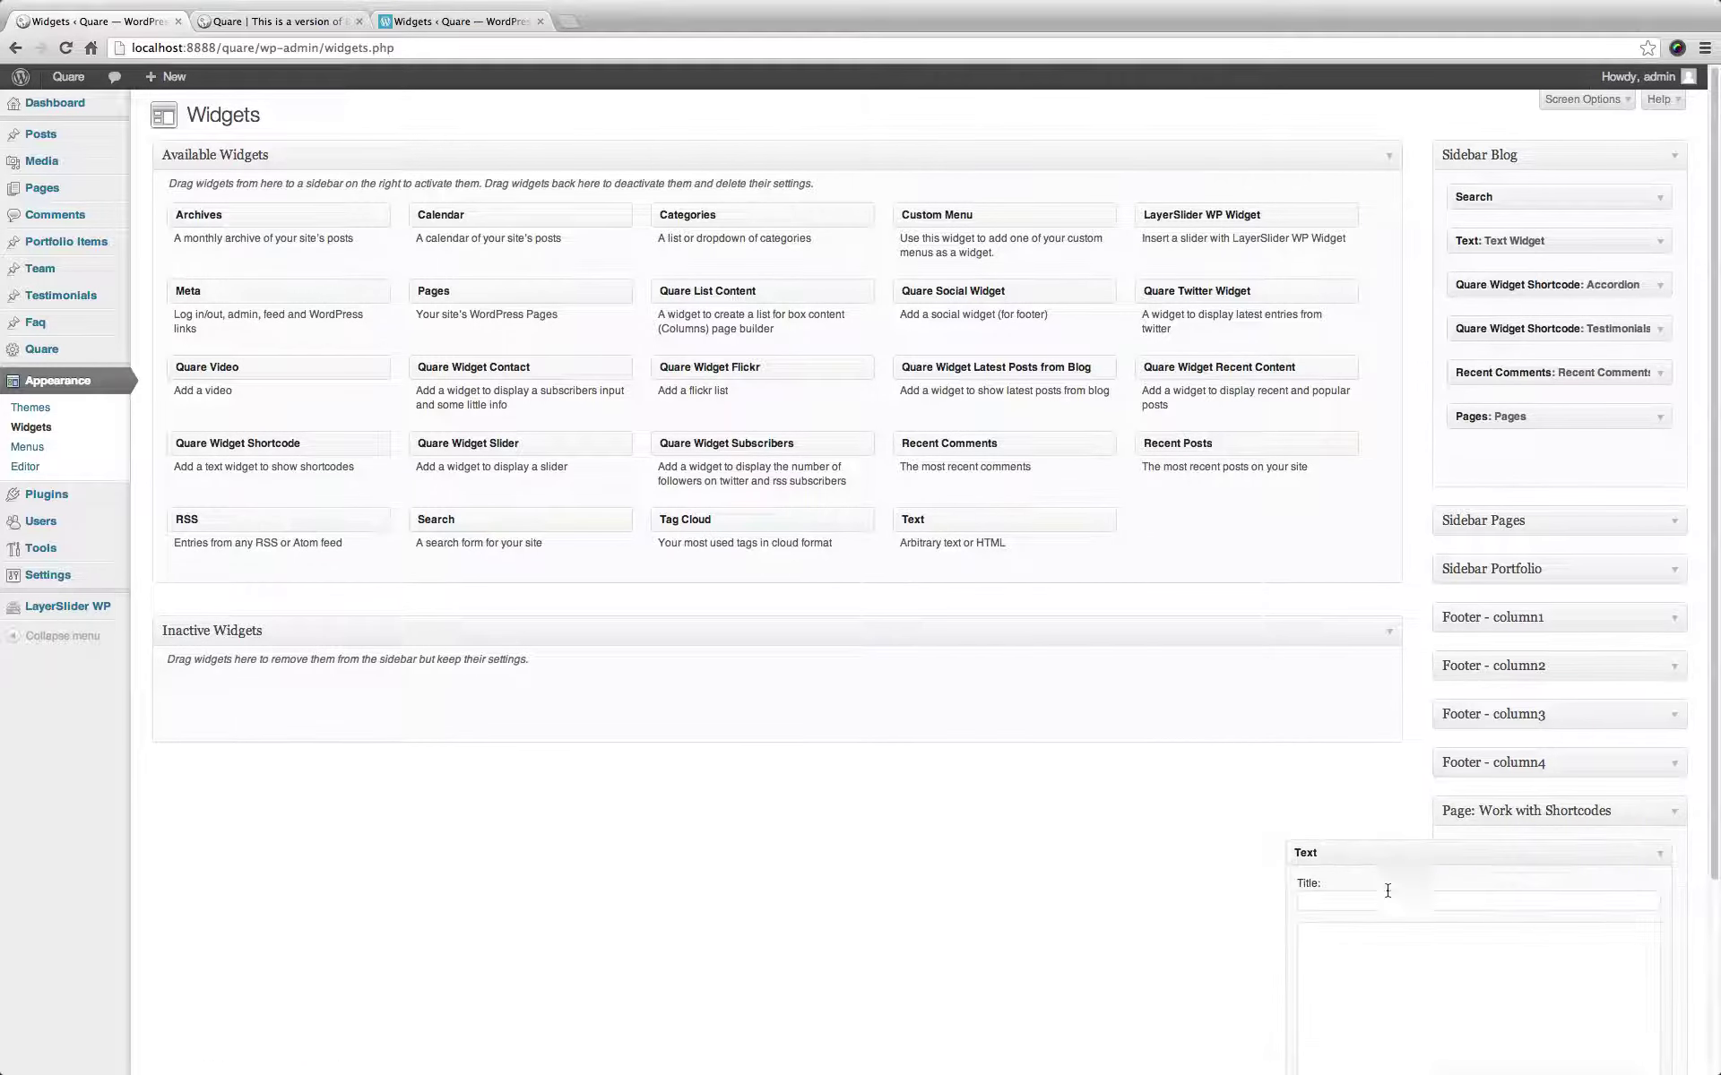
pyautogui.click(1387, 900)
pyautogui.write('Tex')
pyautogui.write('t Widge')
pyautogui.write('exc')
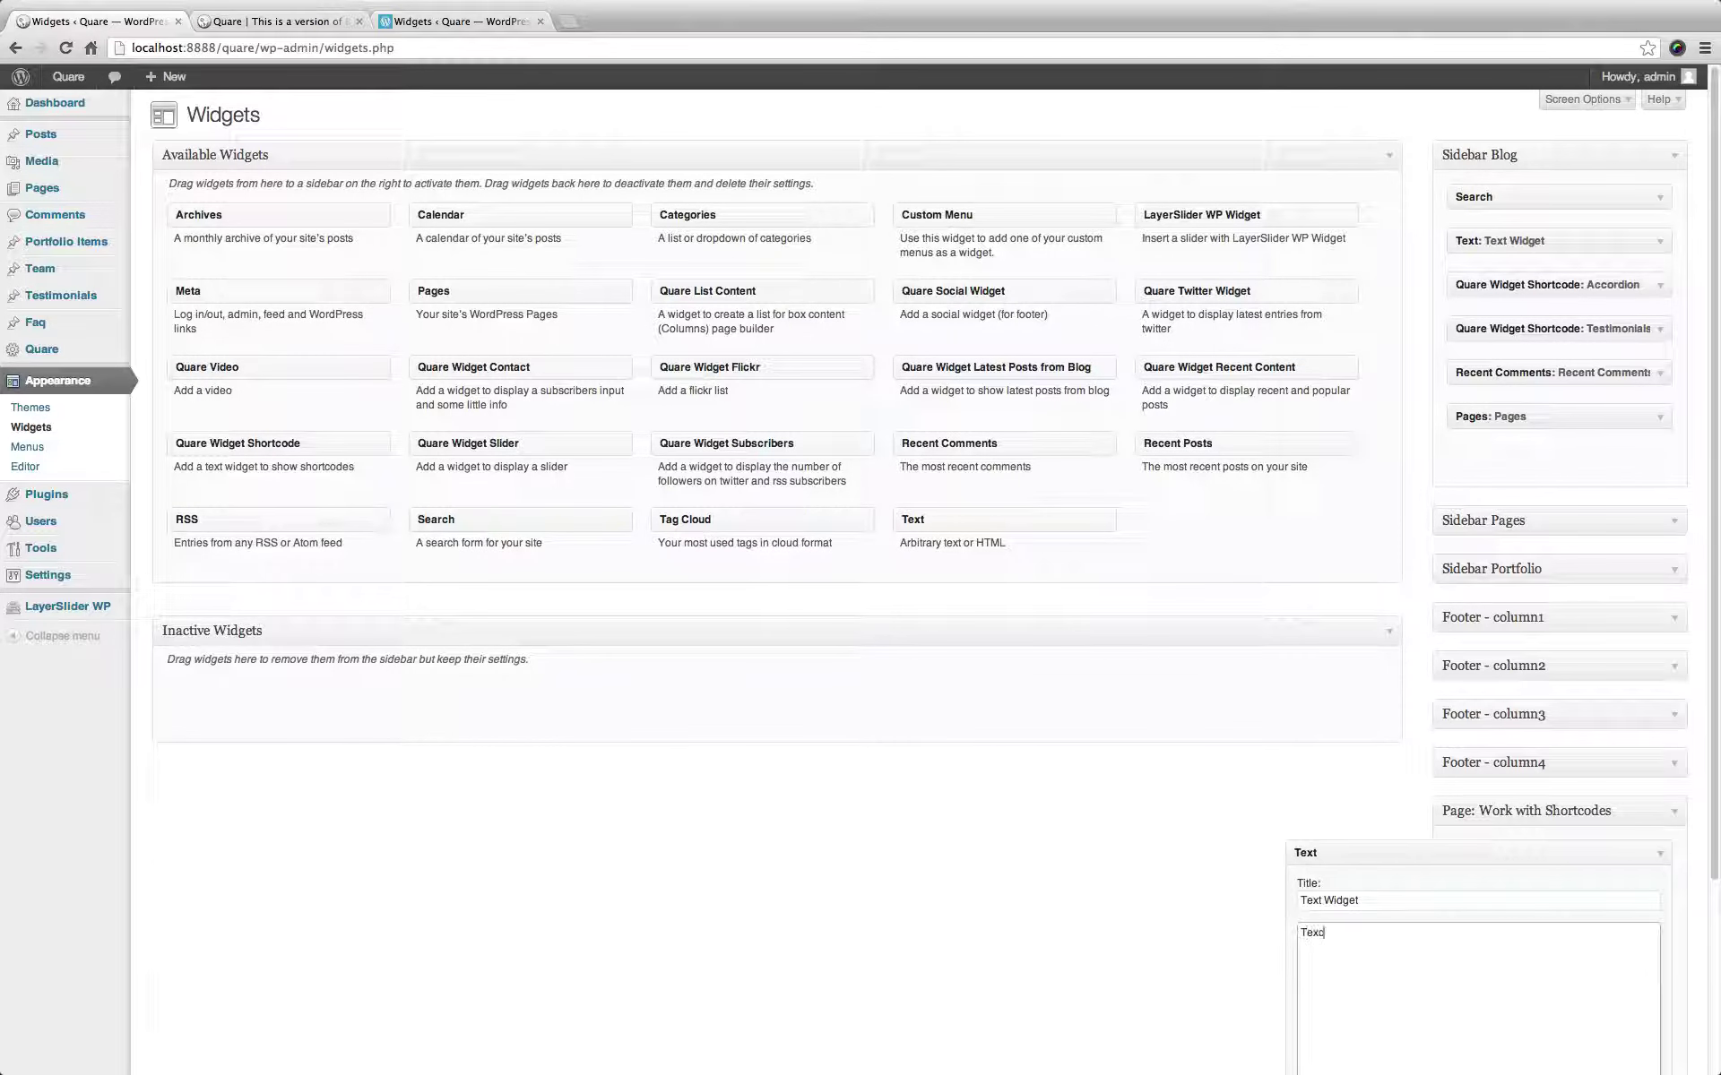
pyautogui.write(' Widget for a test sidebar')
pyautogui.click(1659, 855)
# Find "Work with Shortcodes" on the second page of the local Pages list and view it in a new browser tab.
pyautogui.moveTo(11, 279)
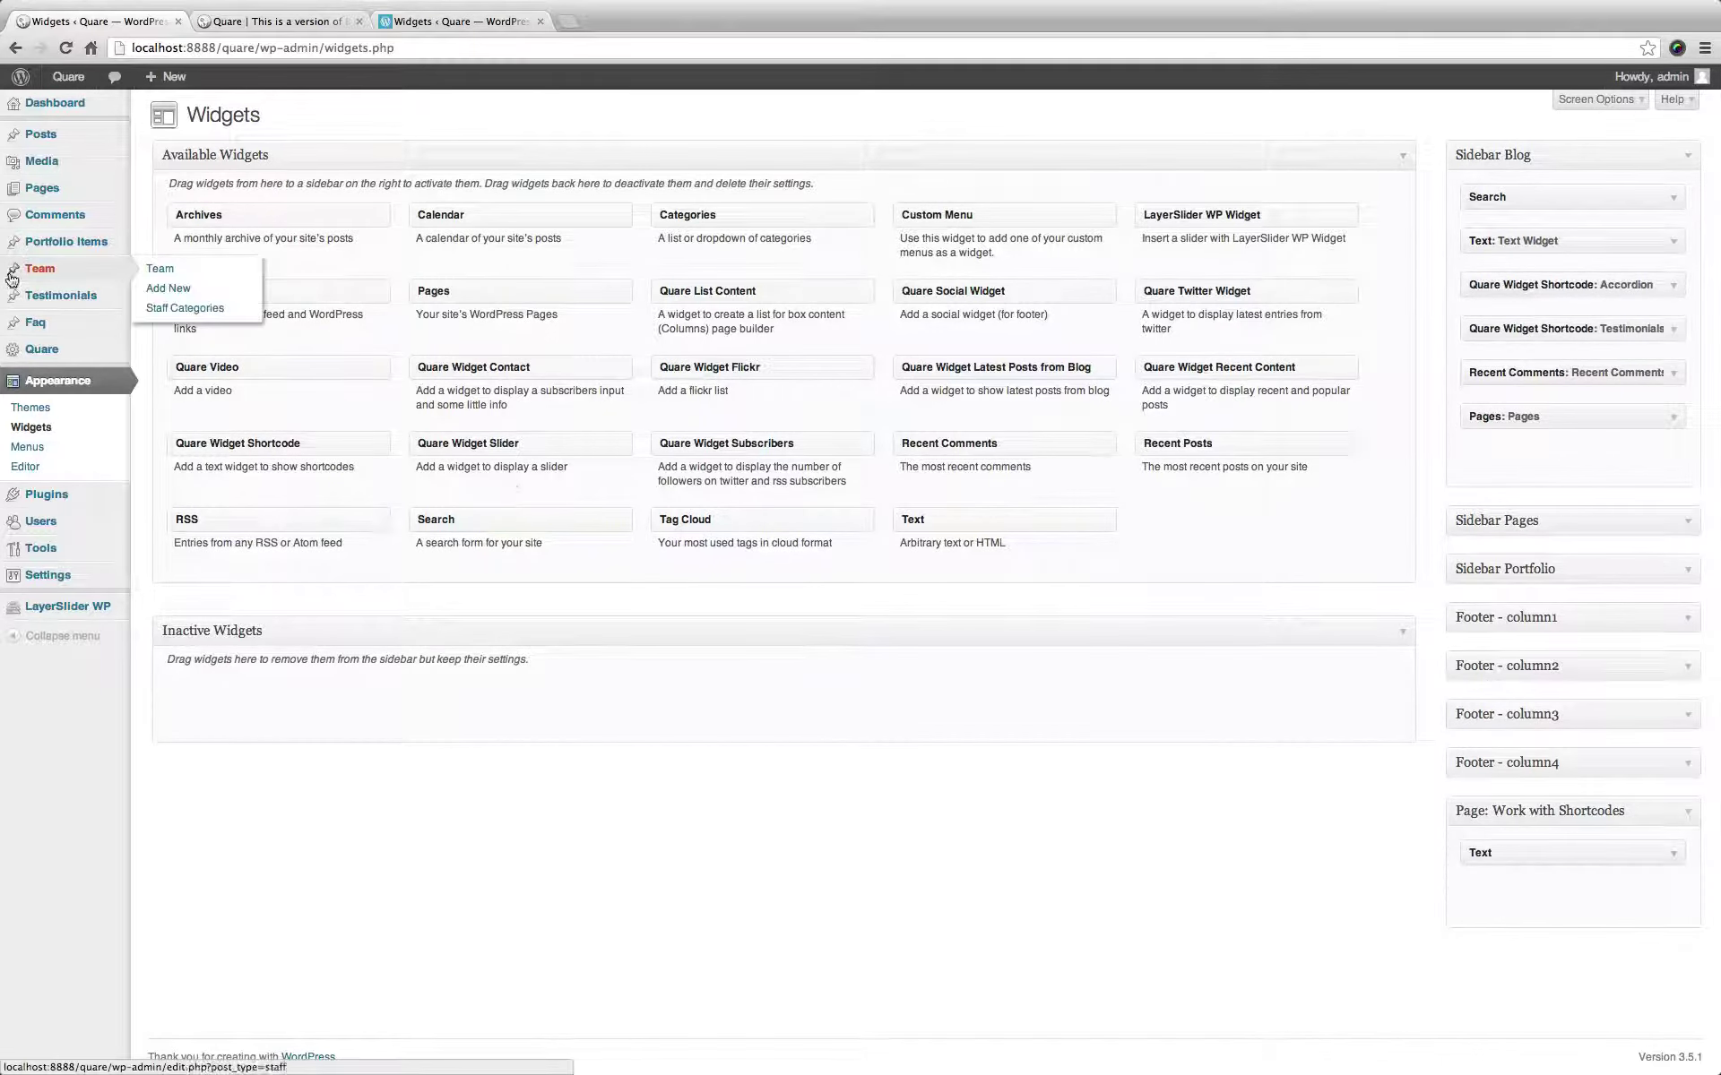
pyautogui.click(40, 190)
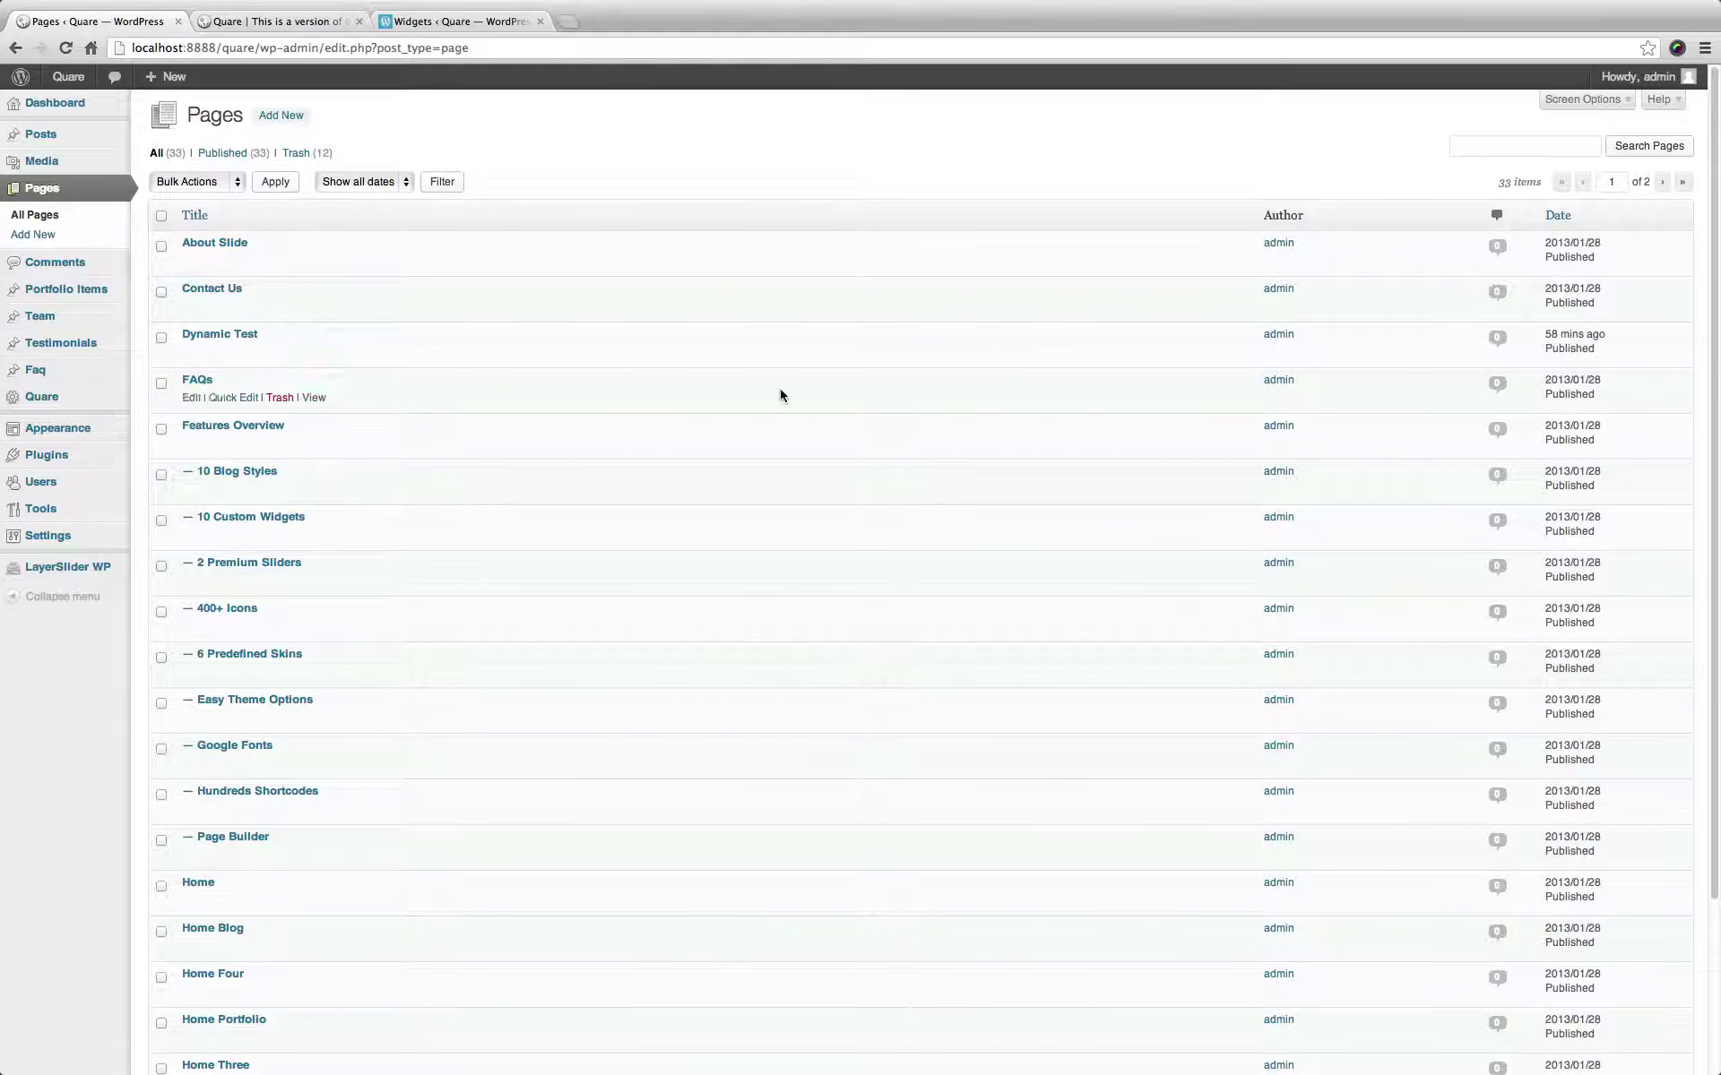
pyautogui.moveTo(1716, 251); pyautogui.dragTo(1717, 565)
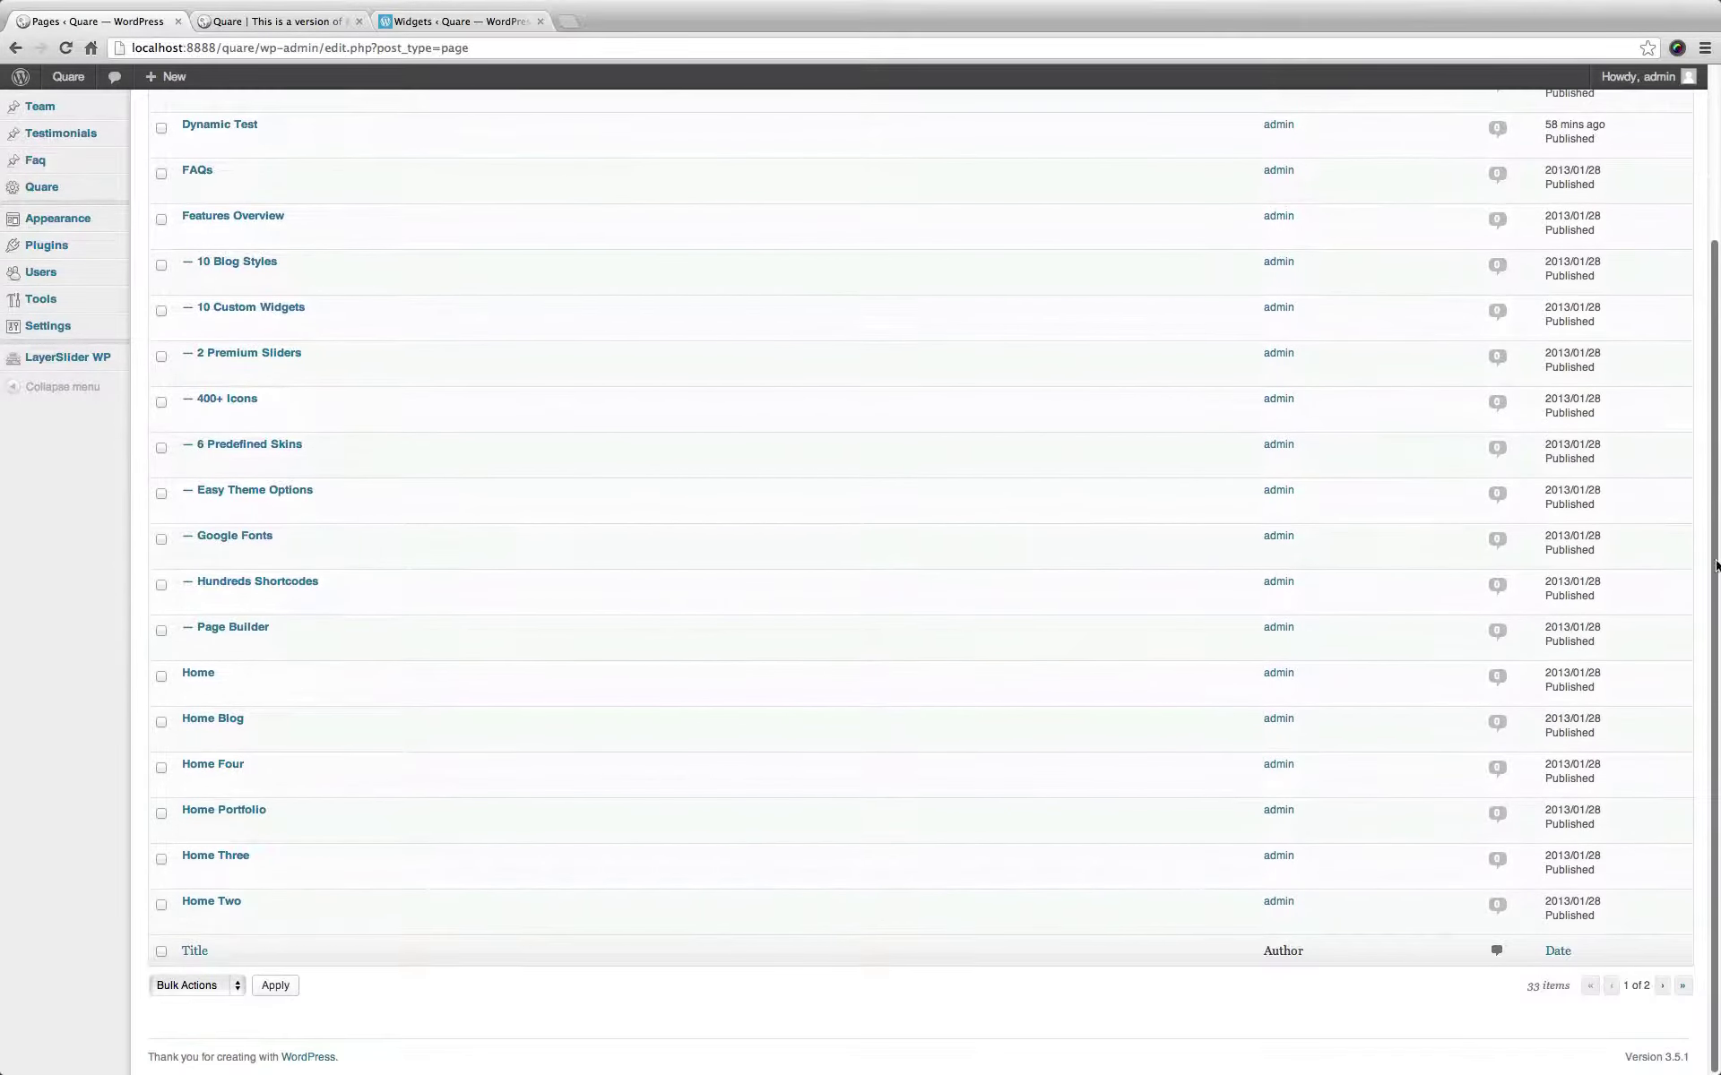
pyautogui.click(1663, 986)
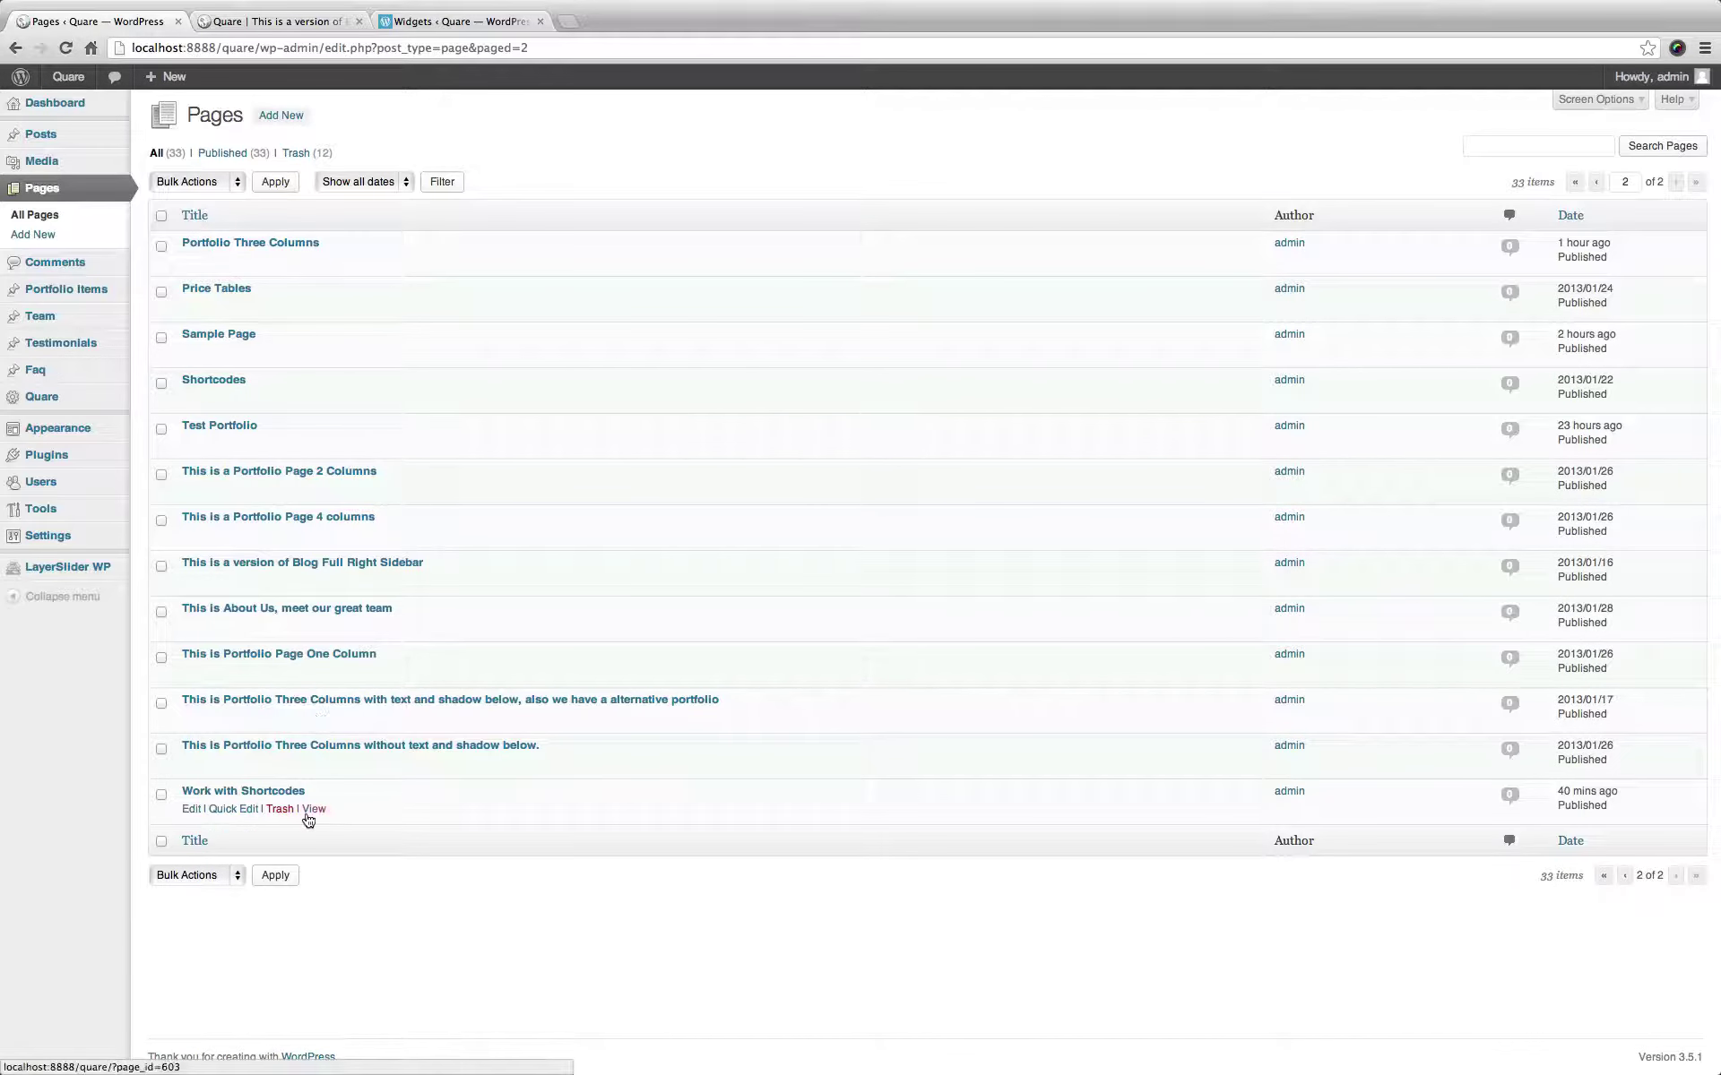
pyautogui.rightClick(313, 810)
pyautogui.click(398, 821)
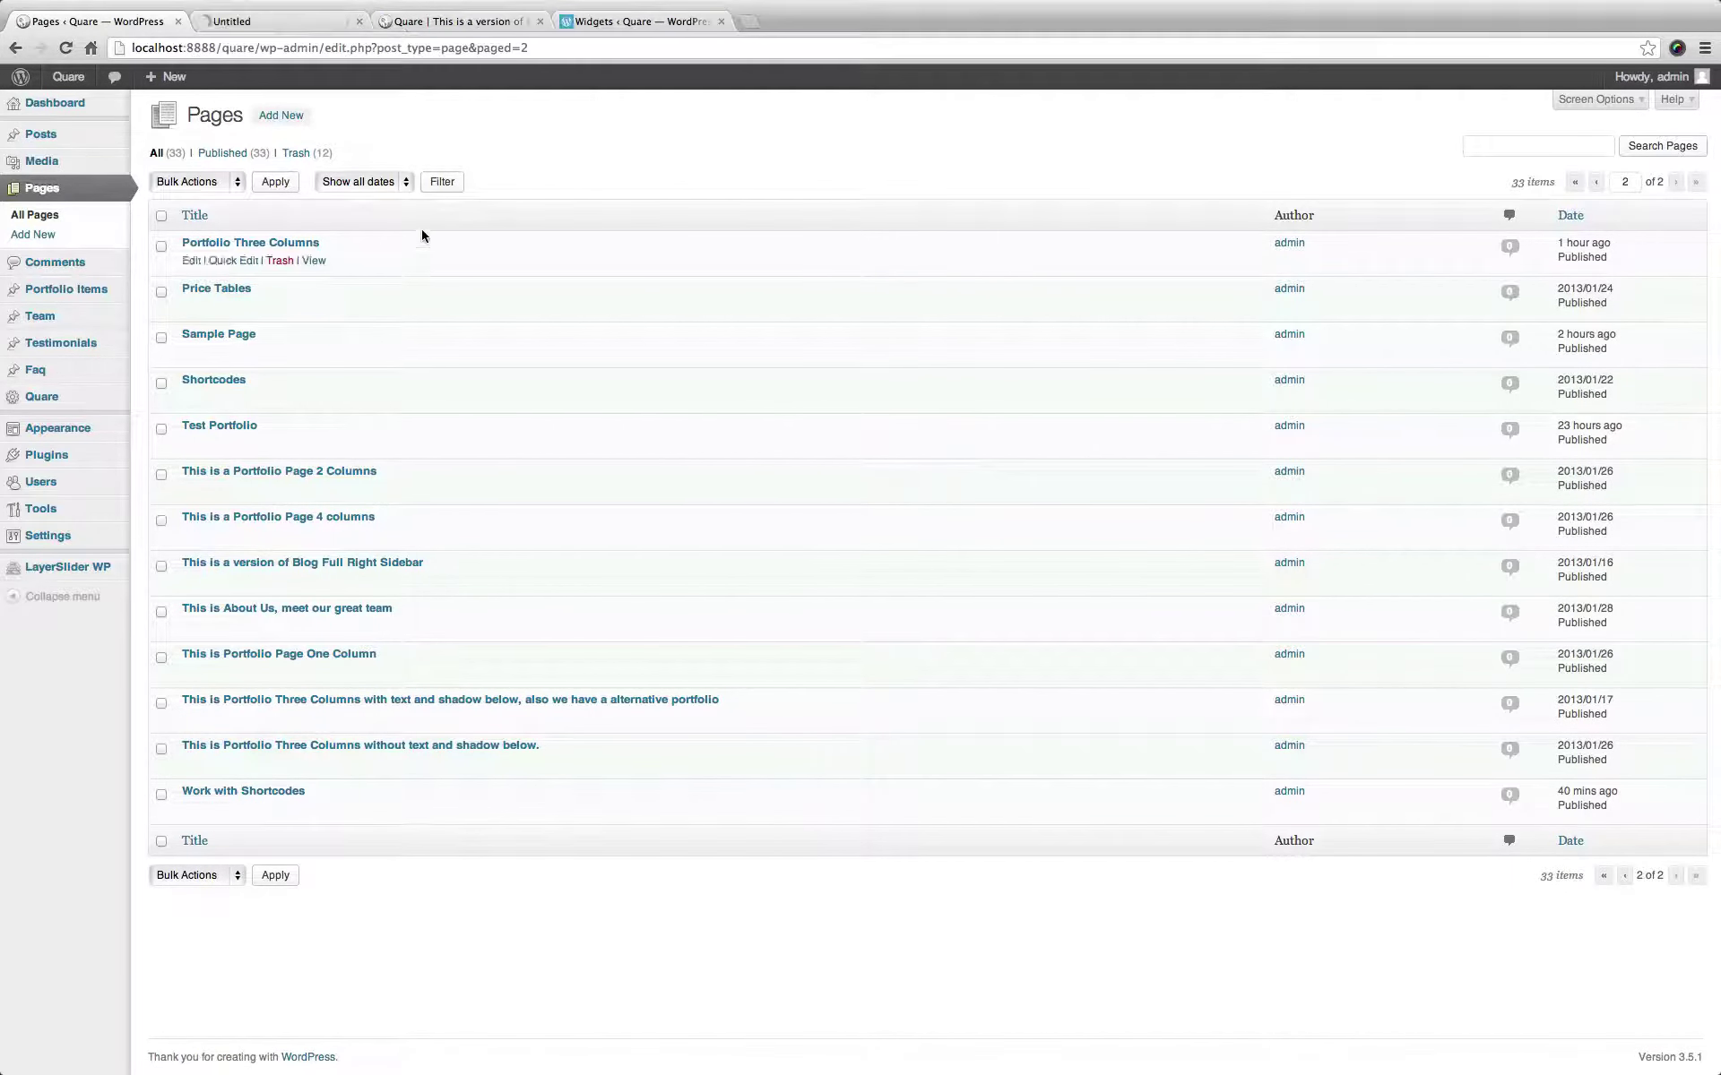
pyautogui.click(276, 21)
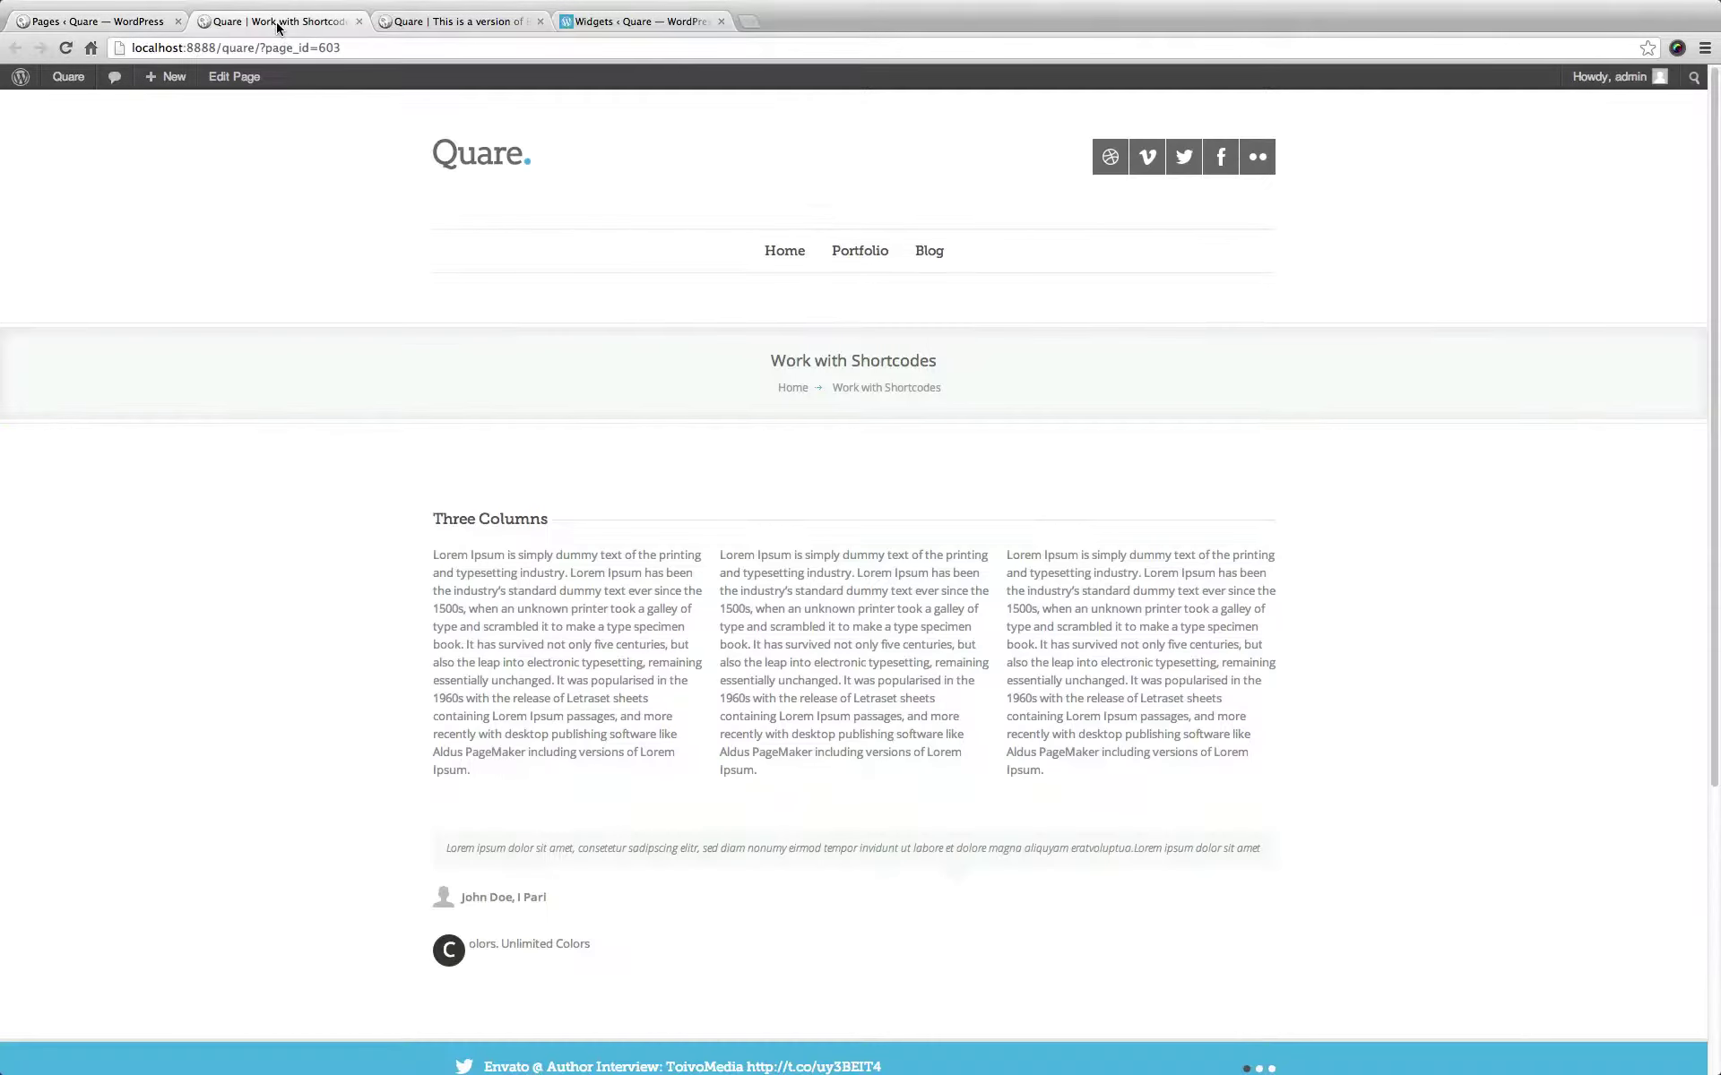
# Set the "Work with Shortcodes" page layout to Right sidebar, update the page and reload its live view.
pyautogui.click(187, 23)
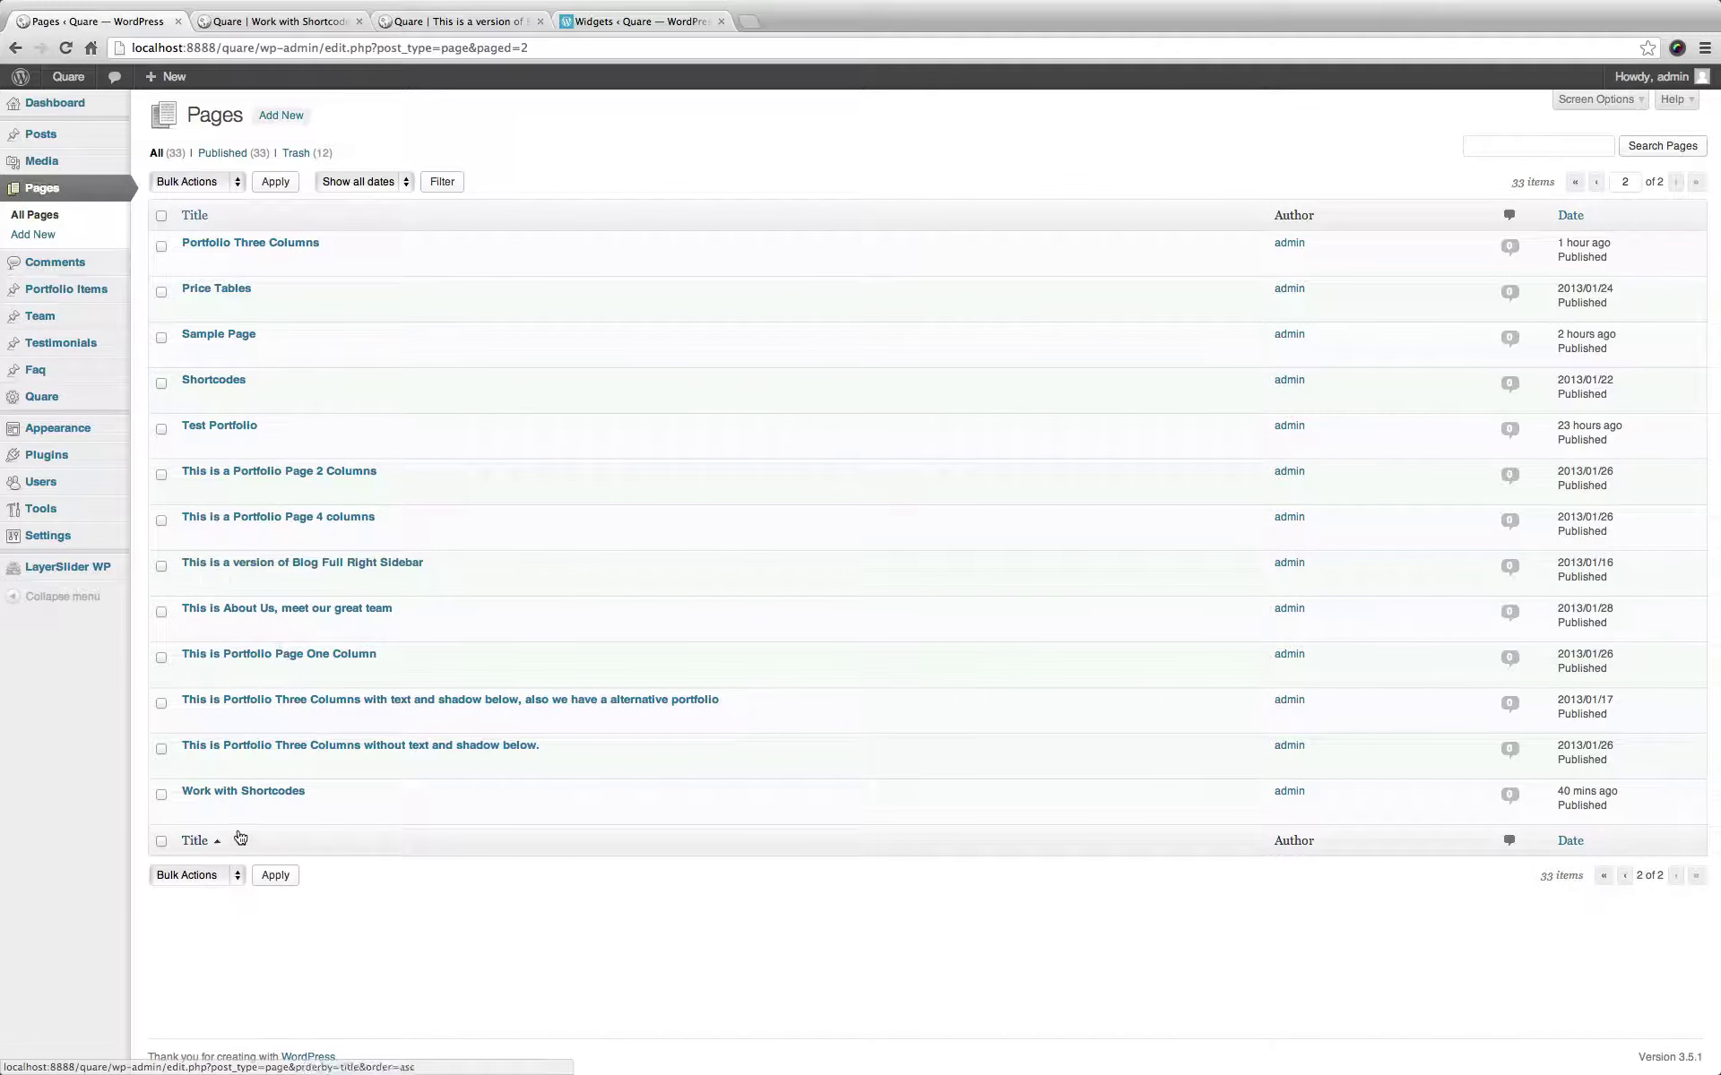
pyautogui.click(191, 809)
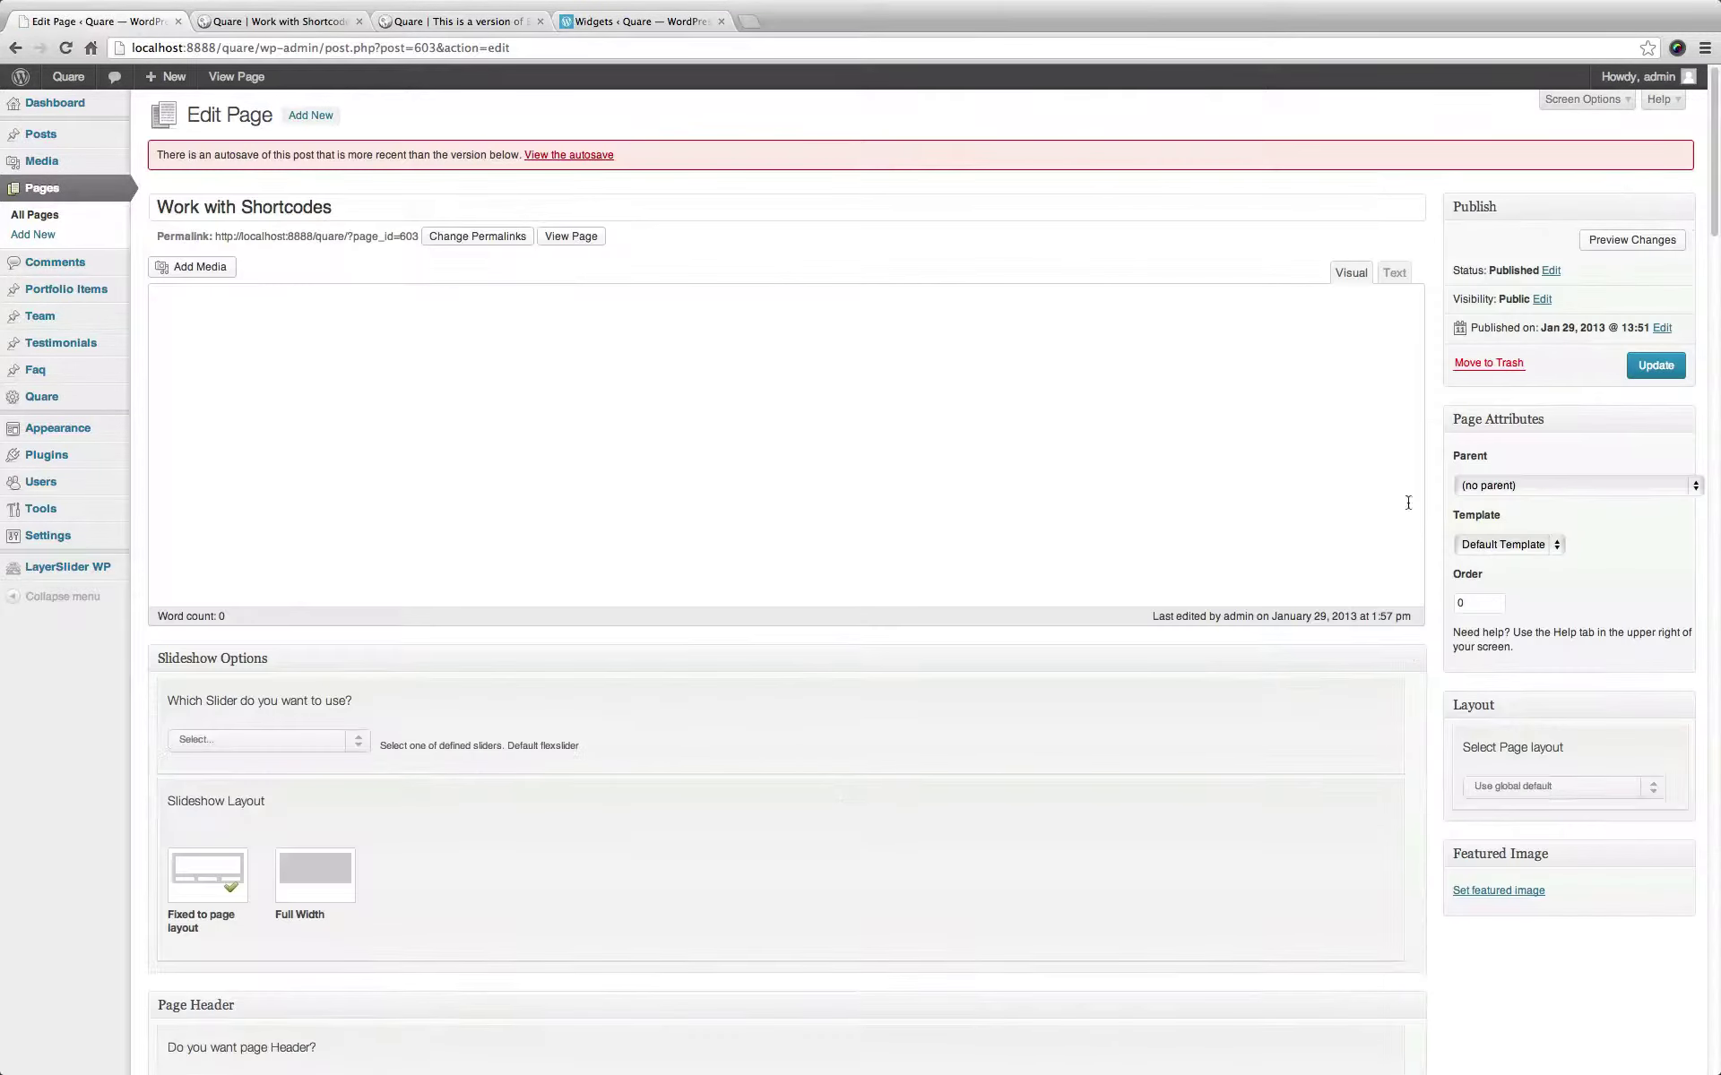
pyautogui.click(1540, 786)
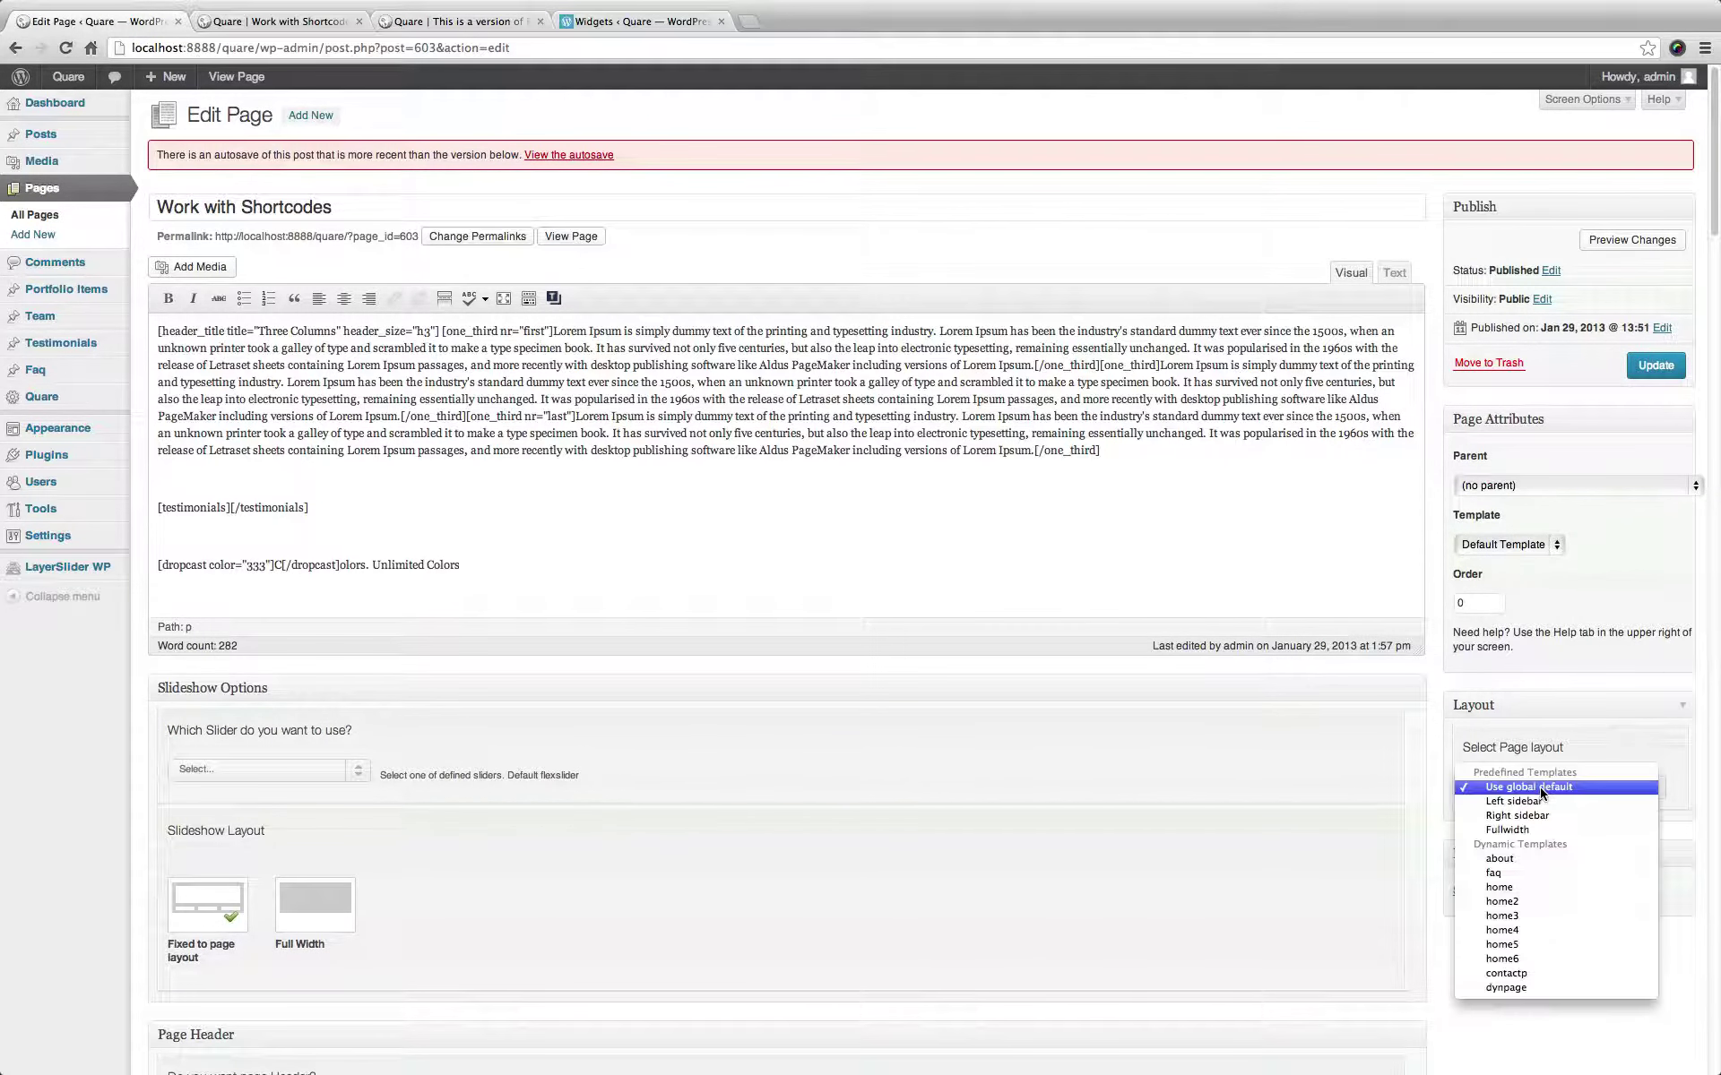
pyautogui.click(1523, 815)
pyautogui.click(1654, 366)
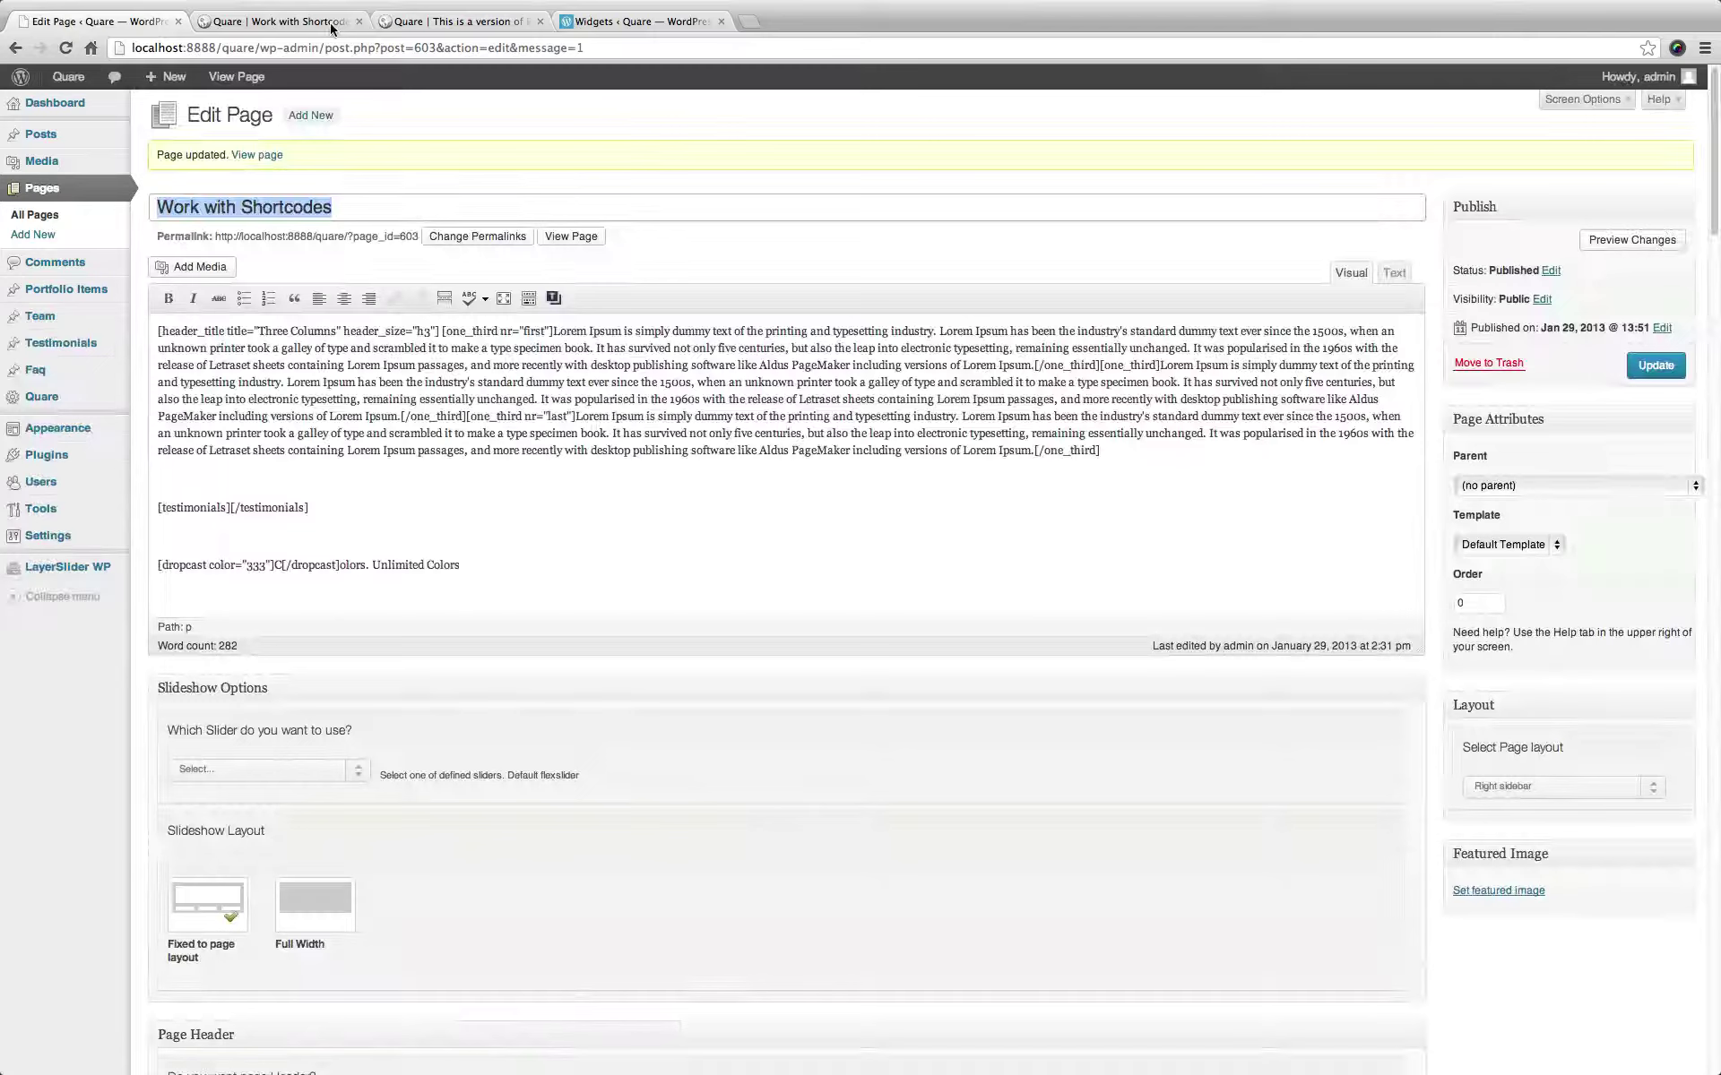
pyautogui.click(330, 29)
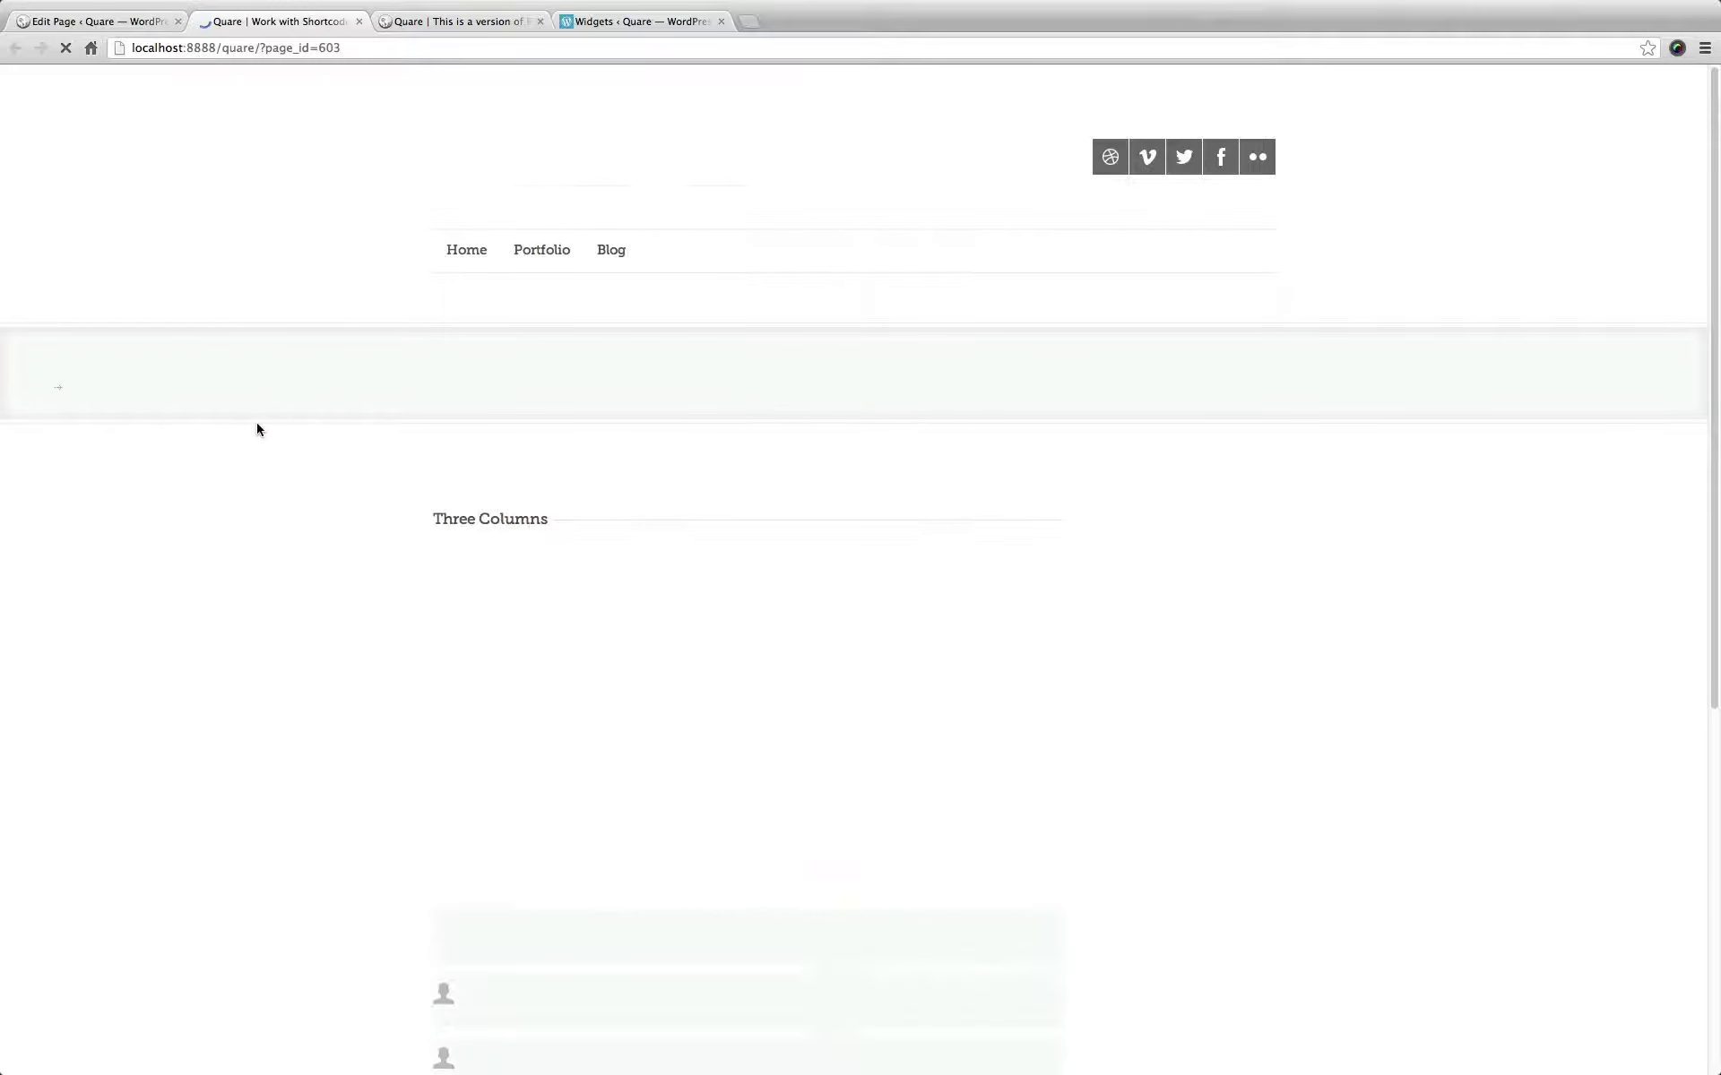
# Go back to the admin tab, open the Widgets page and expand the "Page: Work with Shortcodes" sidebar.
pyautogui.click(141, 30)
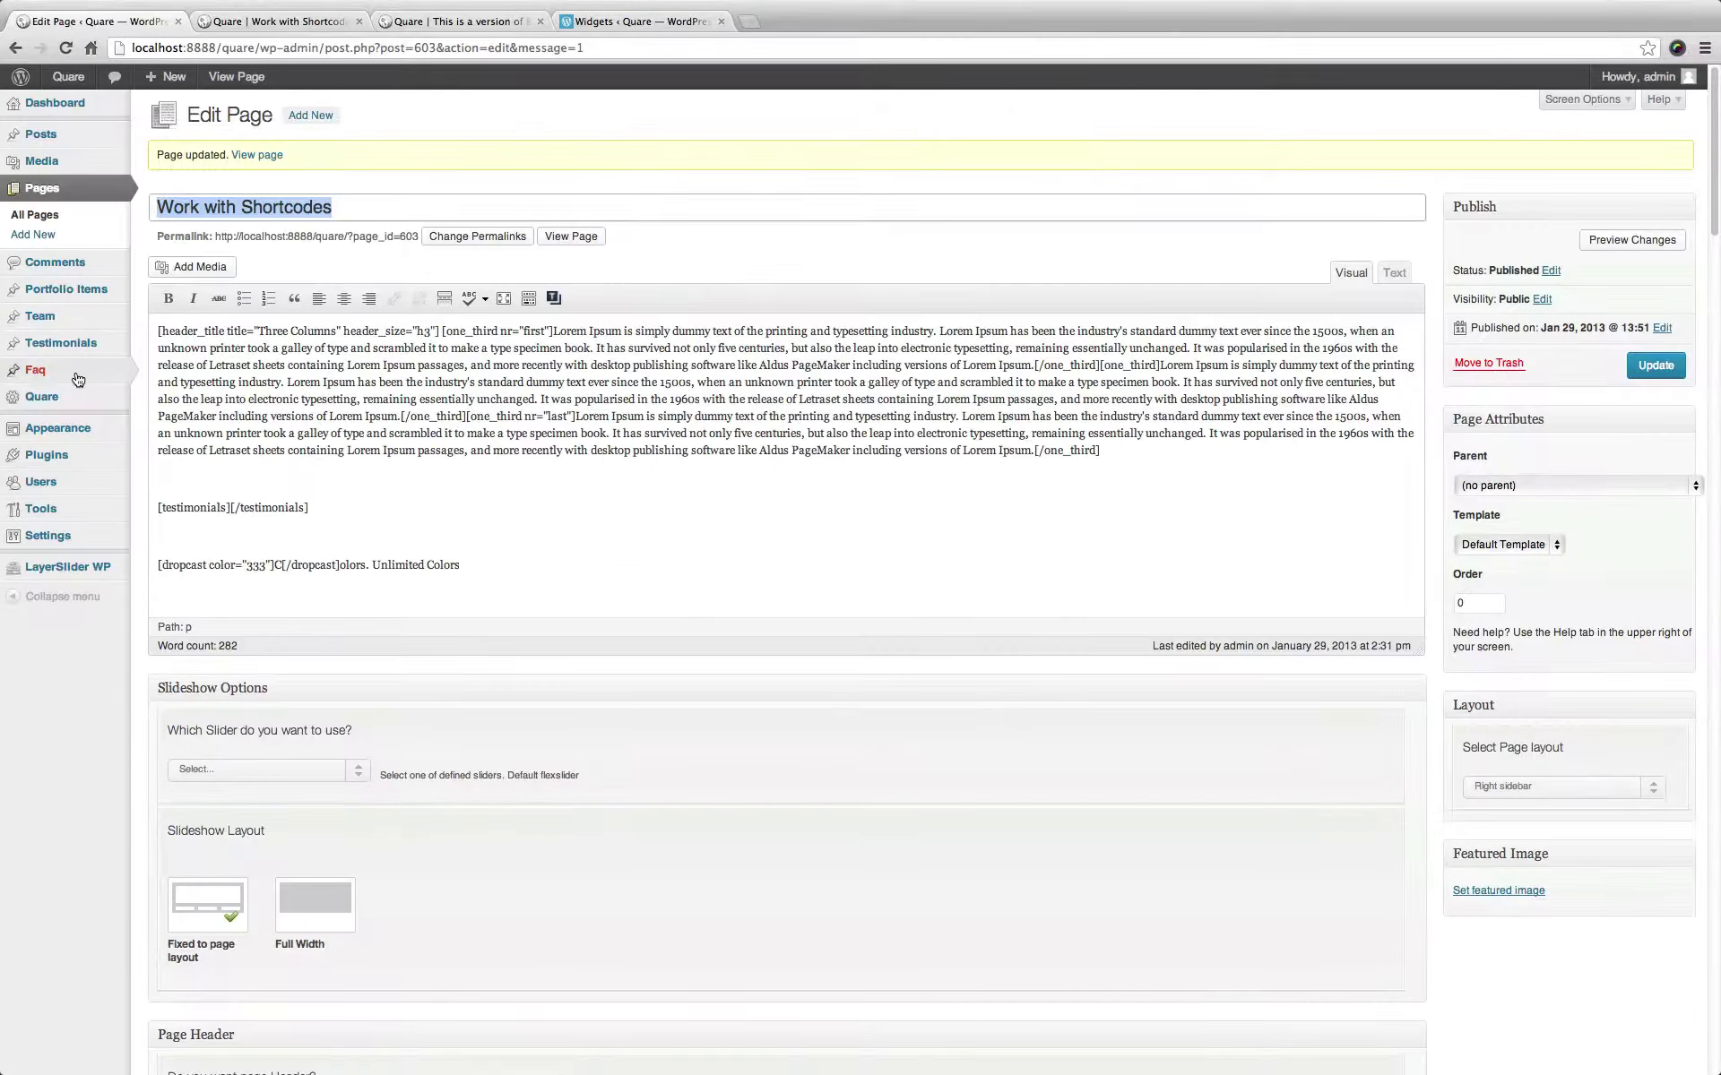
pyautogui.moveTo(89, 429)
pyautogui.click(167, 448)
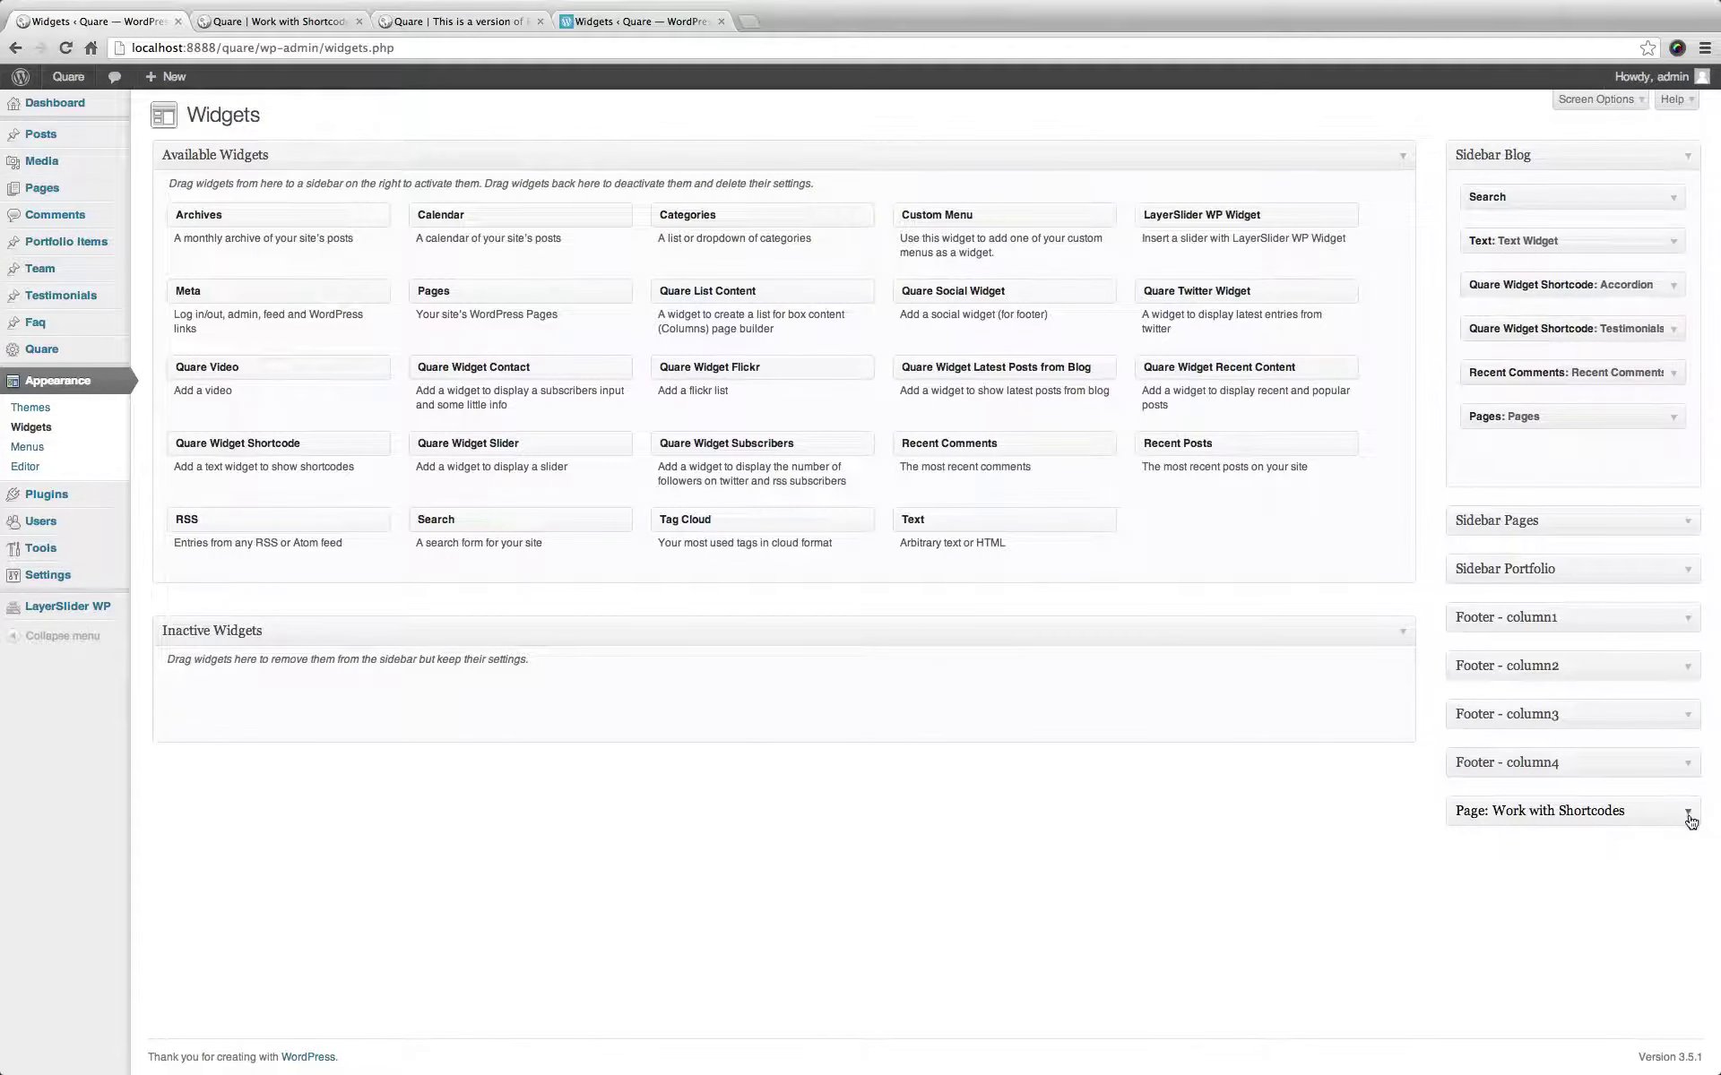
pyautogui.click(1690, 817)
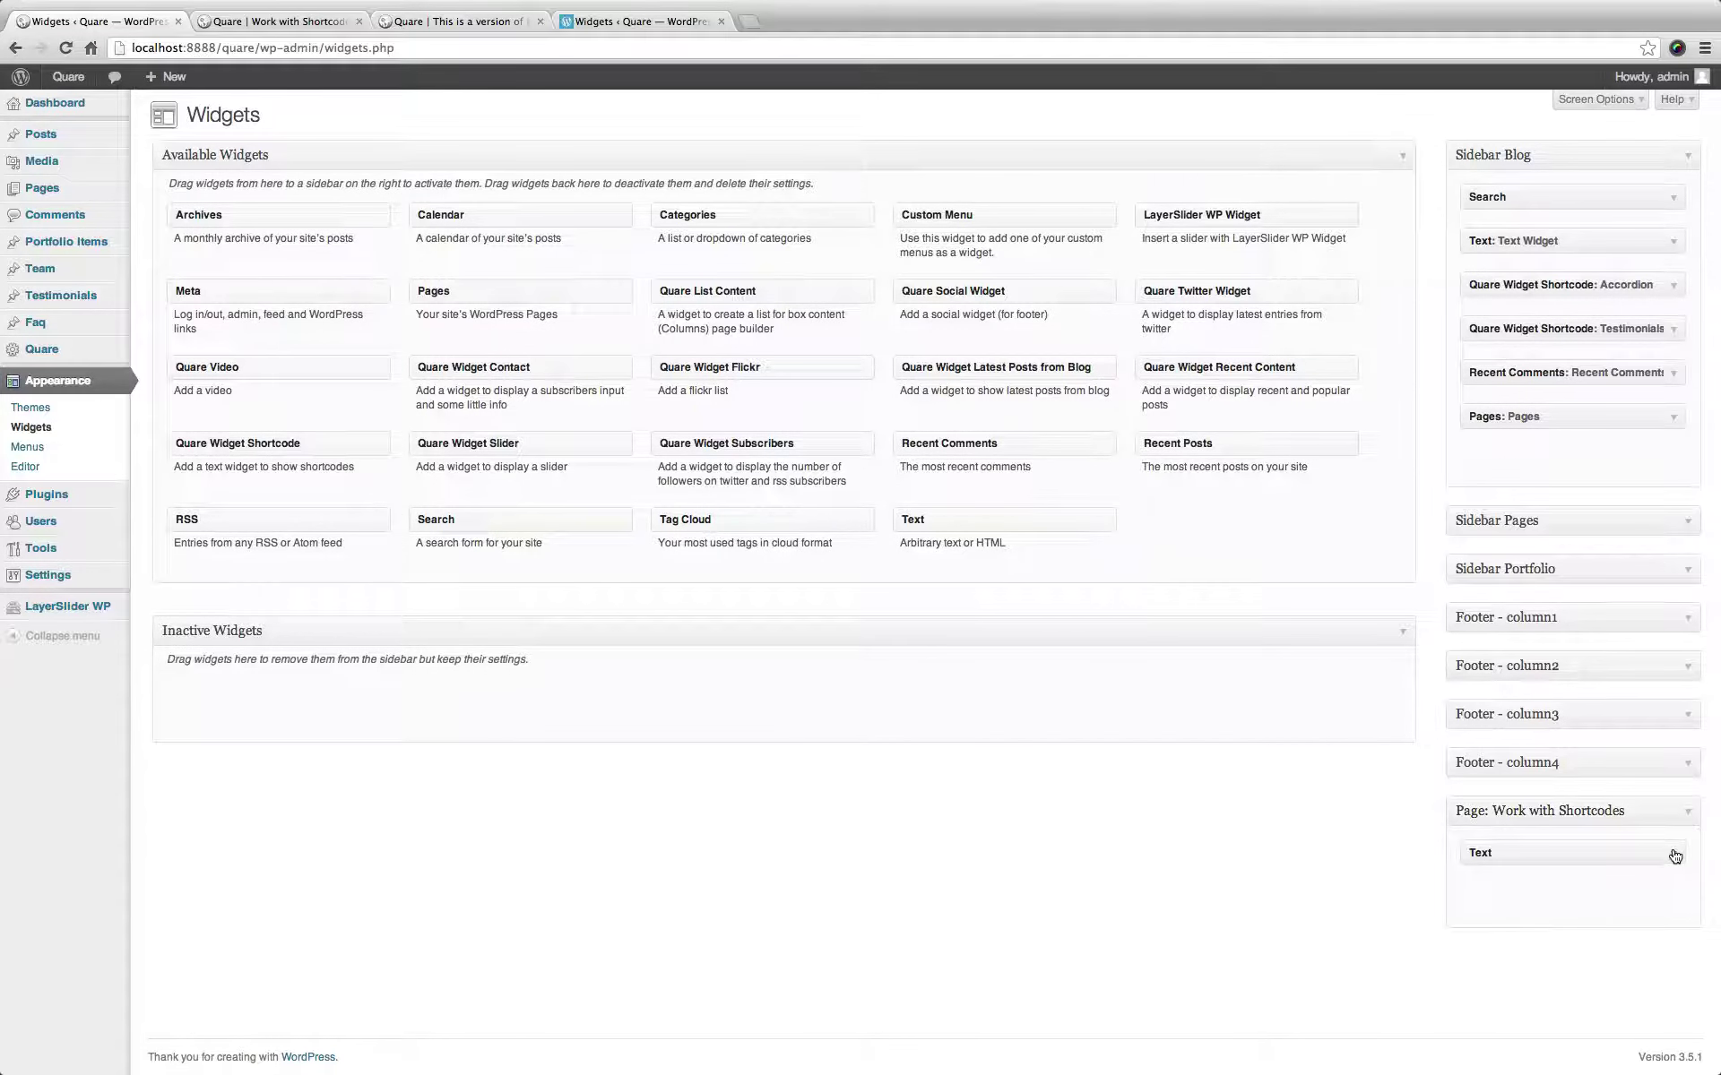
# Fill in the Text widget of the "Page: Work with Shortcodes" sidebar with title "Text Widget" and text "Work with shortcodes test widget", and collapse it.
pyautogui.click(1674, 856)
pyautogui.click(1571, 902)
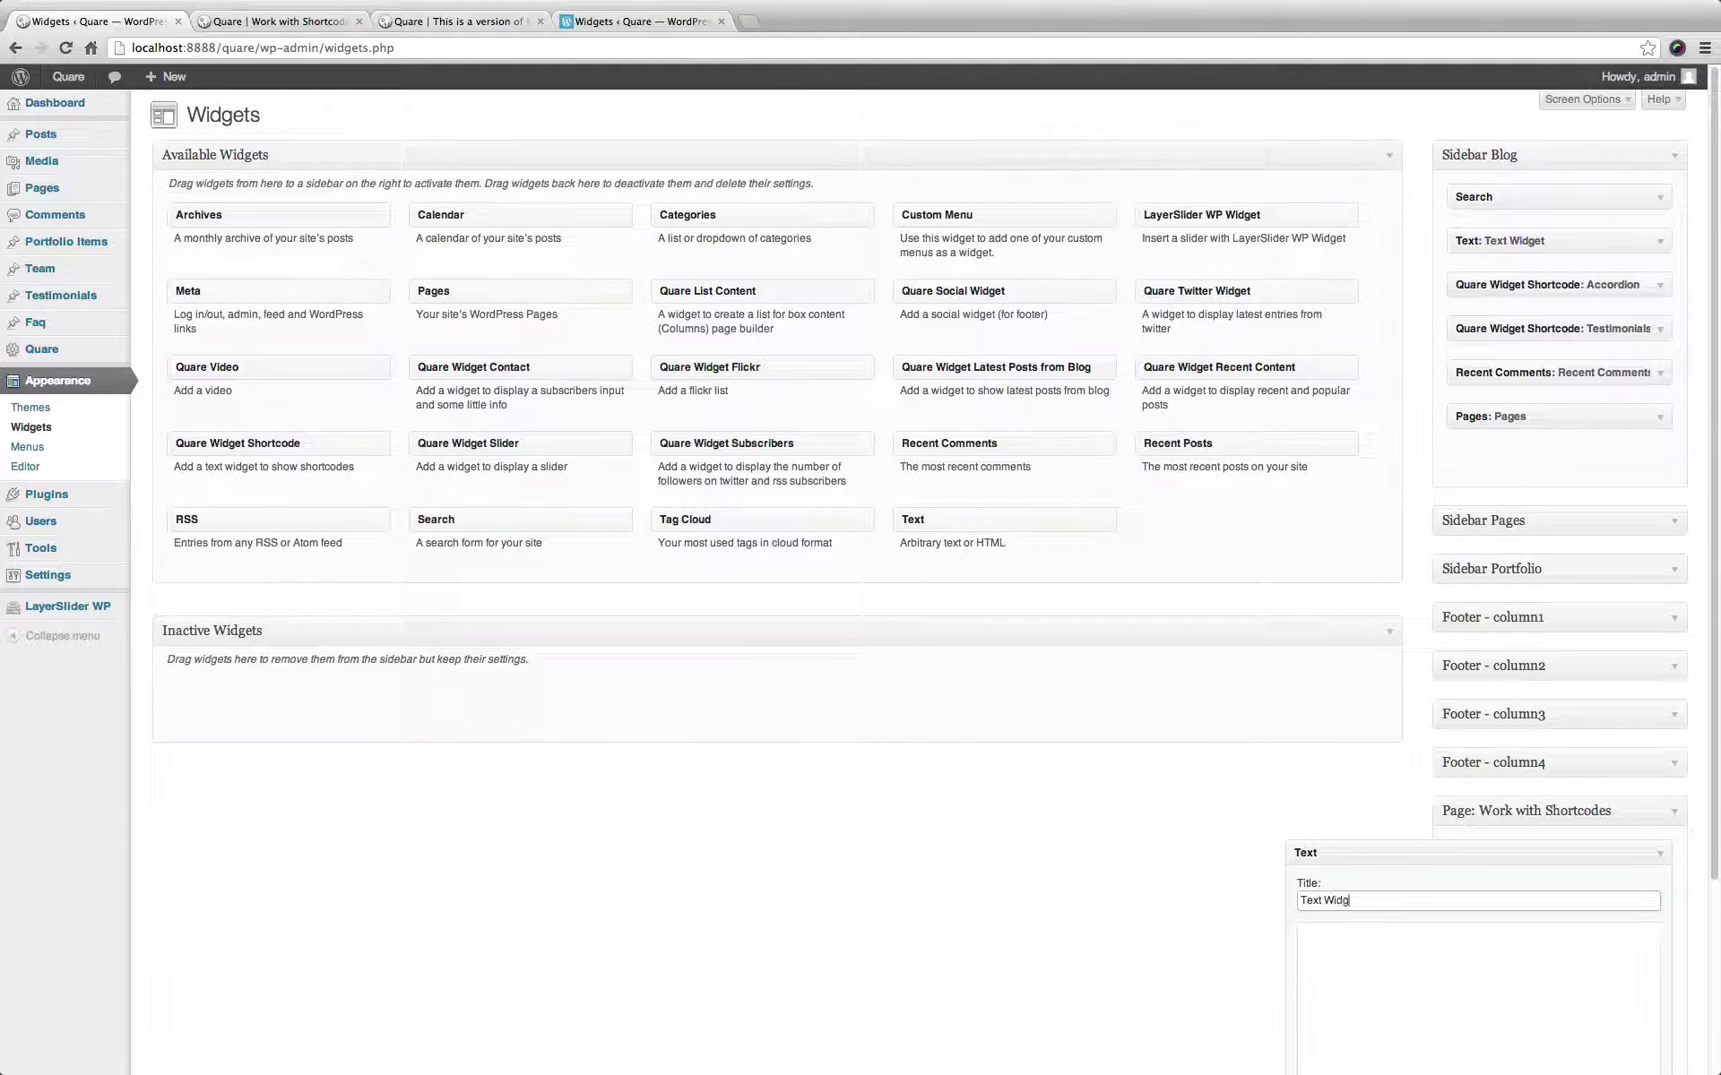
pyautogui.click(1490, 986)
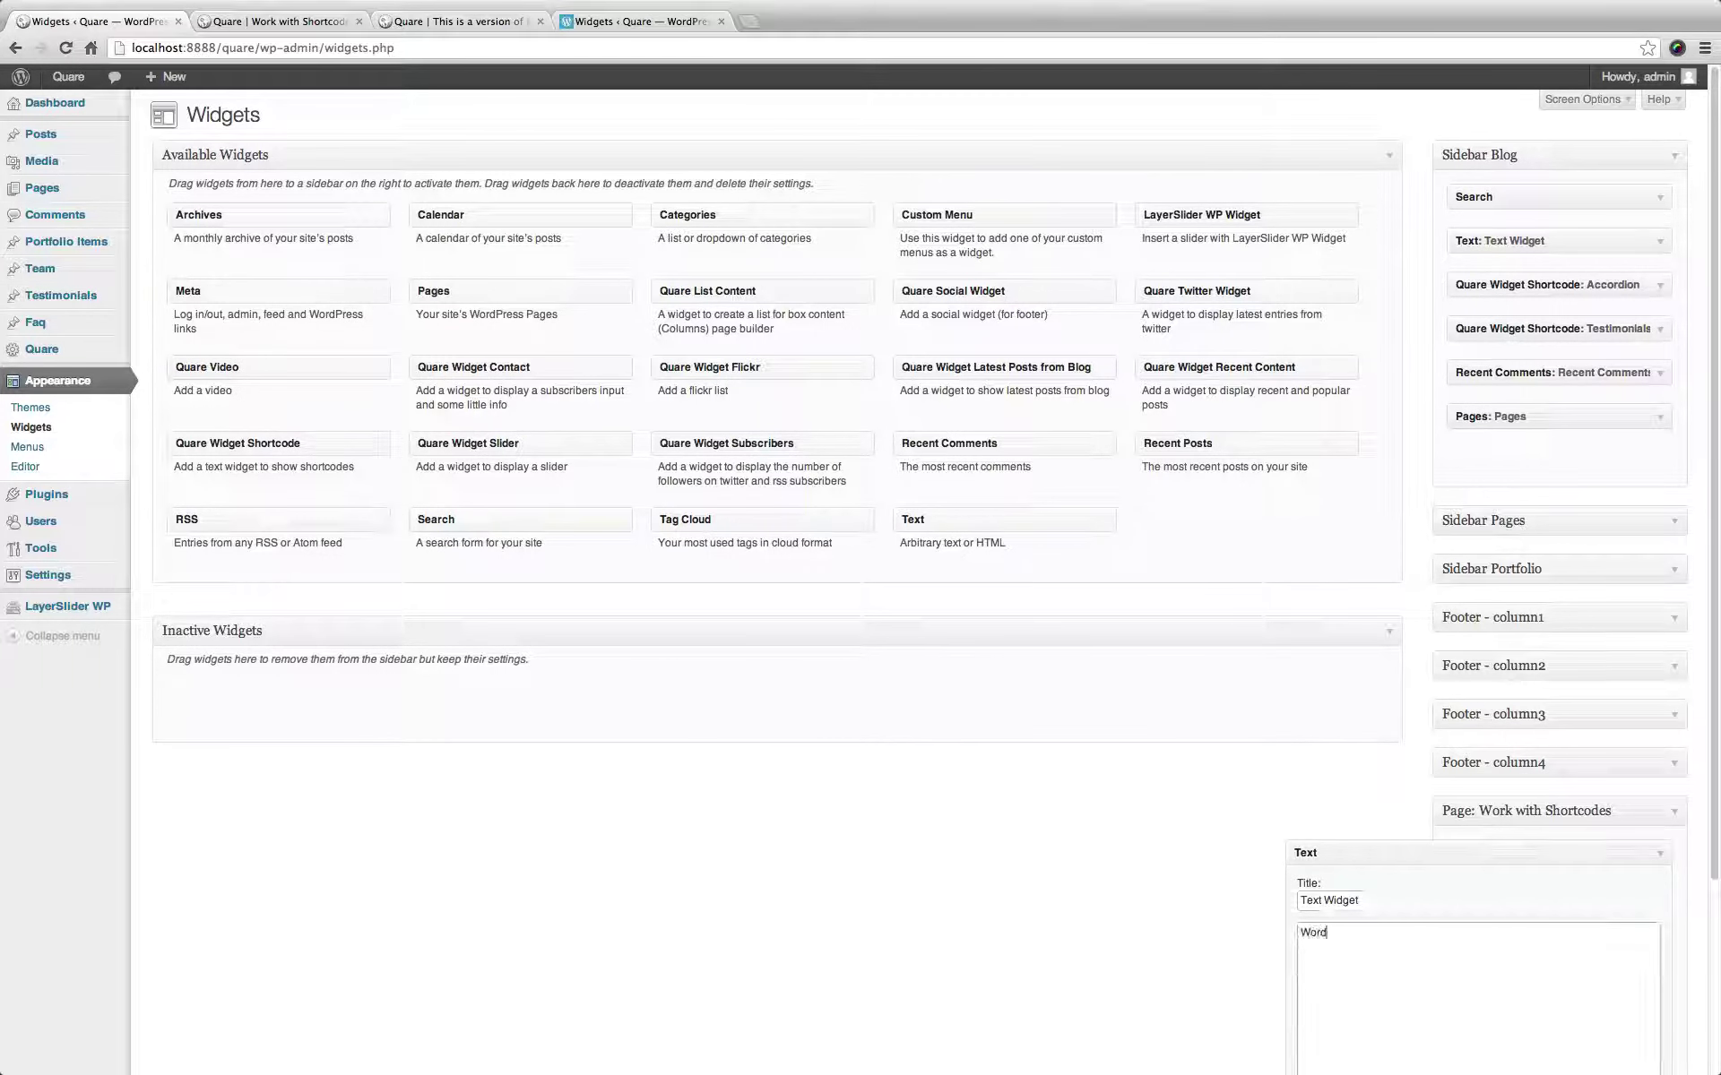
pyautogui.write('Word')
pyautogui.press('BackSpace')
pyautogui.write('k with shortcodes test widget')
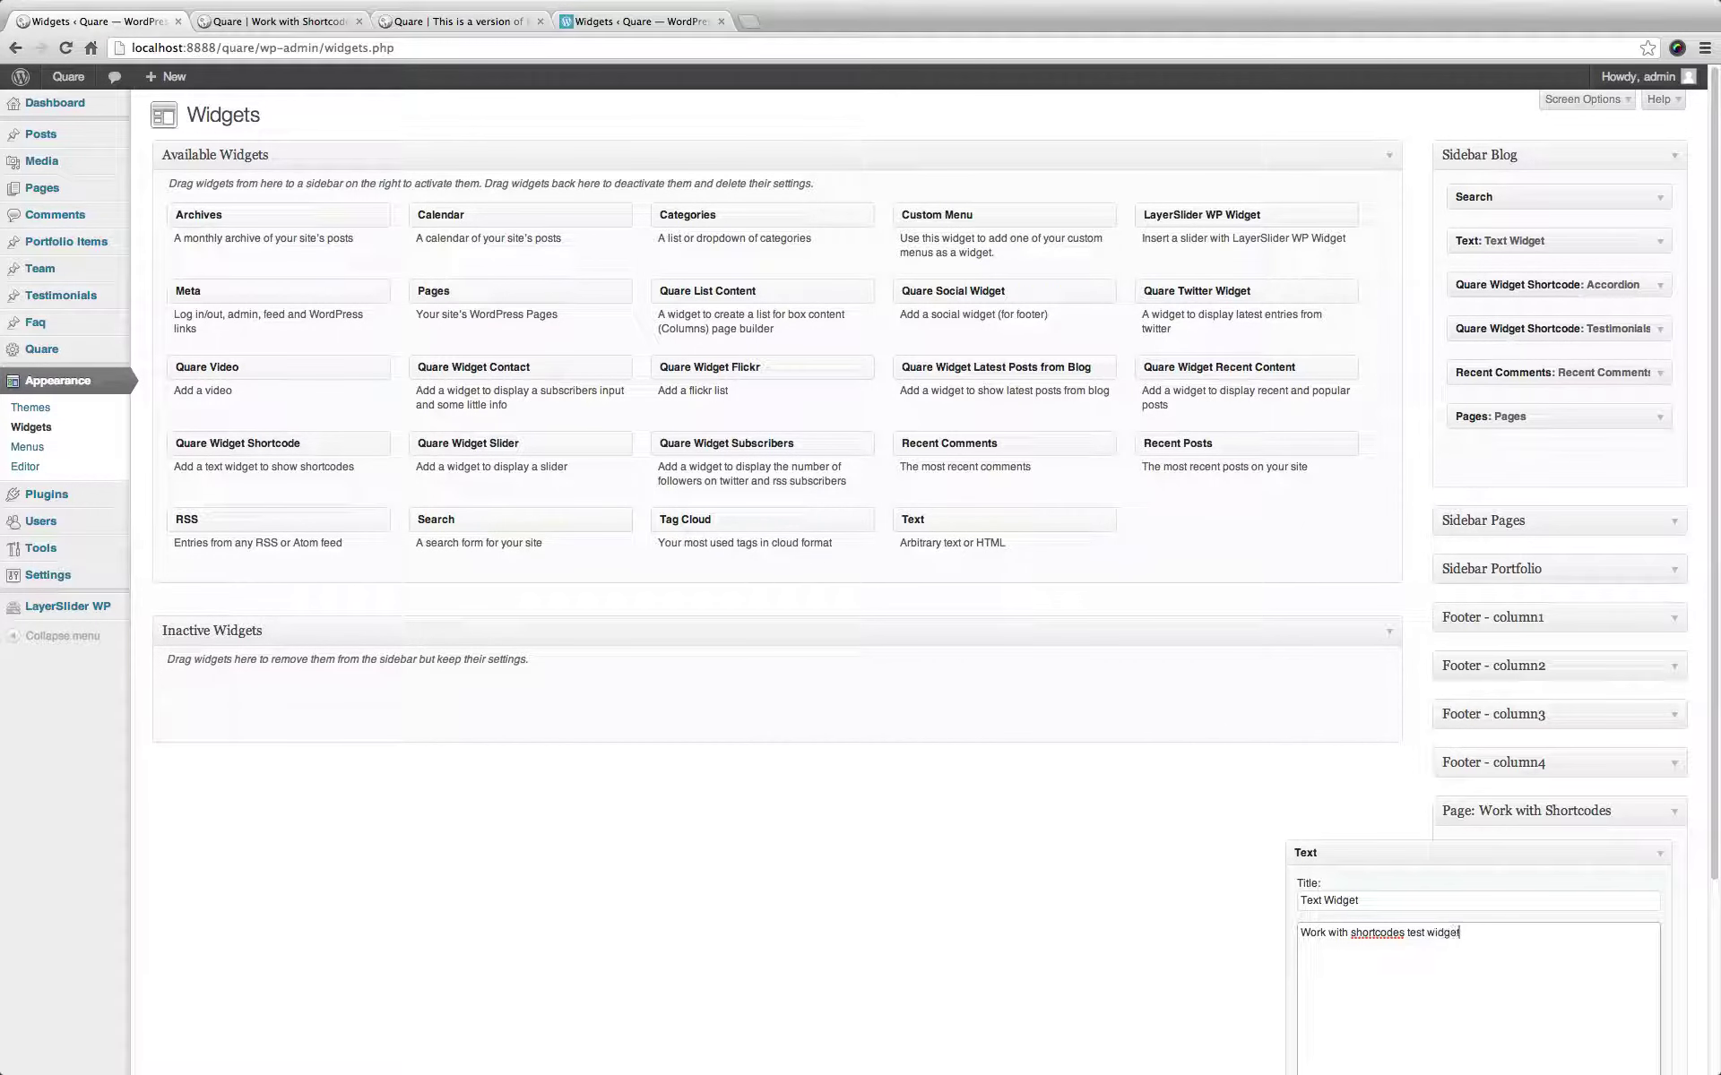
pyautogui.click(1663, 856)
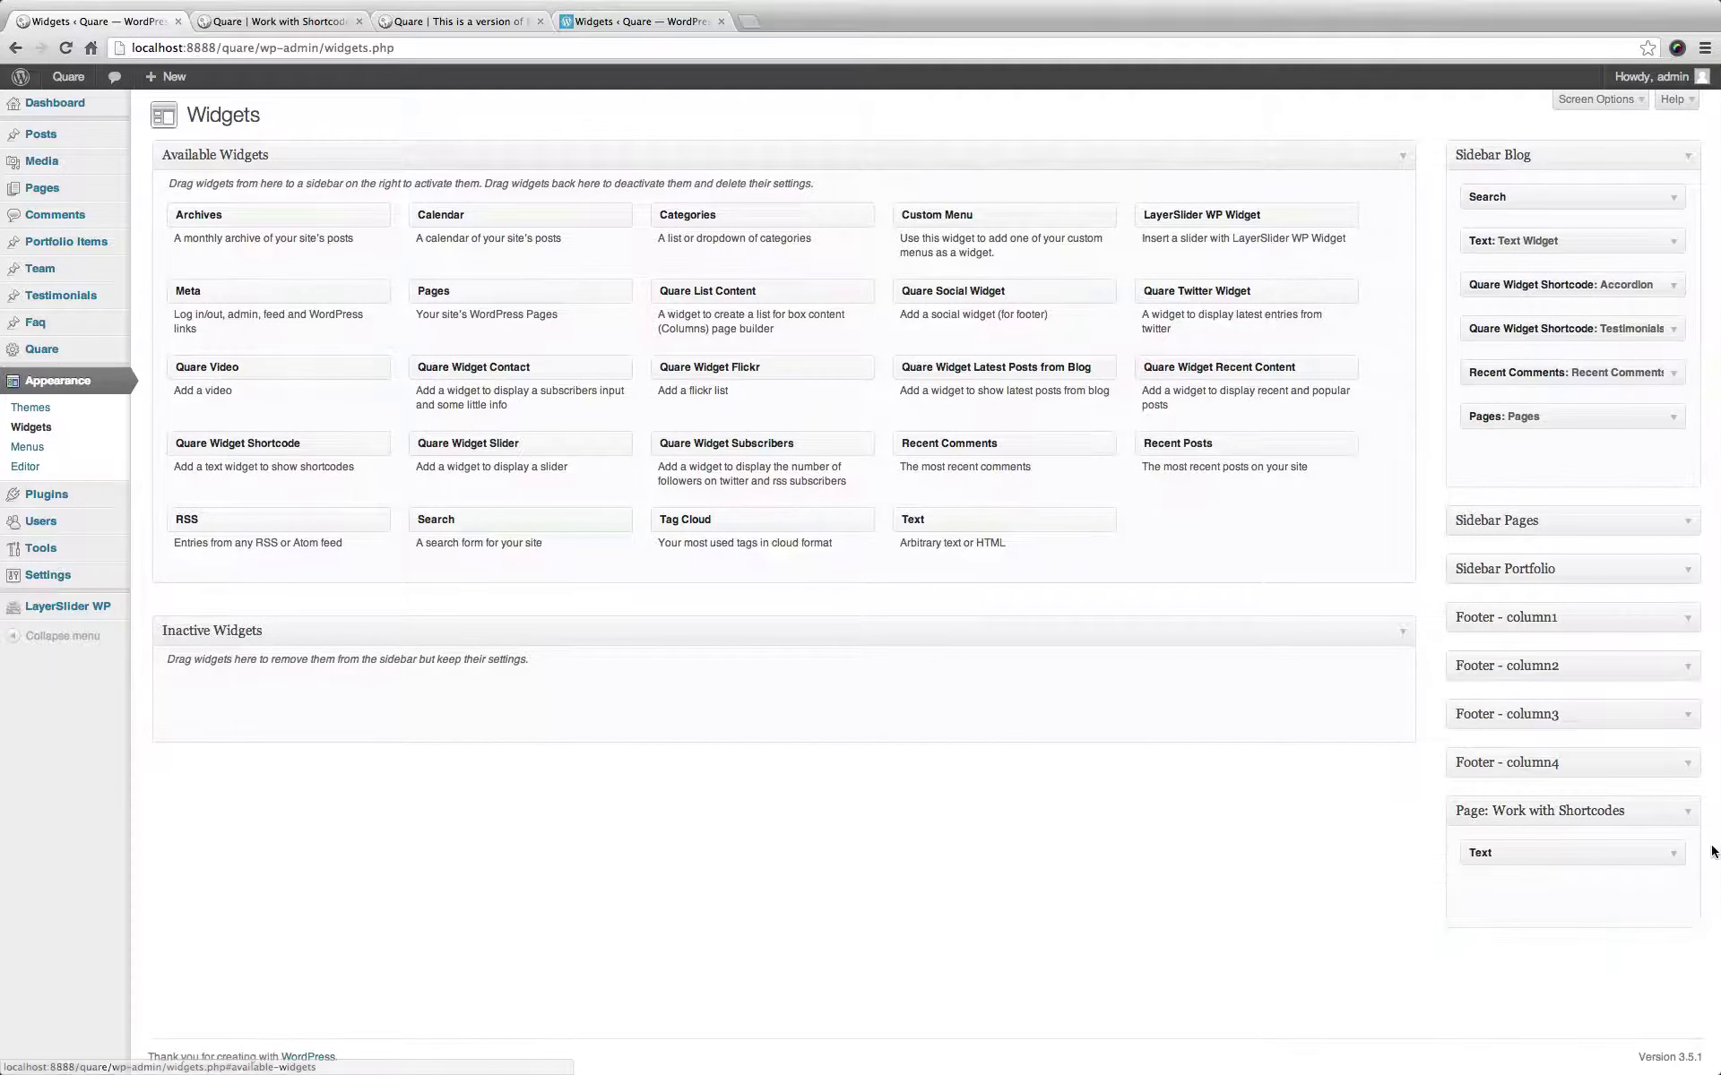
# Save the Text widget in the "Page: Work with Shortcodes" sidebar, collapse it and reload the page's live view.
pyautogui.click(1666, 858)
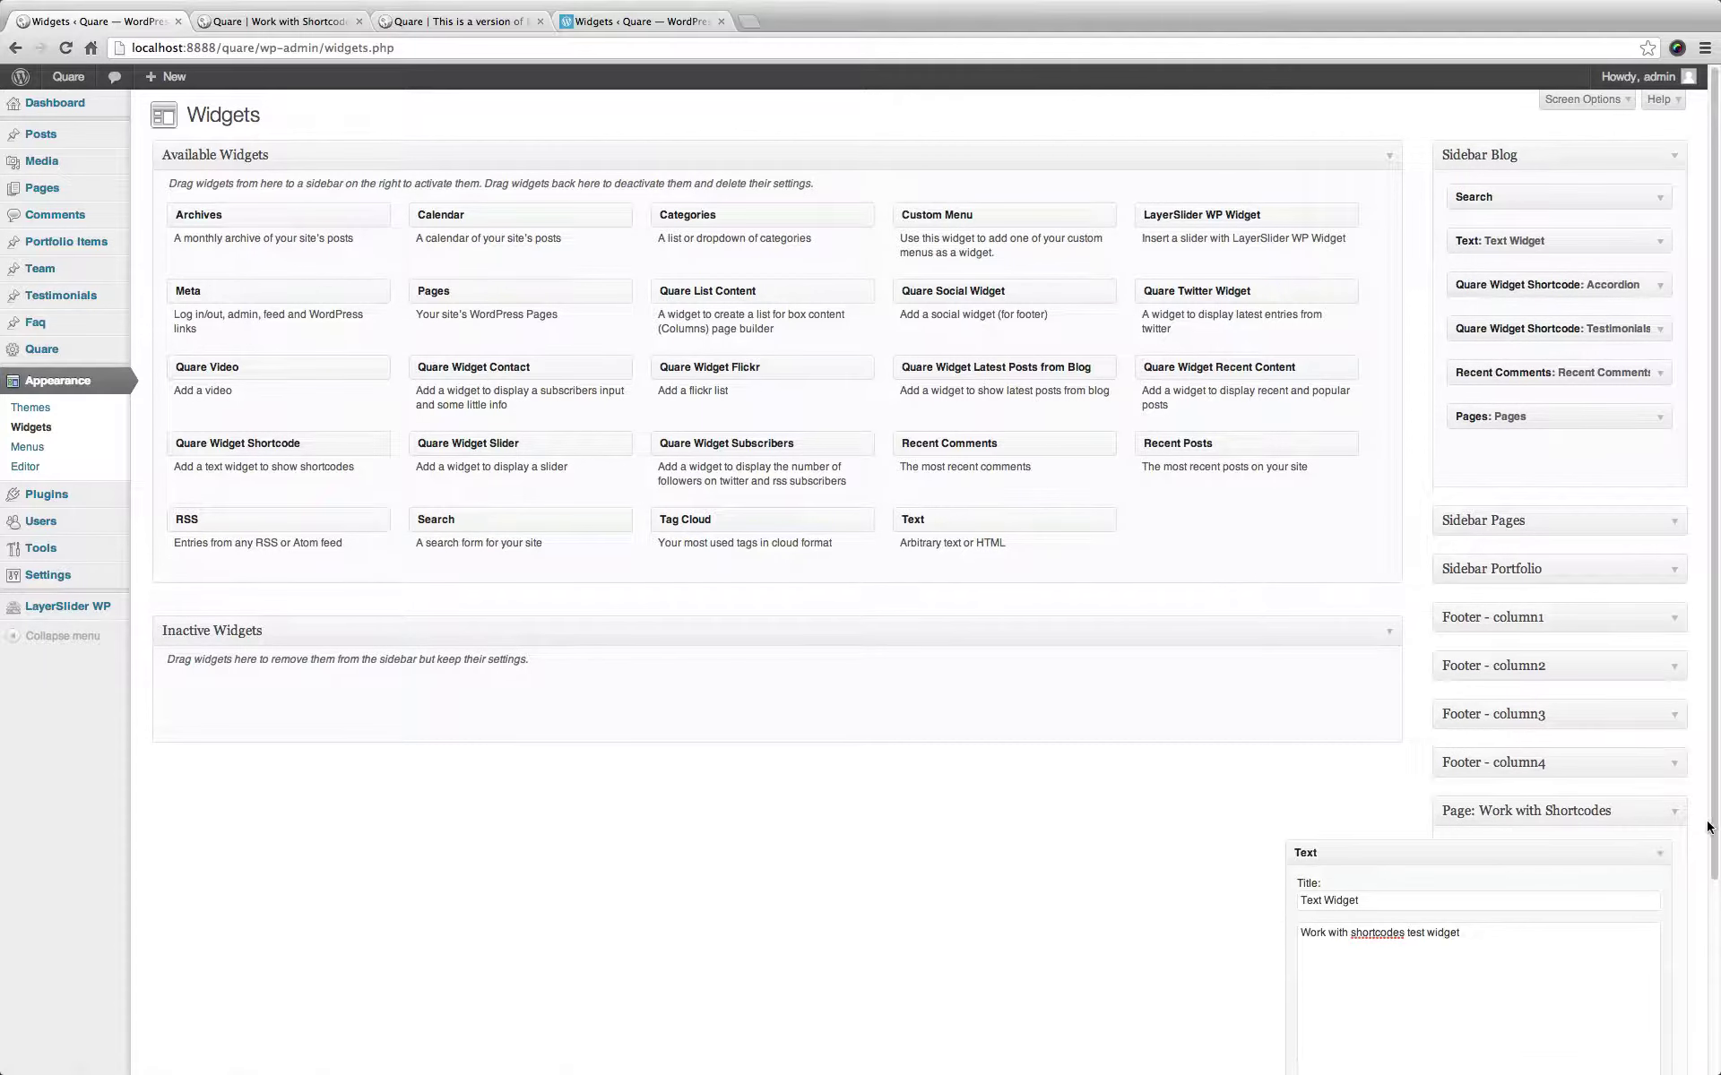
pyautogui.scroll(-5, 1676, 878)
pyautogui.click(1638, 960)
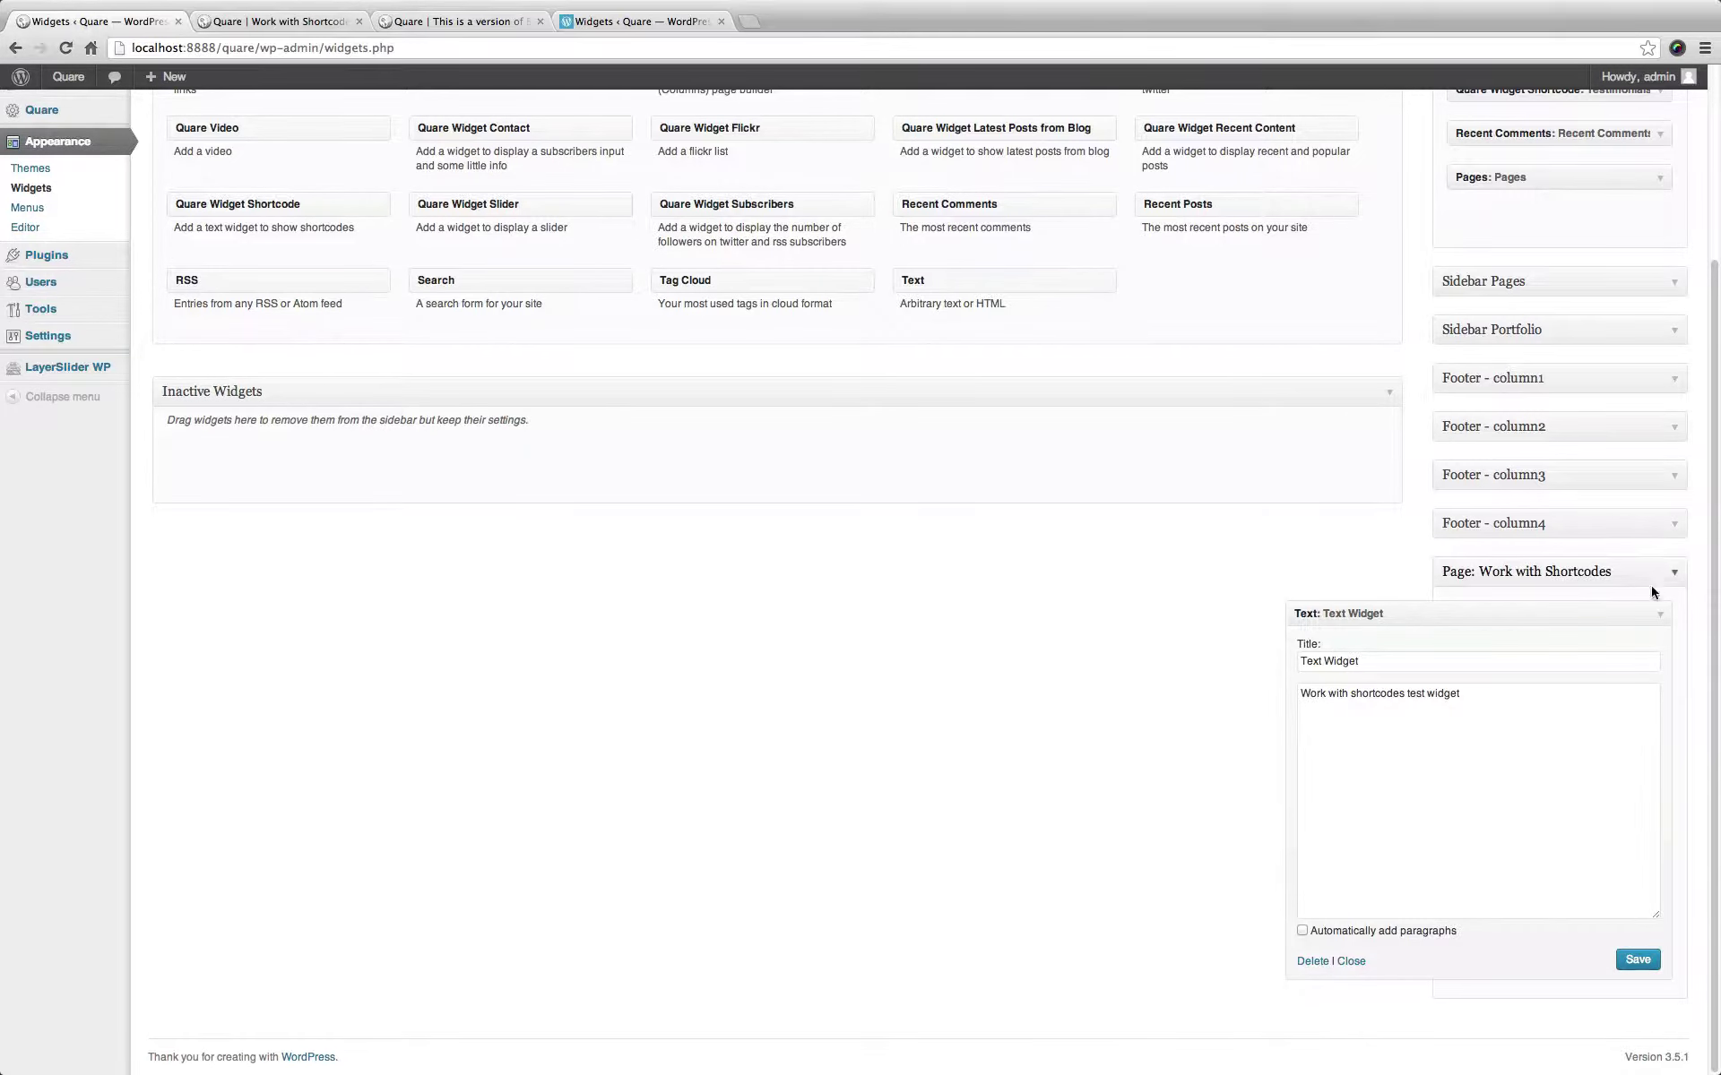
pyautogui.click(1660, 614)
pyautogui.click(238, 22)
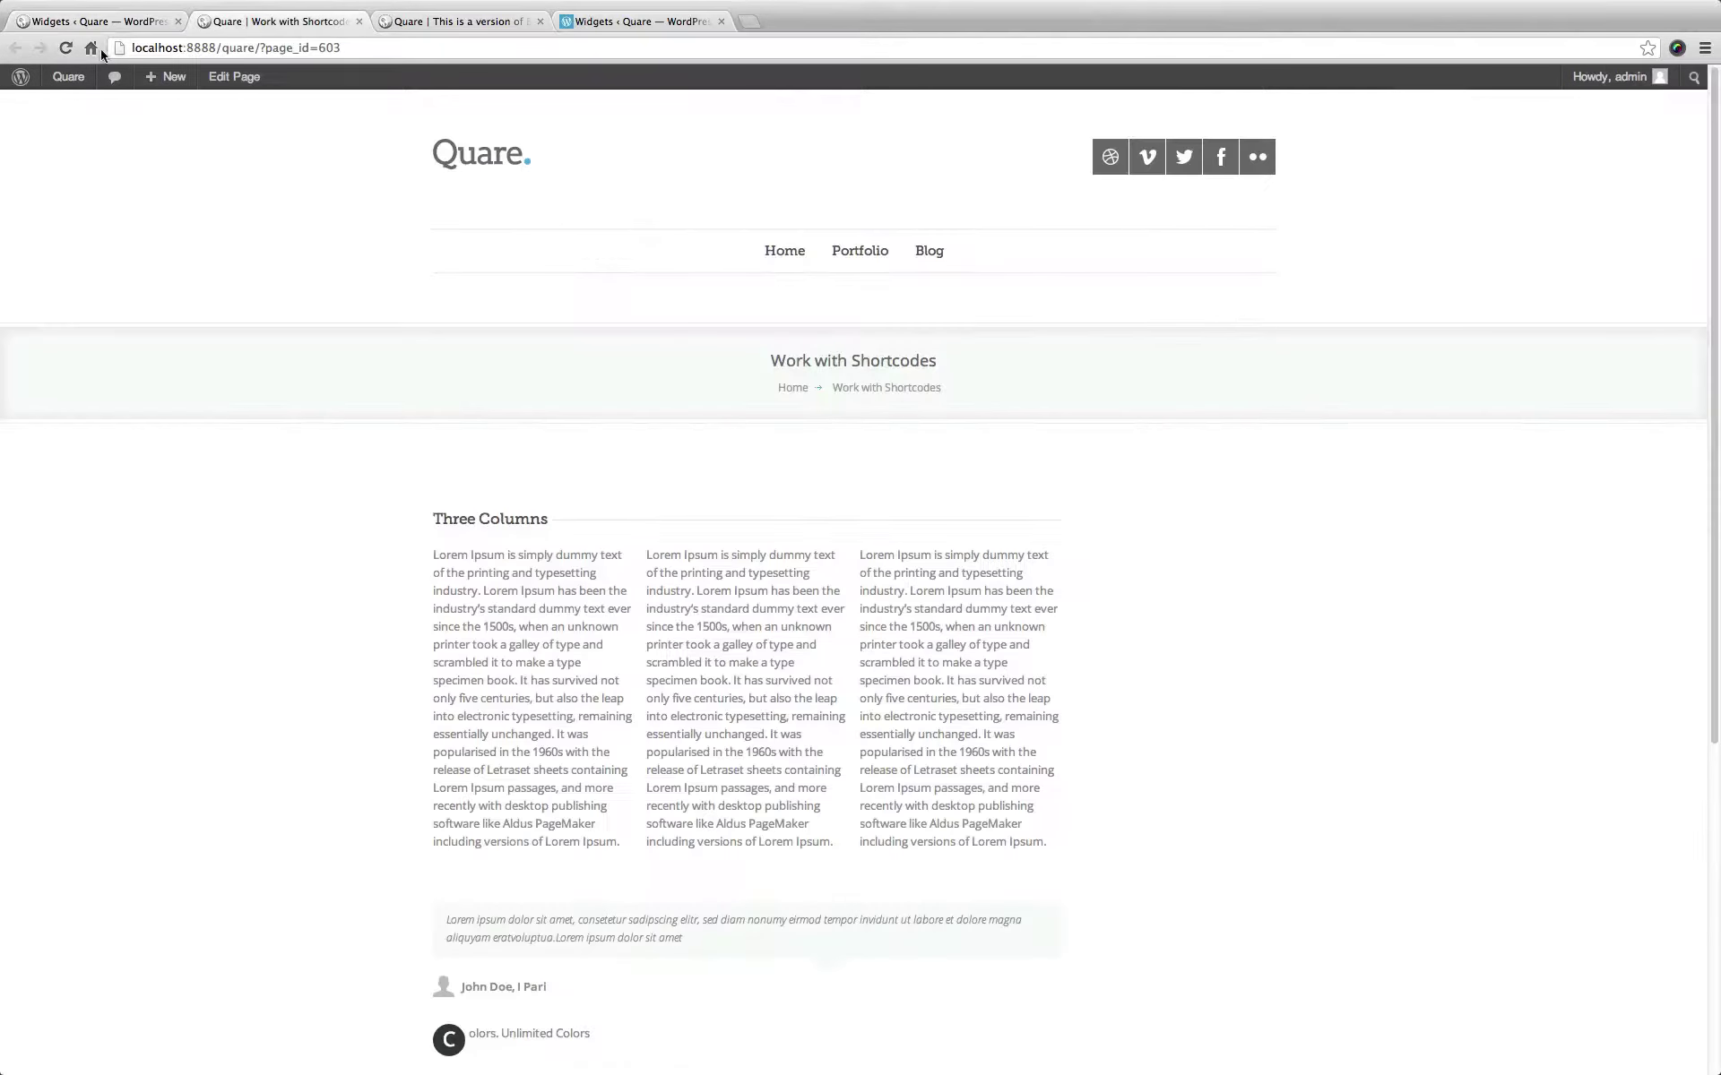
pyautogui.click(65, 48)
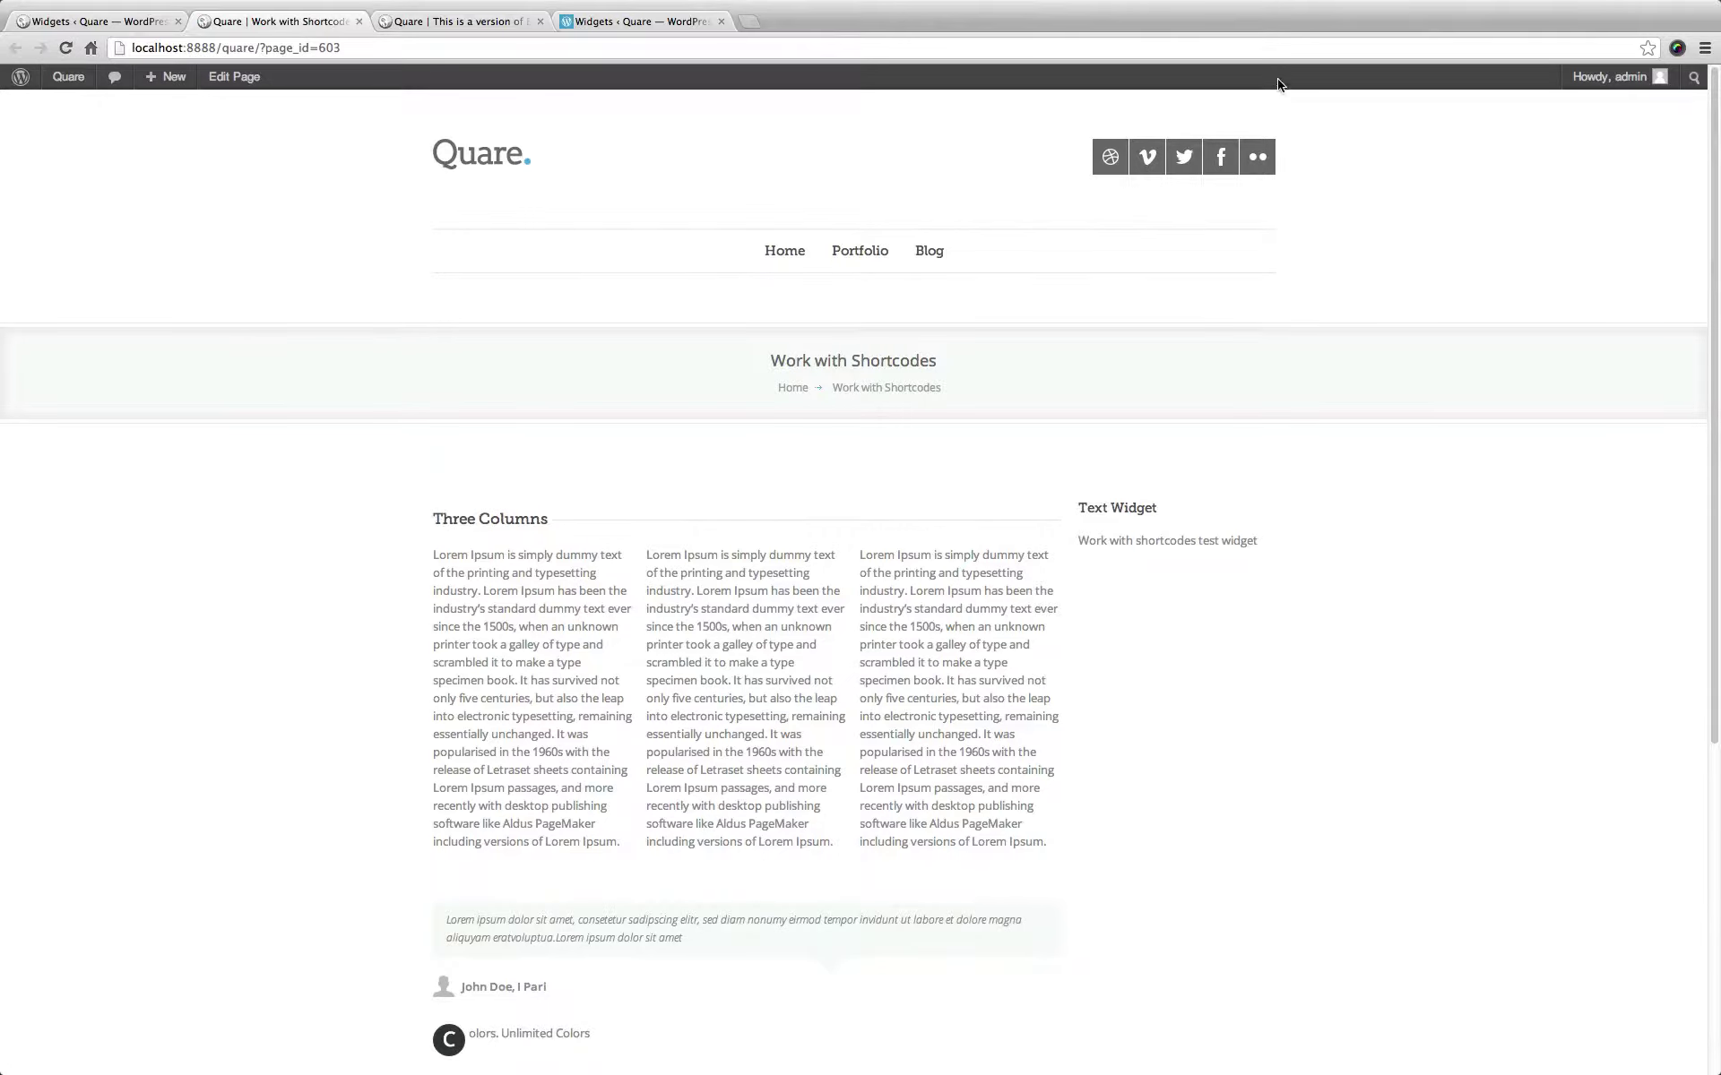
pyautogui.click(1147, 9)
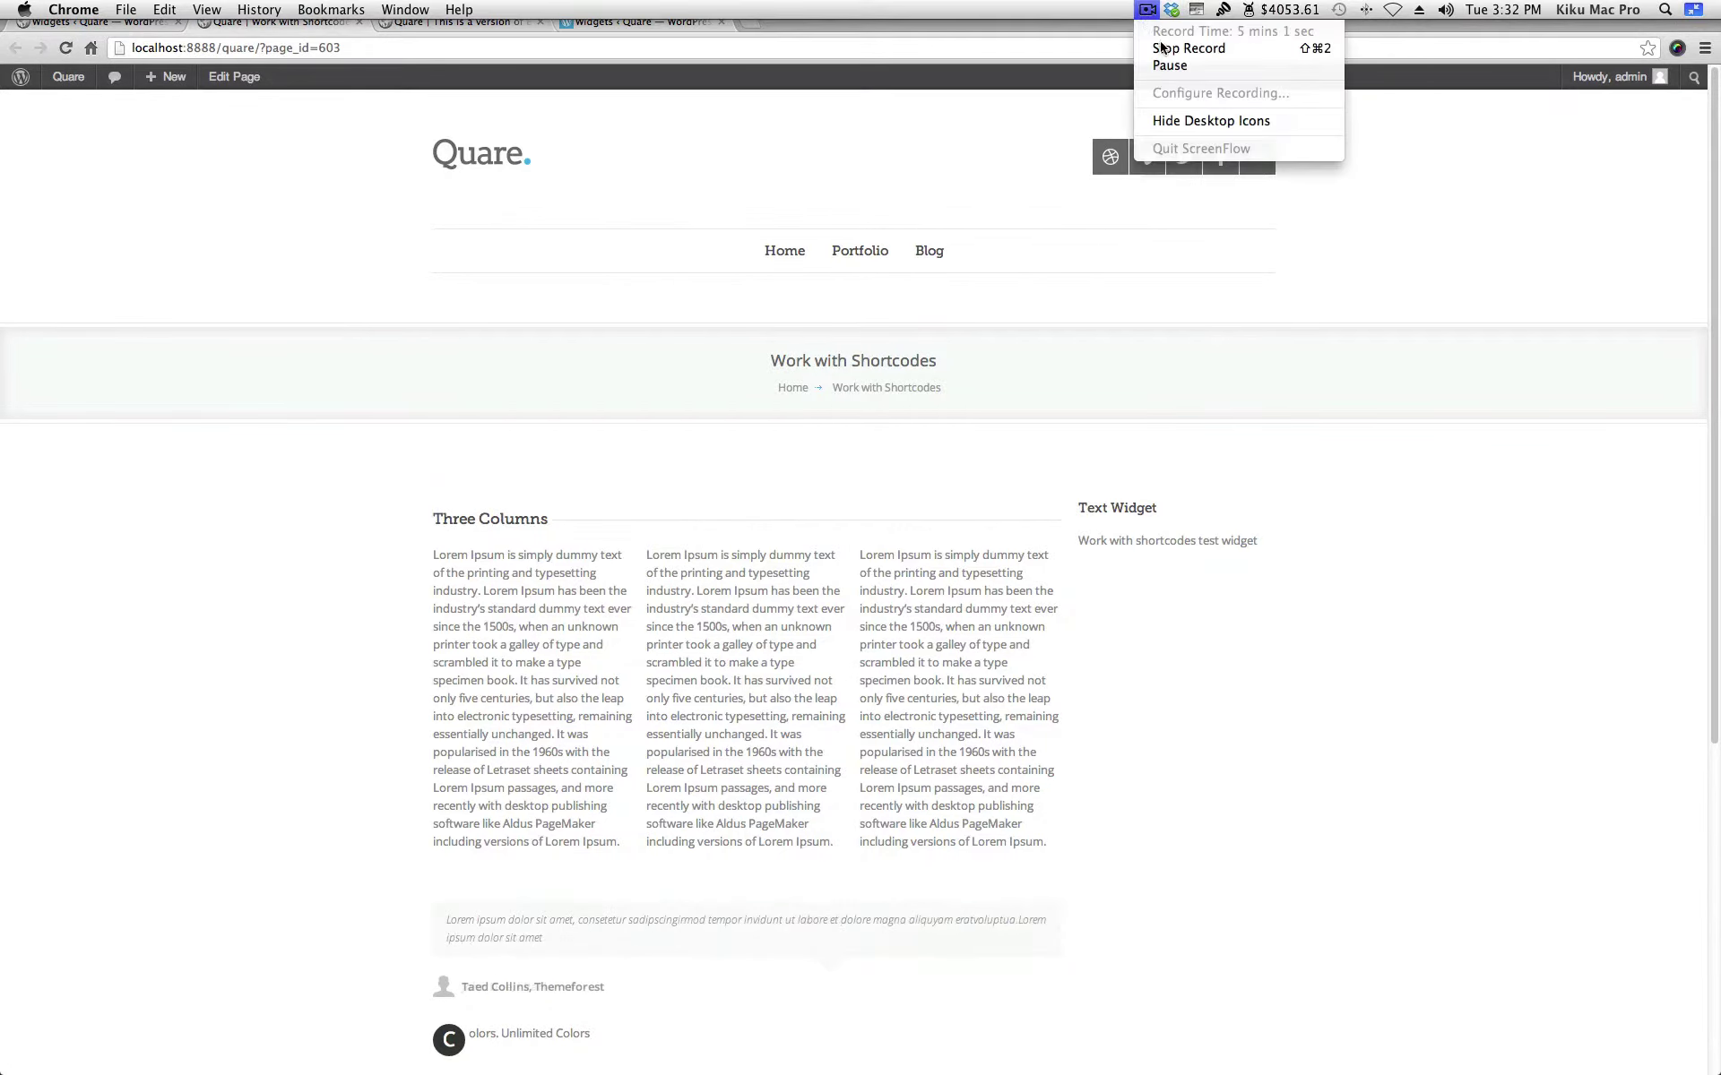